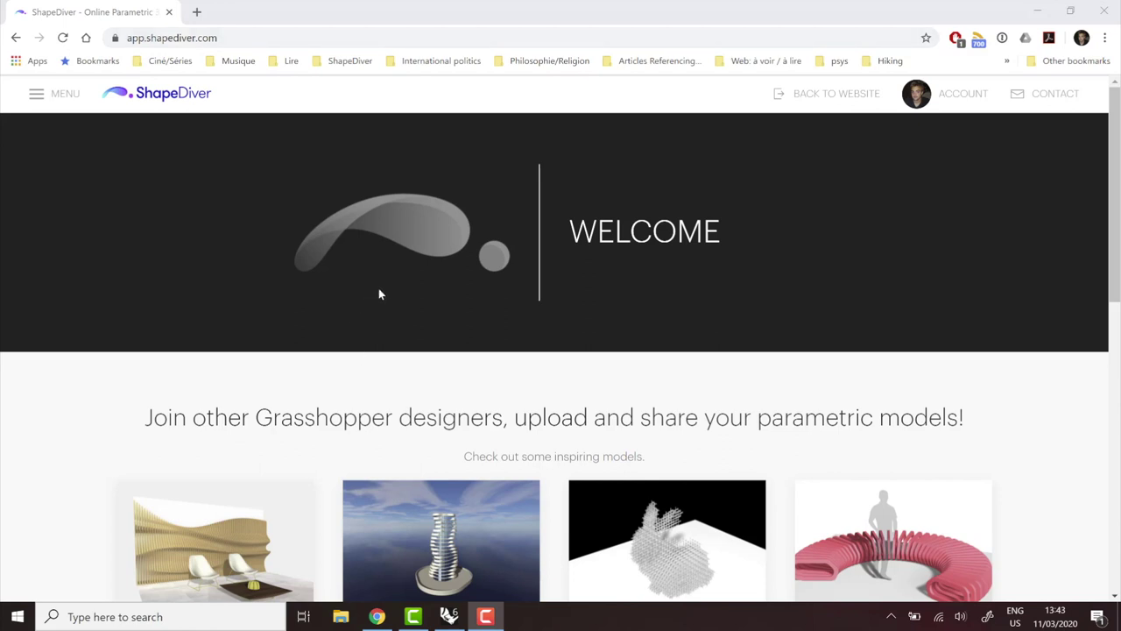
Scroll the ShapeDiver welcome page down to the showcase of inspiring models
scroll(385, 316, "down", 1)
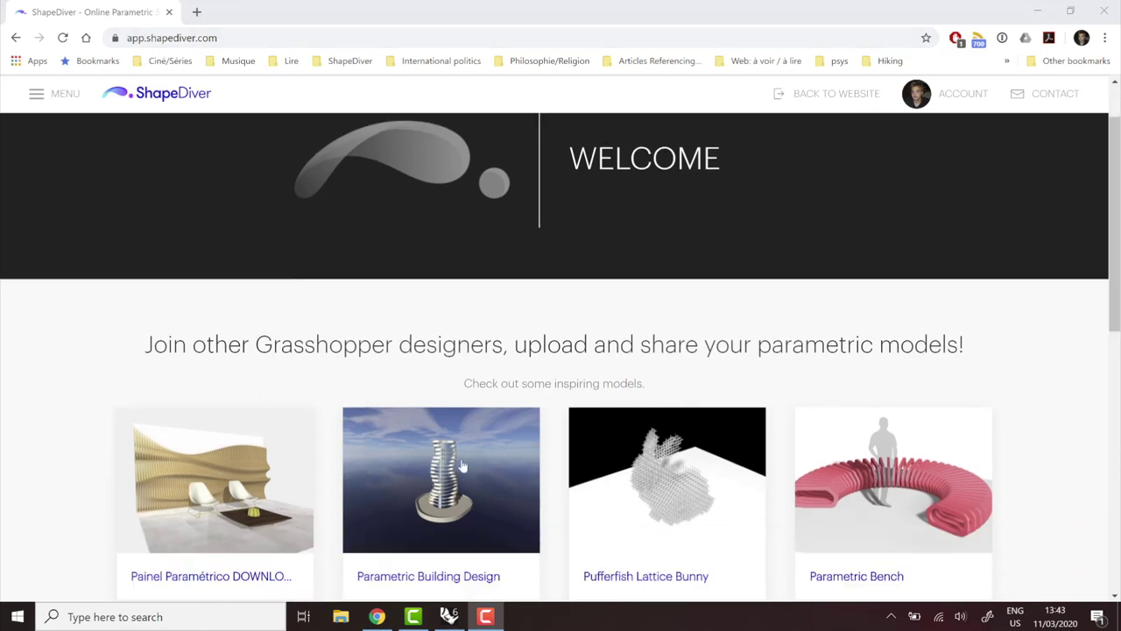
Open the Parametric Building Design model and change its facade pattern style to Organic 2
left_click(433, 459)
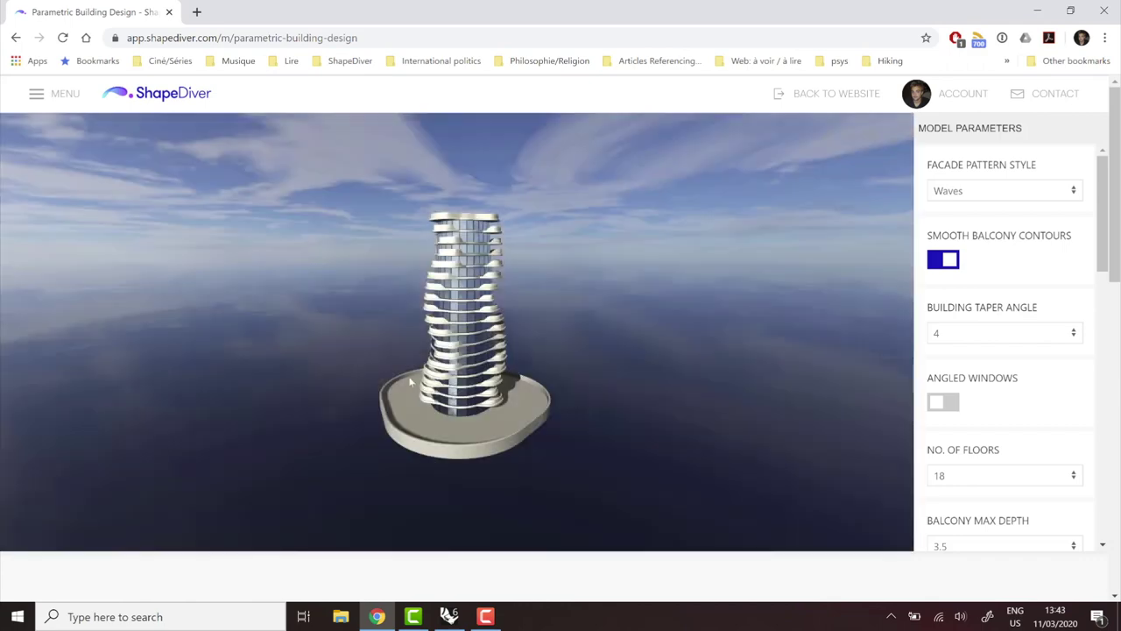
left_click_drag(410, 382, 770, 289)
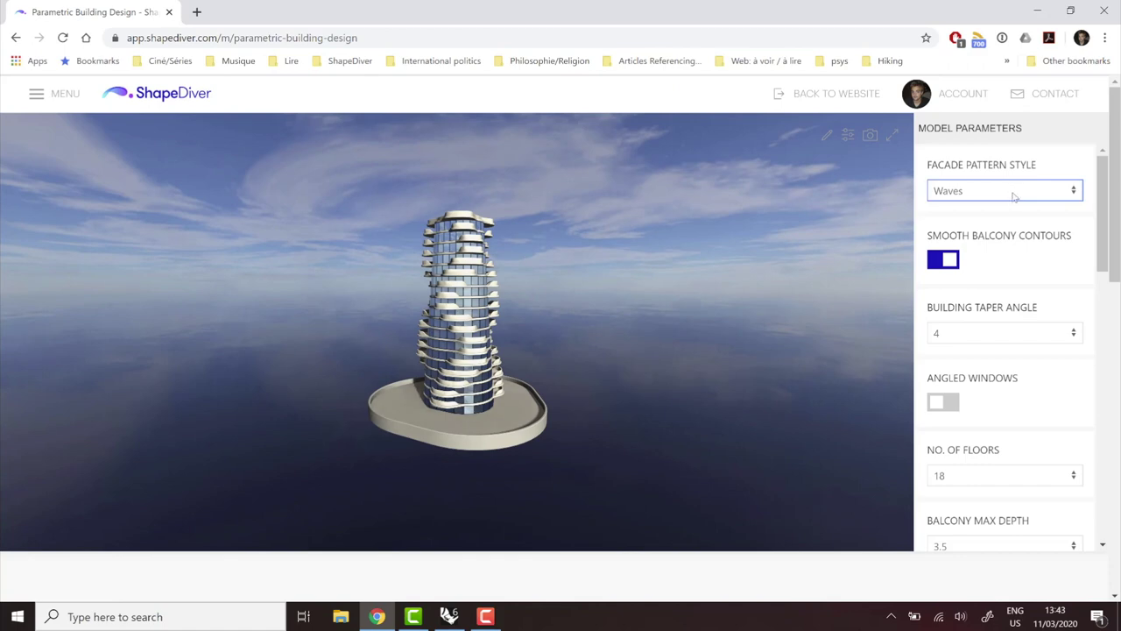
left_click(1013, 196)
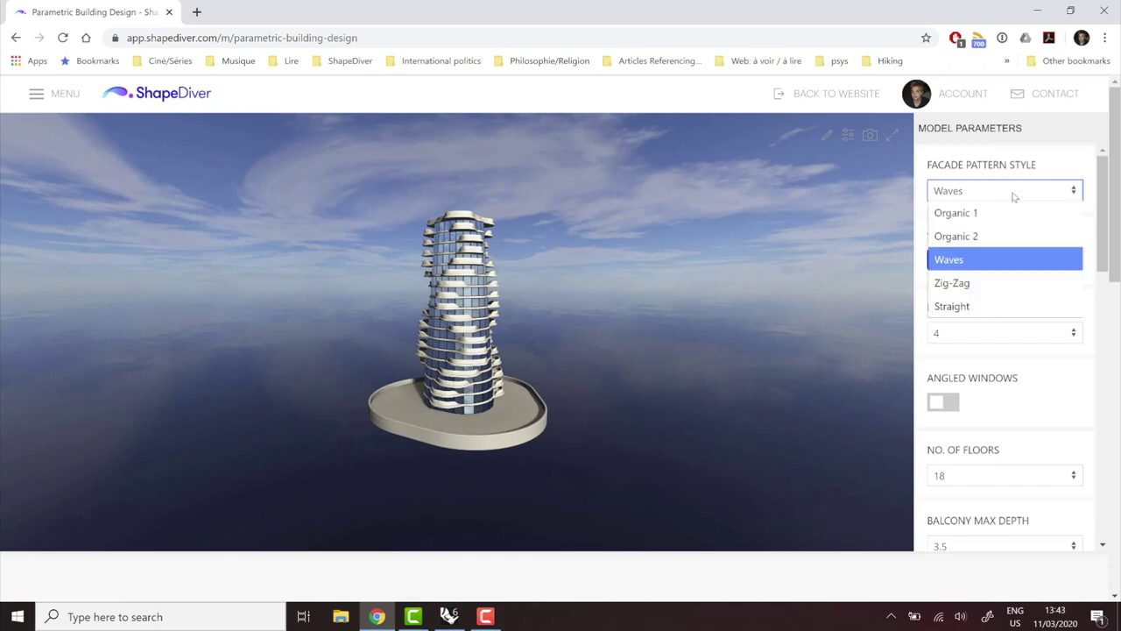
left_click(984, 234)
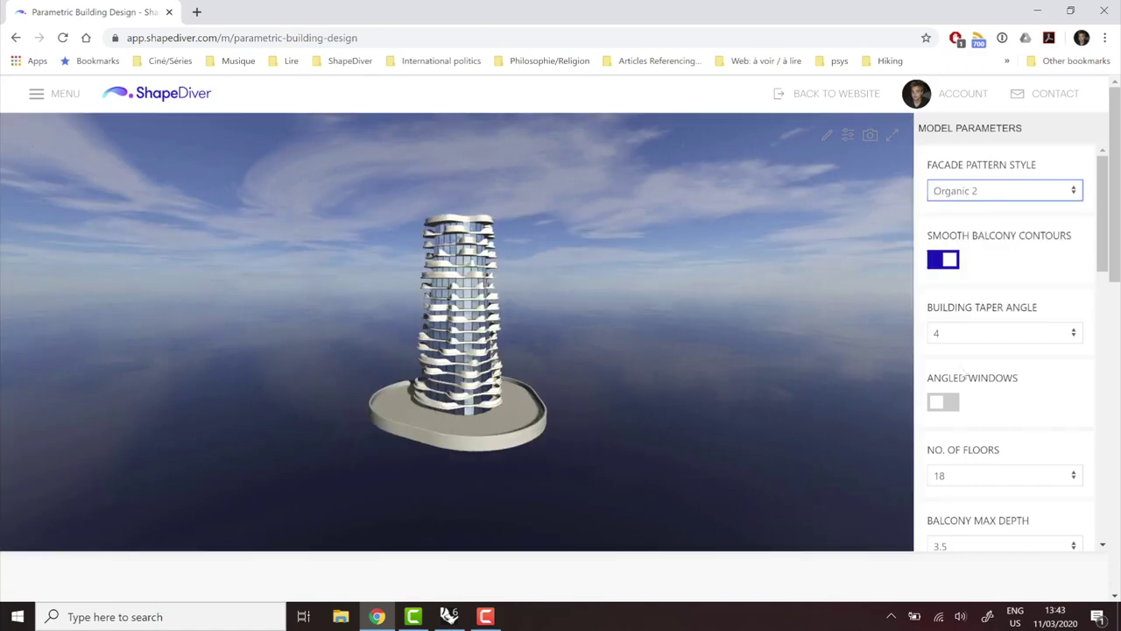
Review the Model Parameters and orbit the regenerated Organic 2 tower from several angles
scroll(968, 357, "down", 1)
scroll(968, 350, "up", 1)
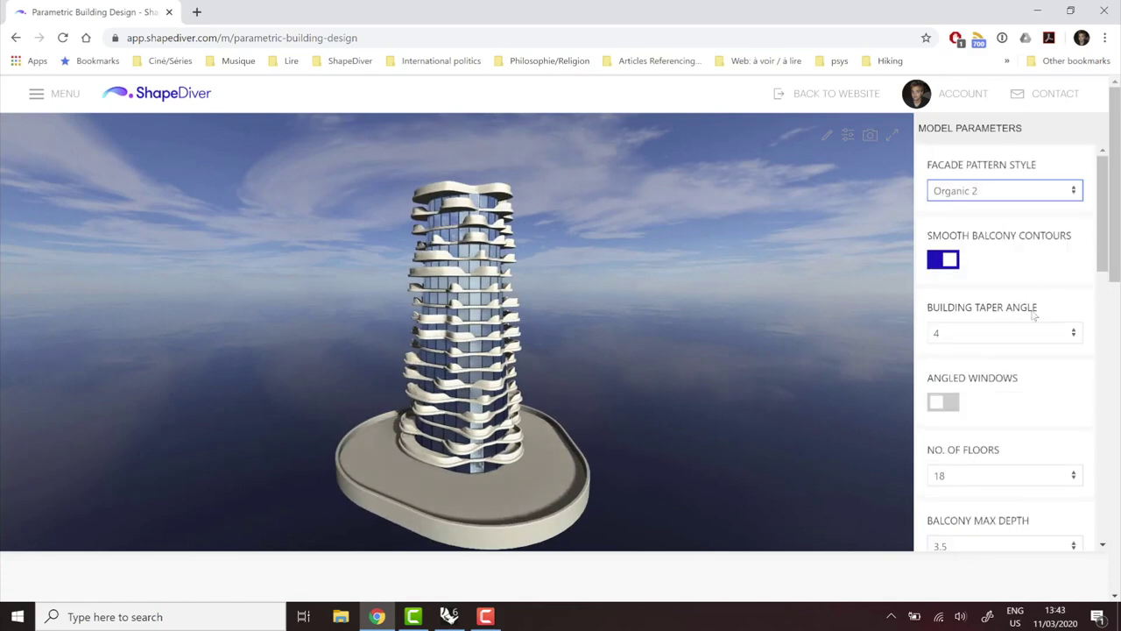
scroll(1018, 315, "down", 12)
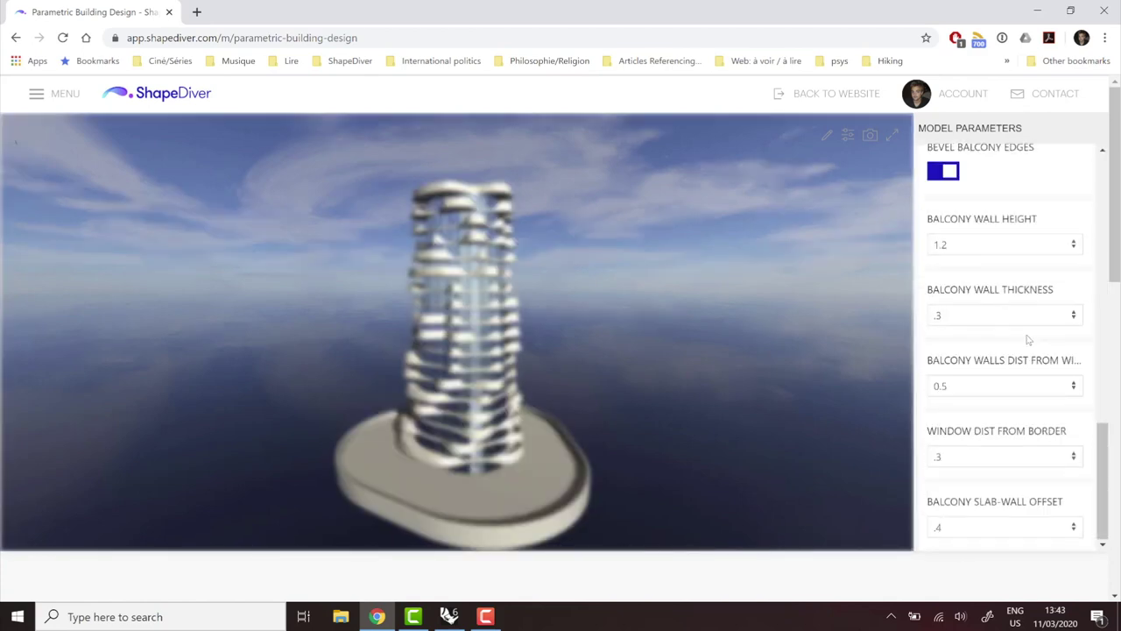
scroll(1016, 324, "up", 8)
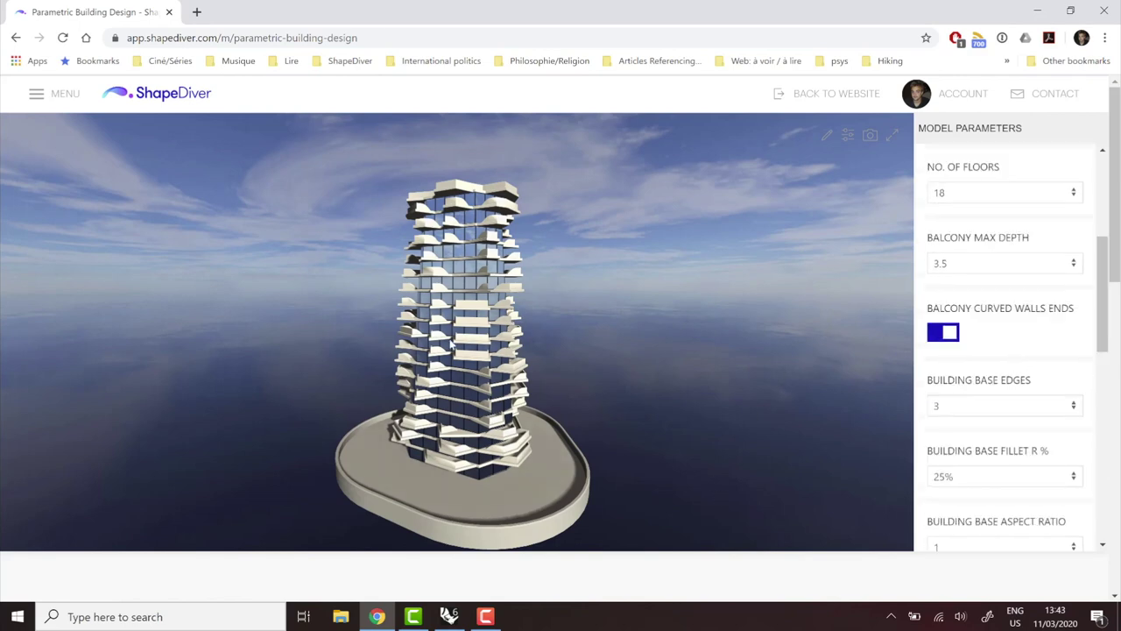
left_click_drag(306, 339, 607, 309)
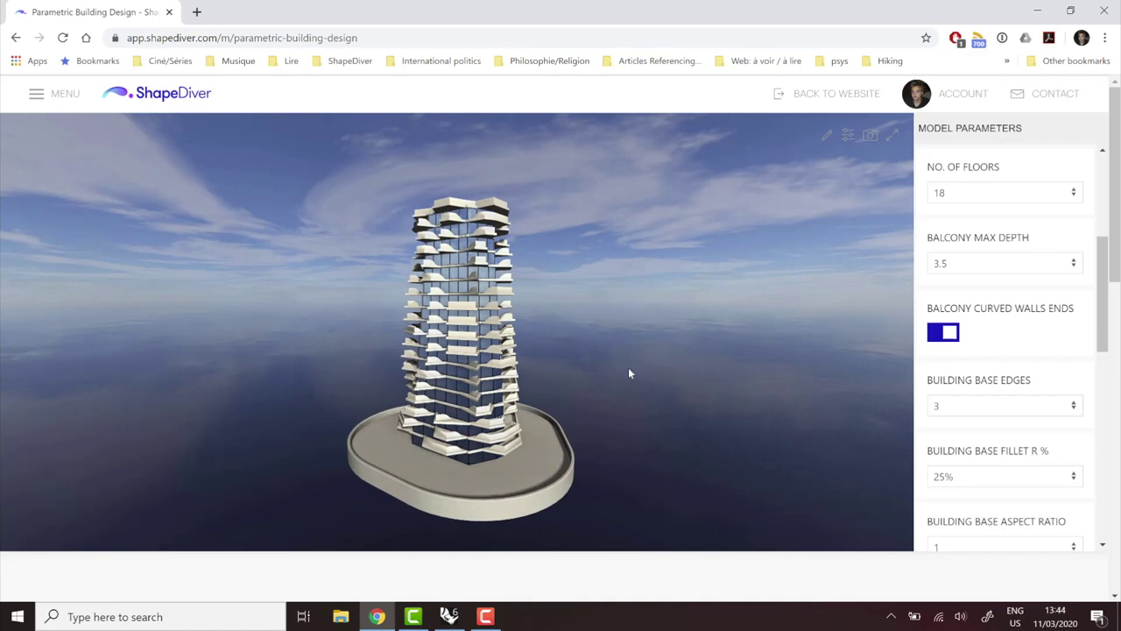
left_click_drag(590, 388, 614, 348)
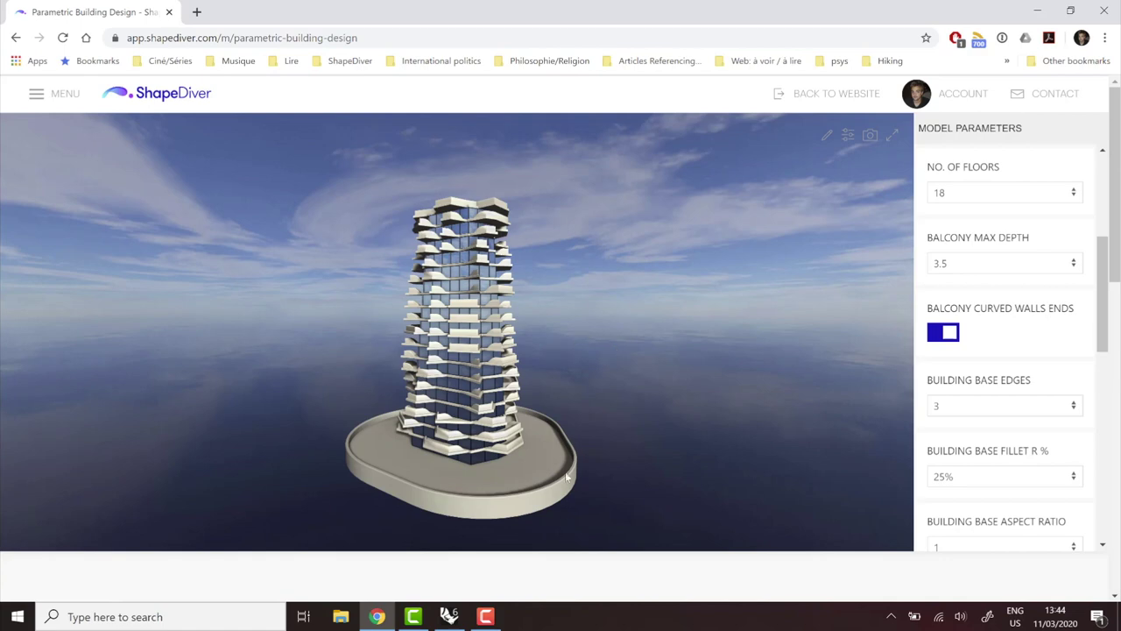
left_click_drag(565, 455, 543, 565)
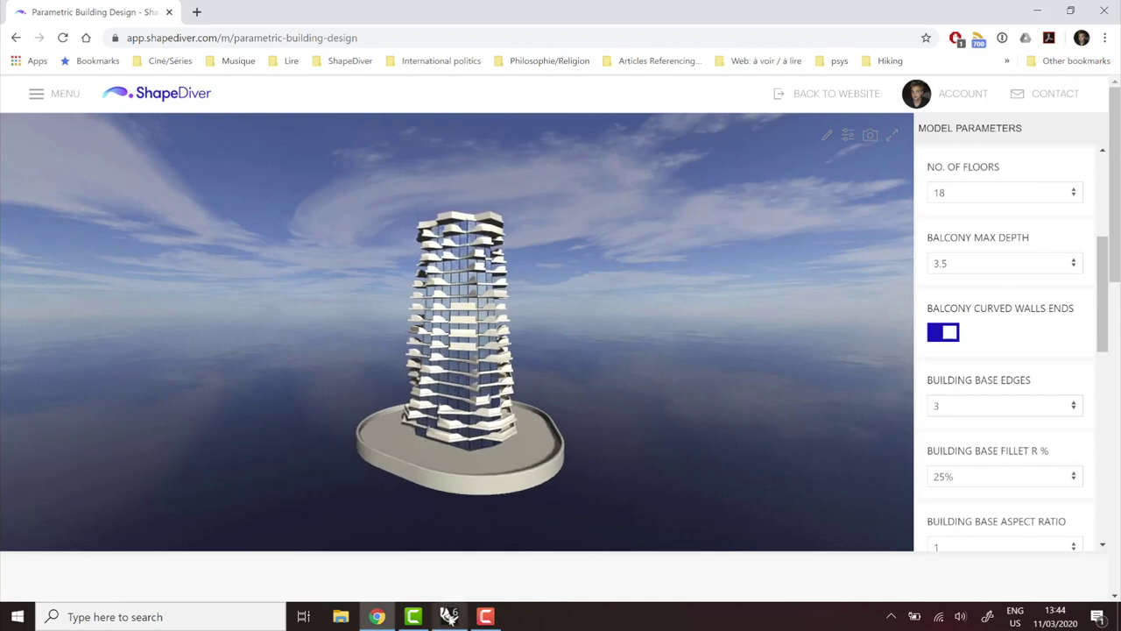
Bring the Rhino 6 and Grasshopper windows to the front from the taskbar
mouse_move(449, 616)
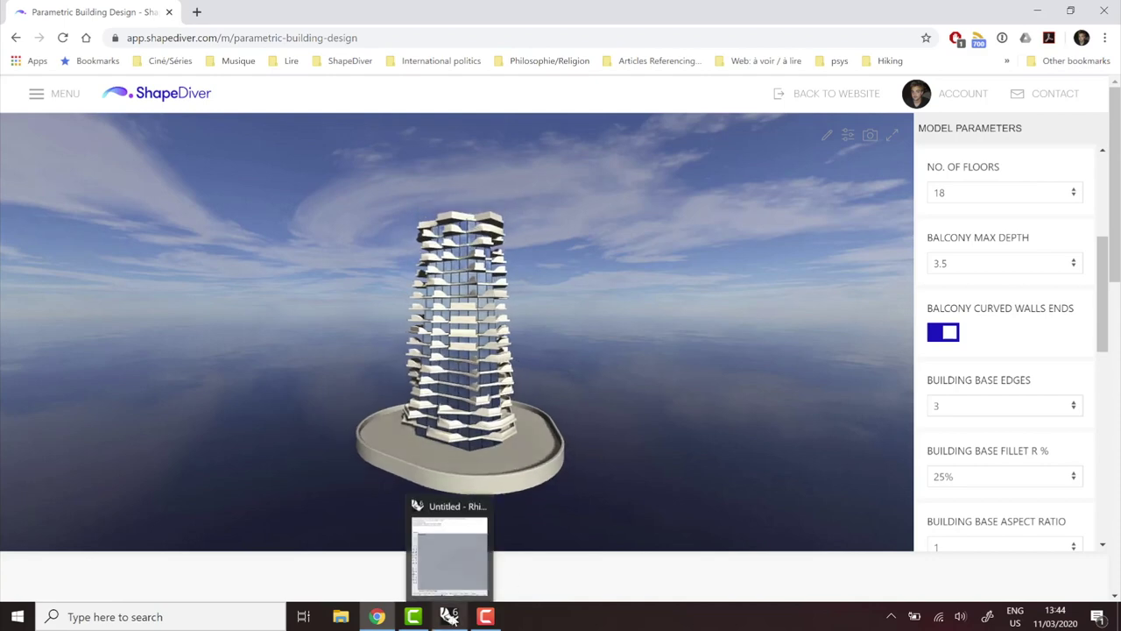
left_click(449, 615)
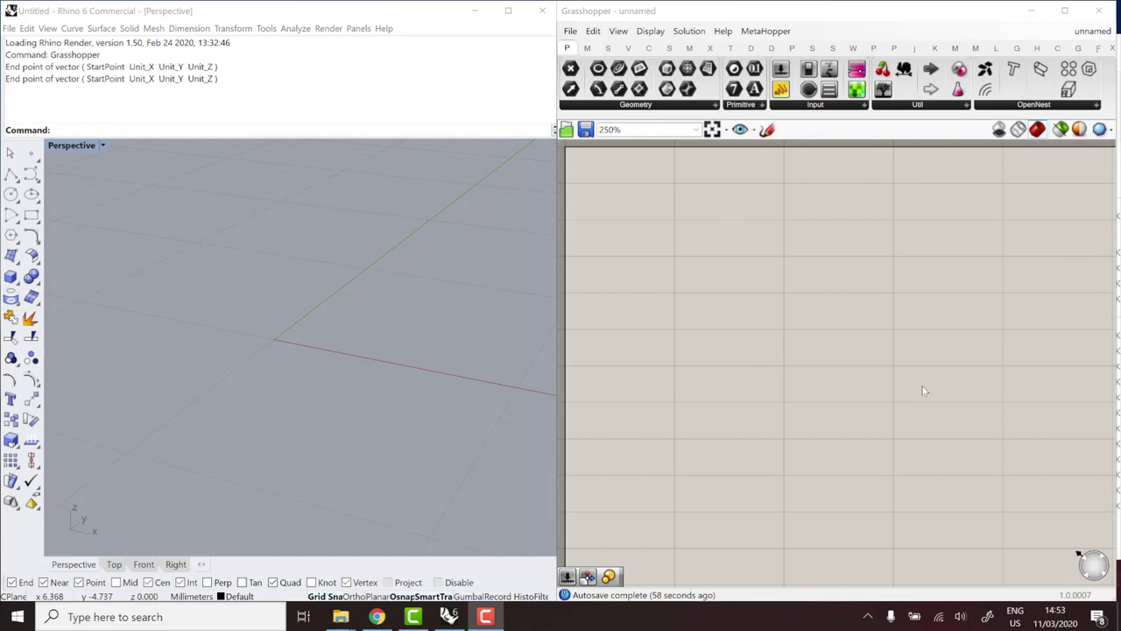
Place a Box component on the Grasshopper canvas
double_click(742, 309)
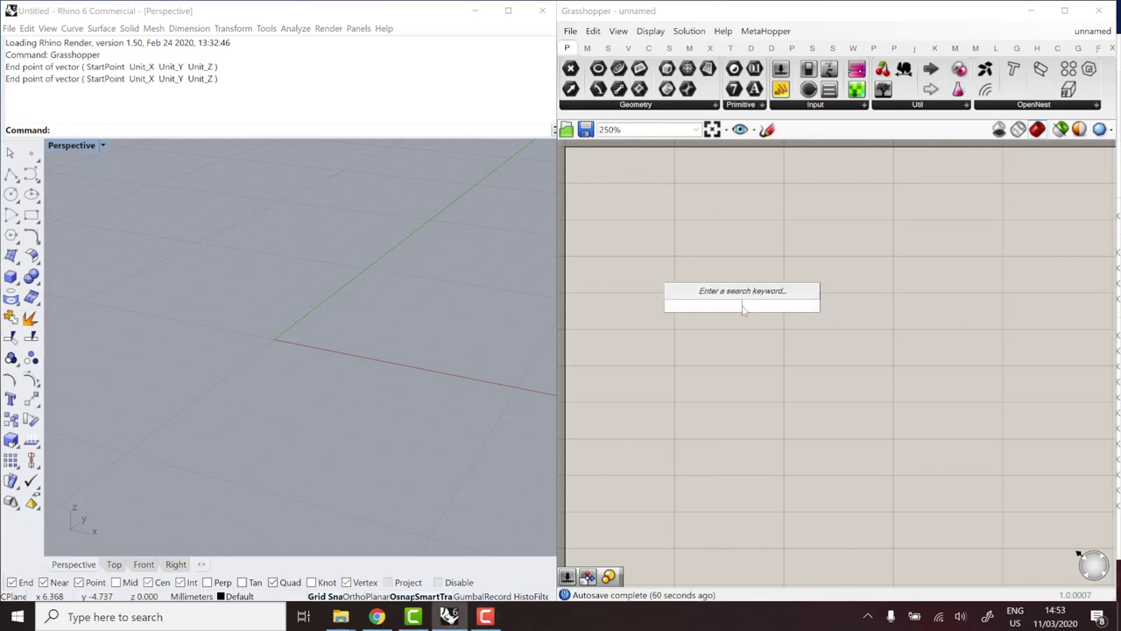
type("box")
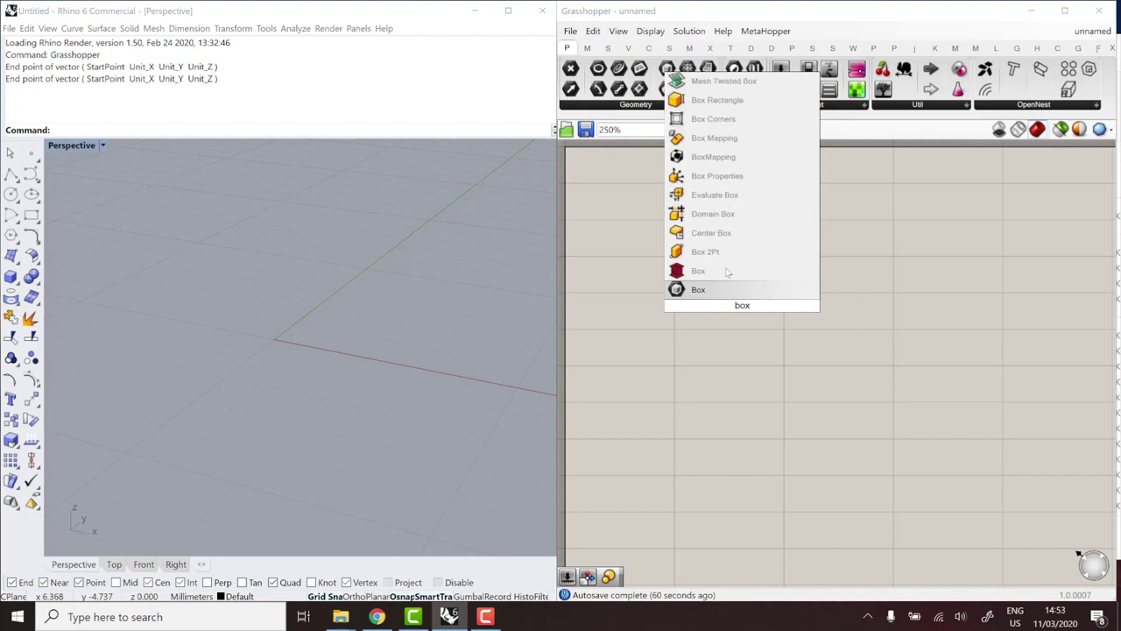
left_click(721, 254)
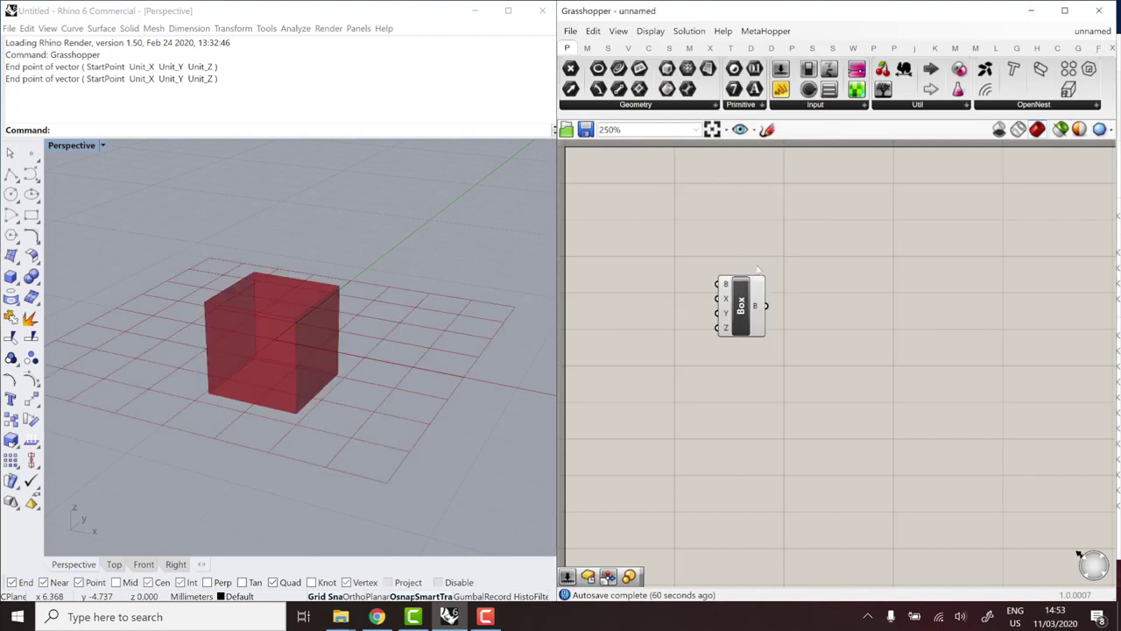
left_click_drag(743, 294, 780, 234)
left_click(681, 241)
Add a Number Slider at 0.607 and wire it into the Box's X input
double_click(668, 248)
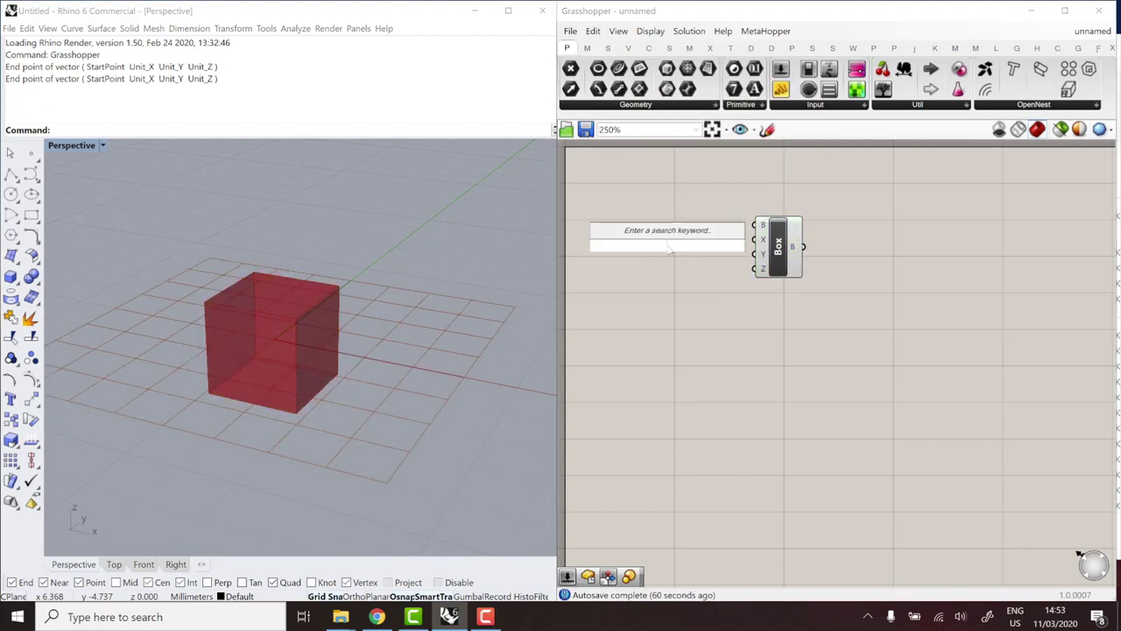
type("slider")
left_click(642, 210)
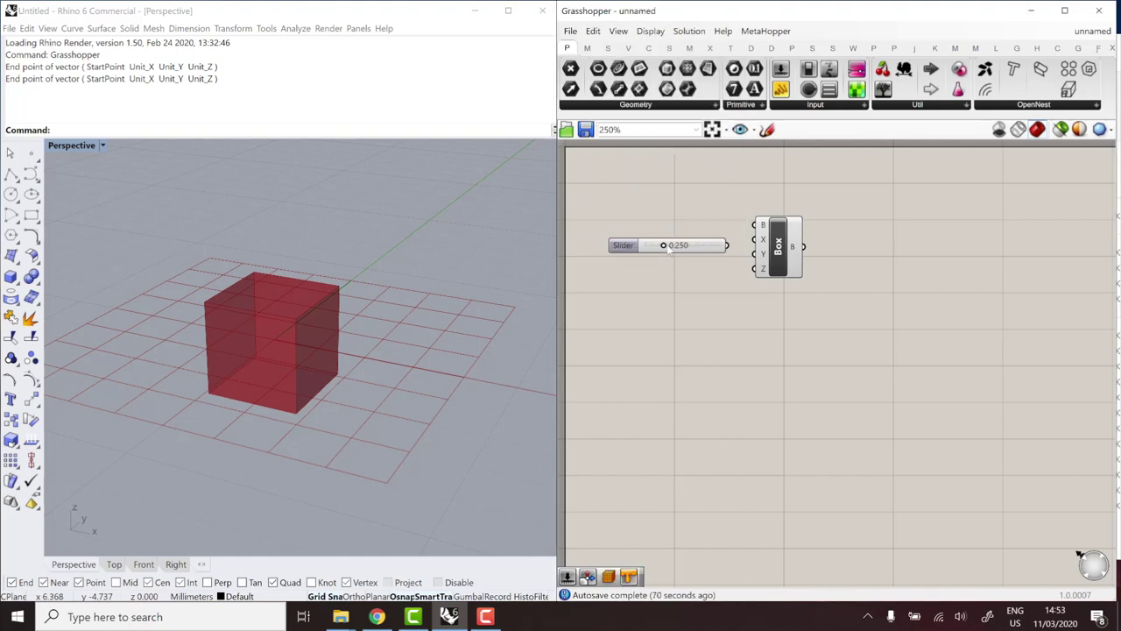
left_click_drag(725, 245, 755, 239)
left_click_drag(617, 249, 683, 240)
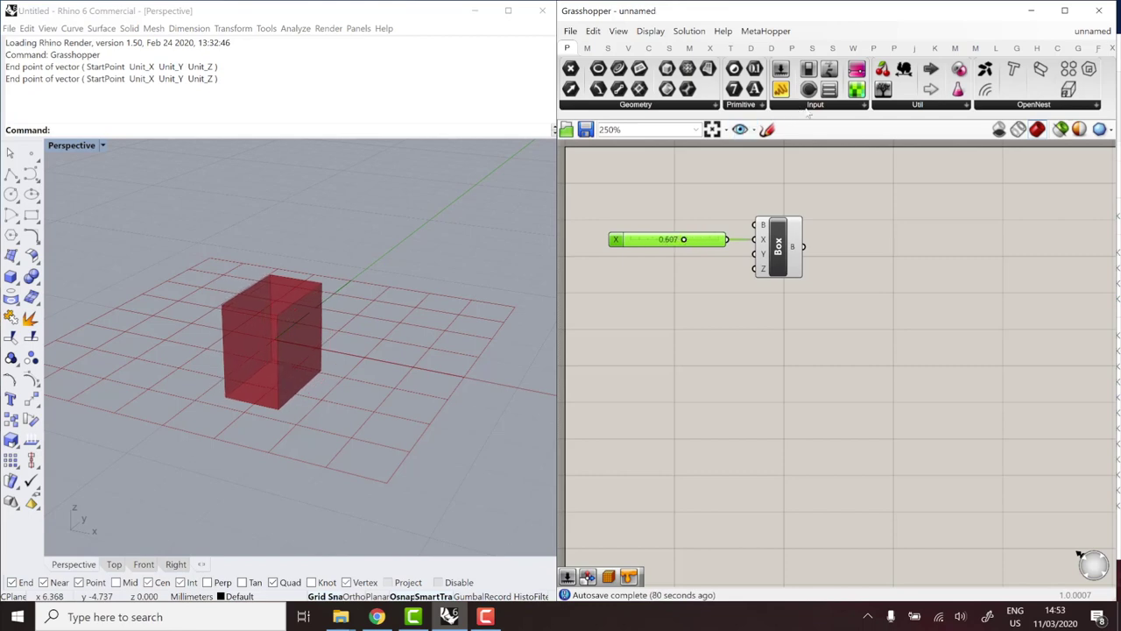
left_click(808, 107)
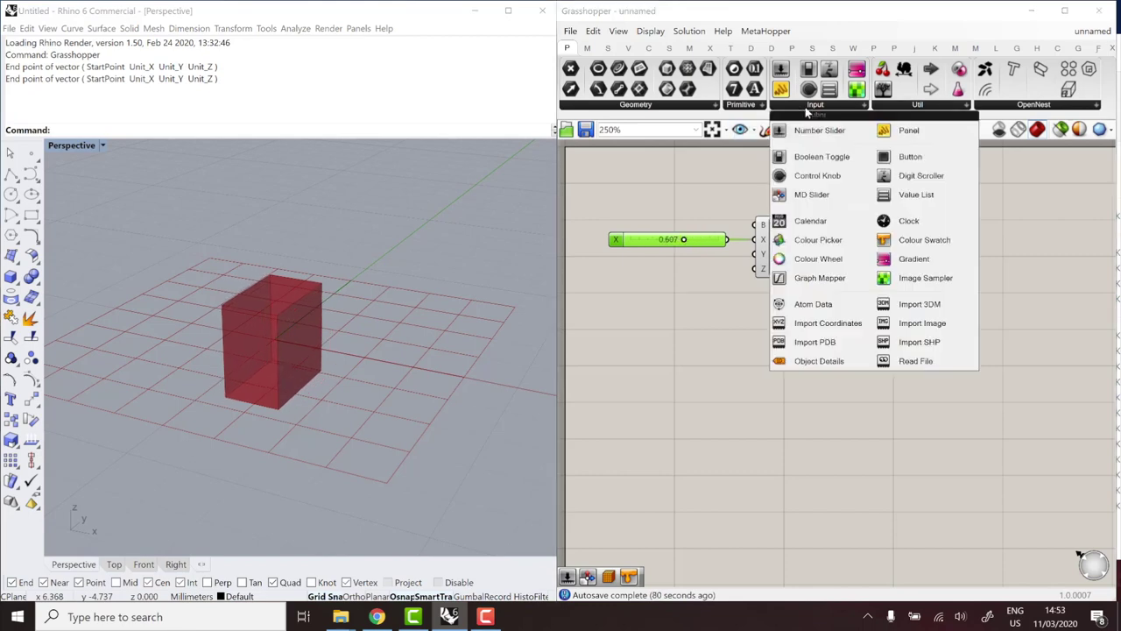
left_click(802, 194)
left_click(698, 368)
left_click(802, 107)
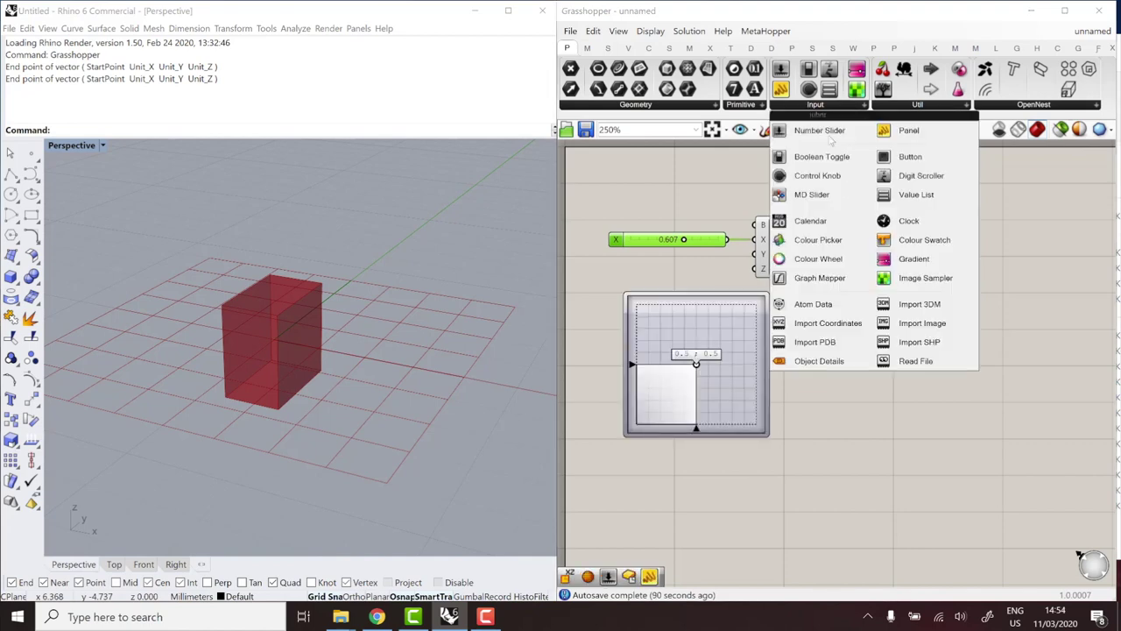
left_click(933, 259)
left_click(912, 340)
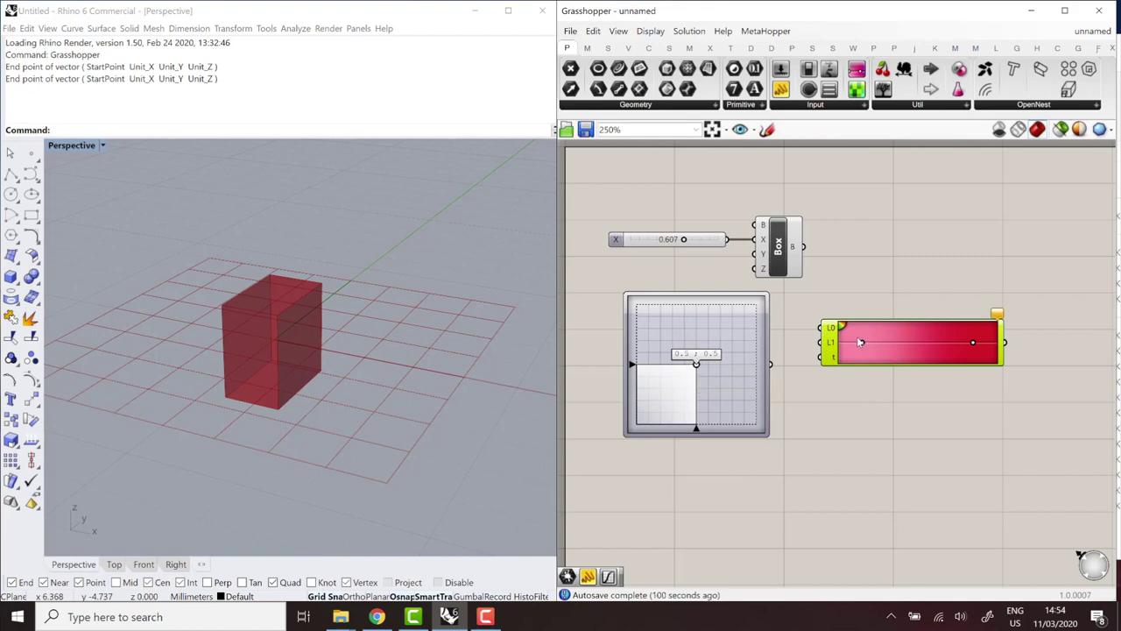
left_click_drag(862, 345, 875, 344)
left_click_drag(981, 458, 643, 309)
key("Delete")
Save the Grasshopper definition as 'cube' and switch to the ShapeDiver browser window
left_click(570, 31)
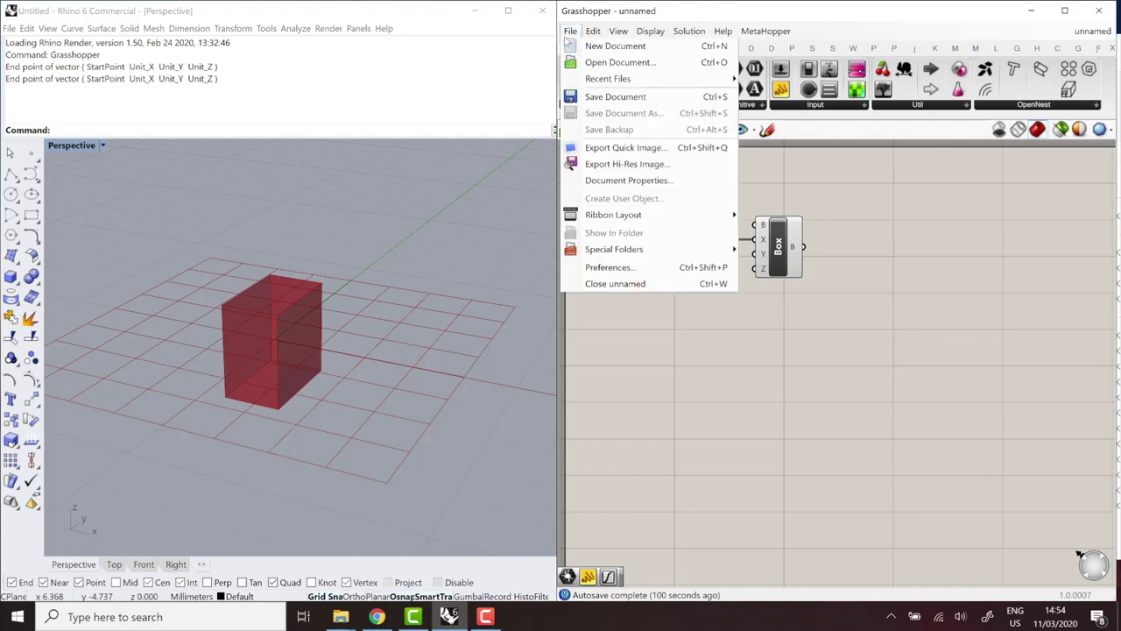
left_click(606, 98)
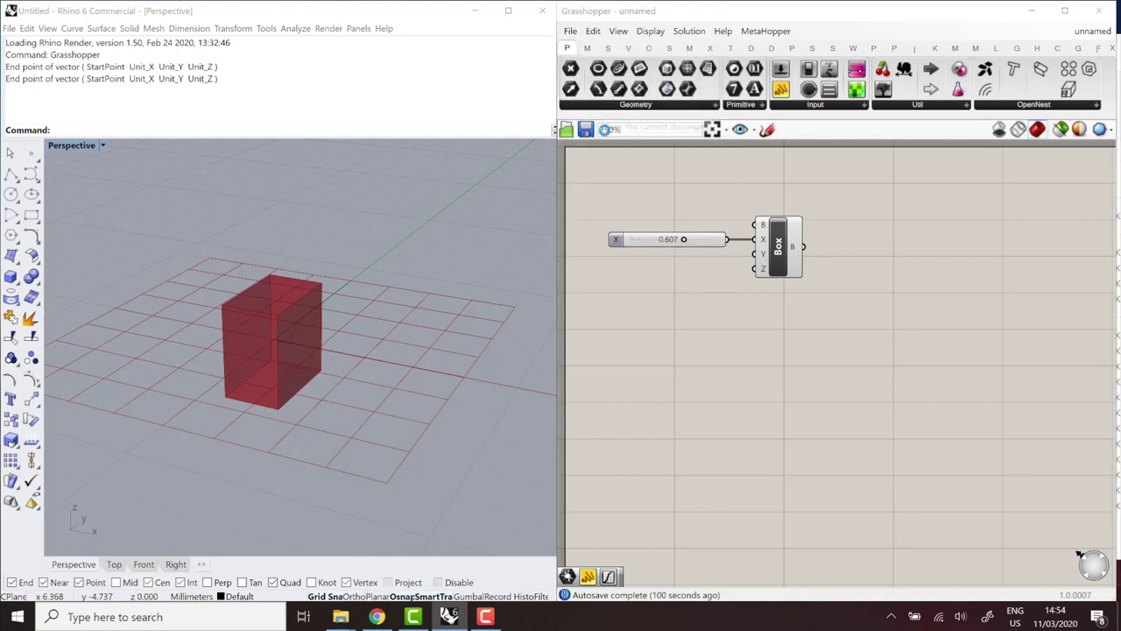
type("cube")
key("Return")
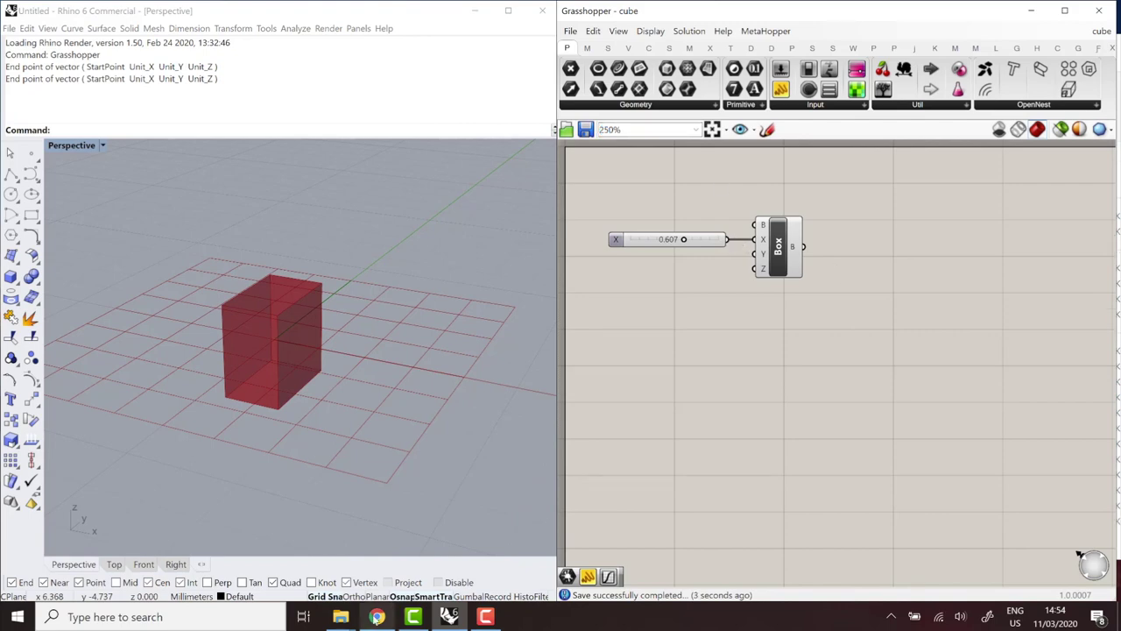
mouse_move(377, 616)
left_click(384, 582)
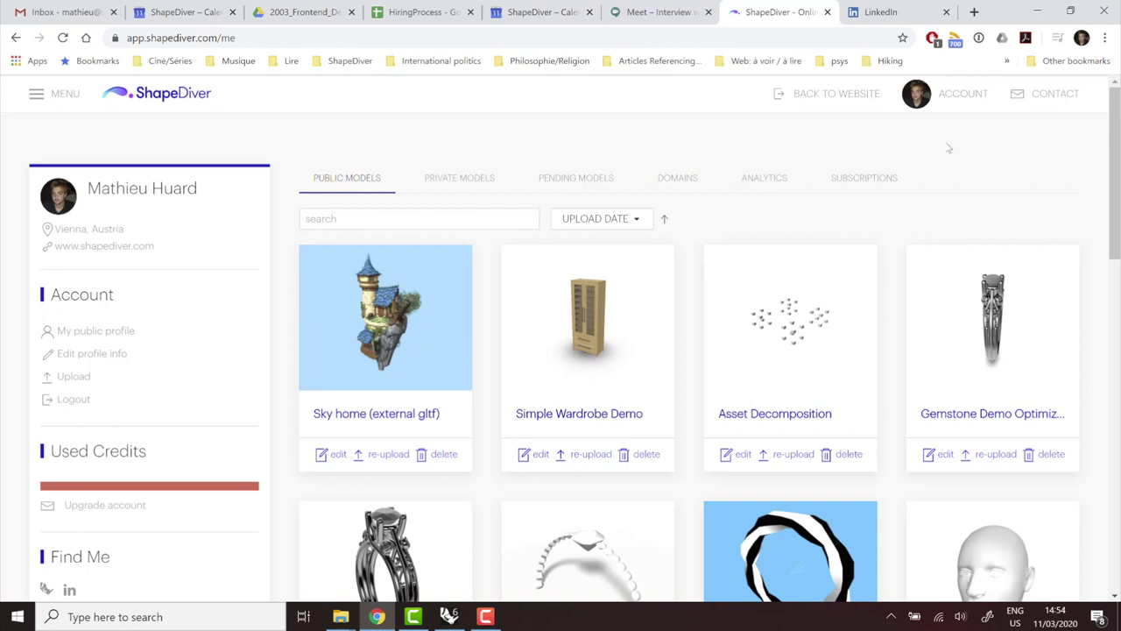
Upload the cube.gh file from the account menu's model upload page
left_click(970, 103)
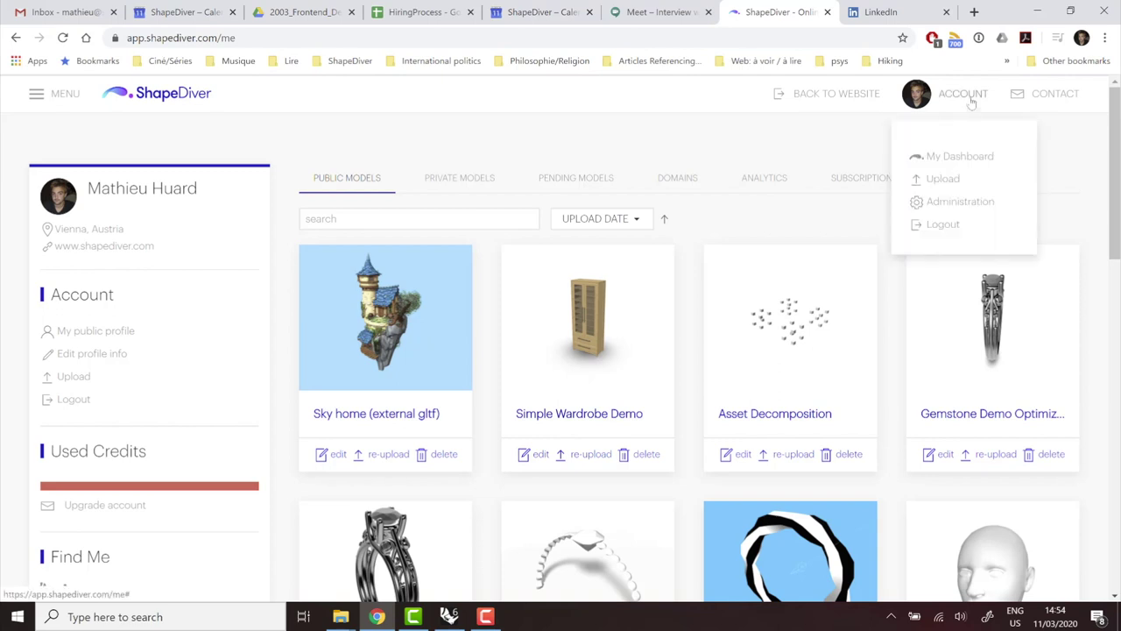
left_click(937, 182)
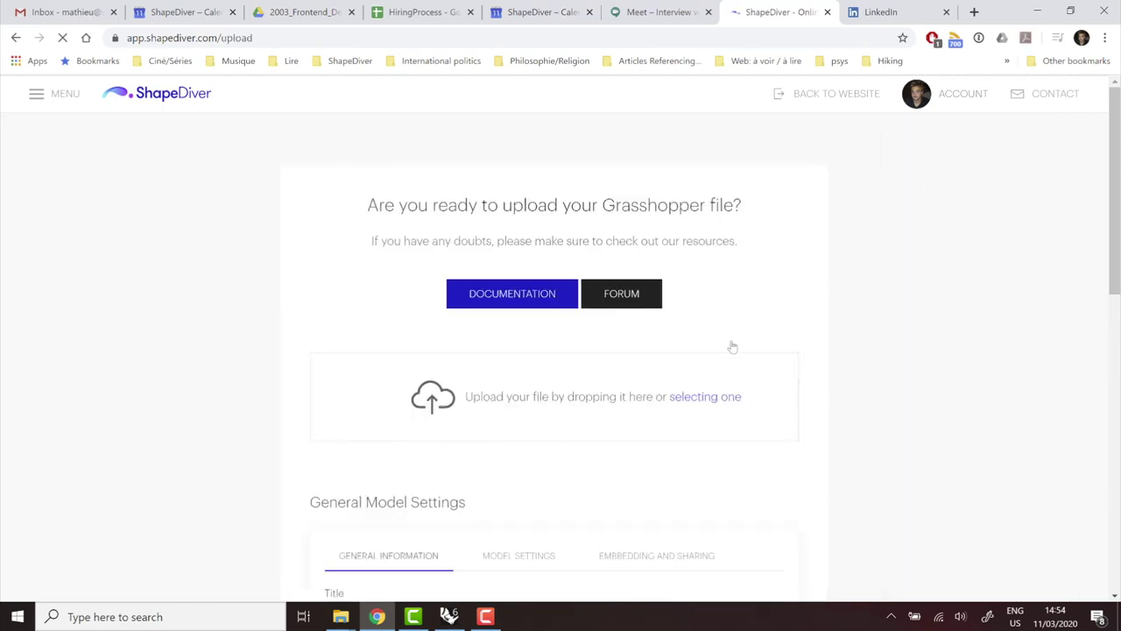
scroll(700, 337, "down", 1)
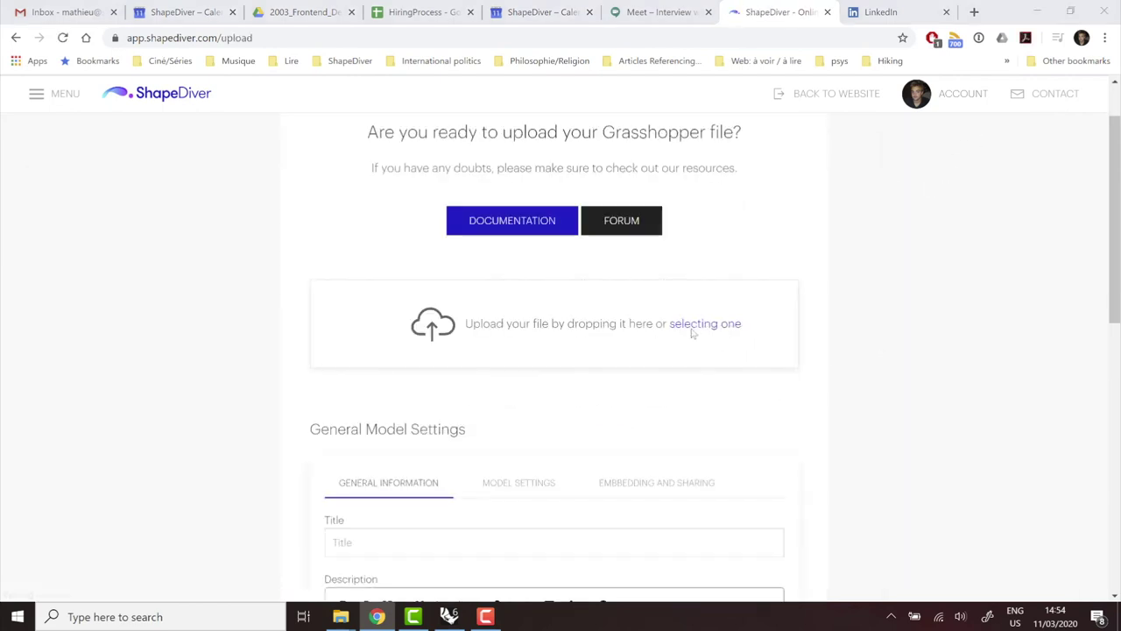
left_click(690, 323)
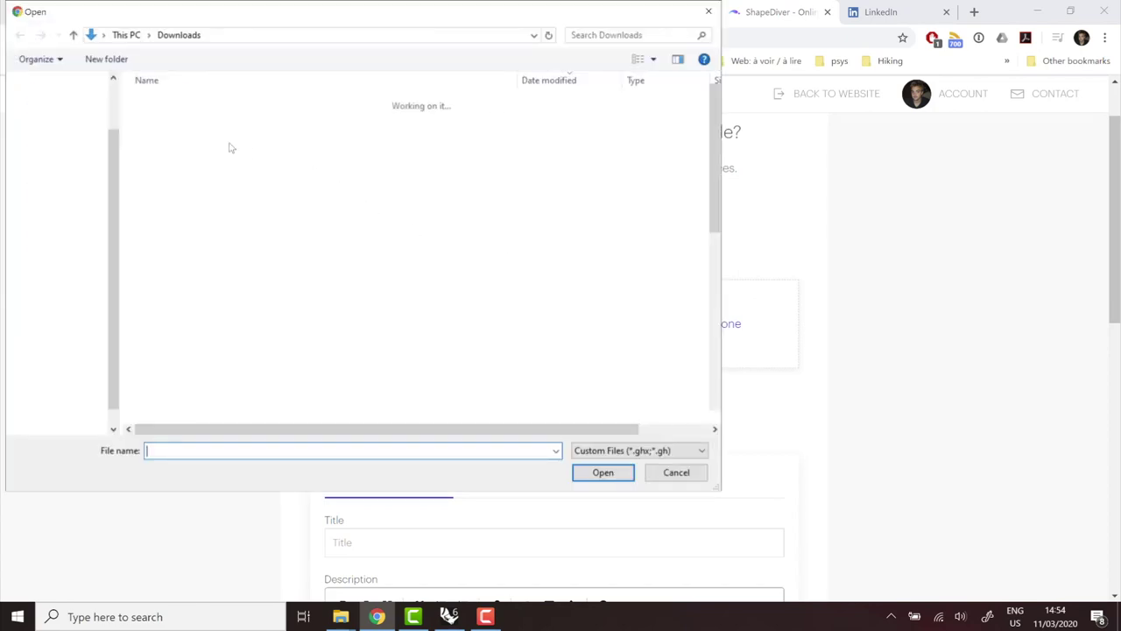
double_click(171, 122)
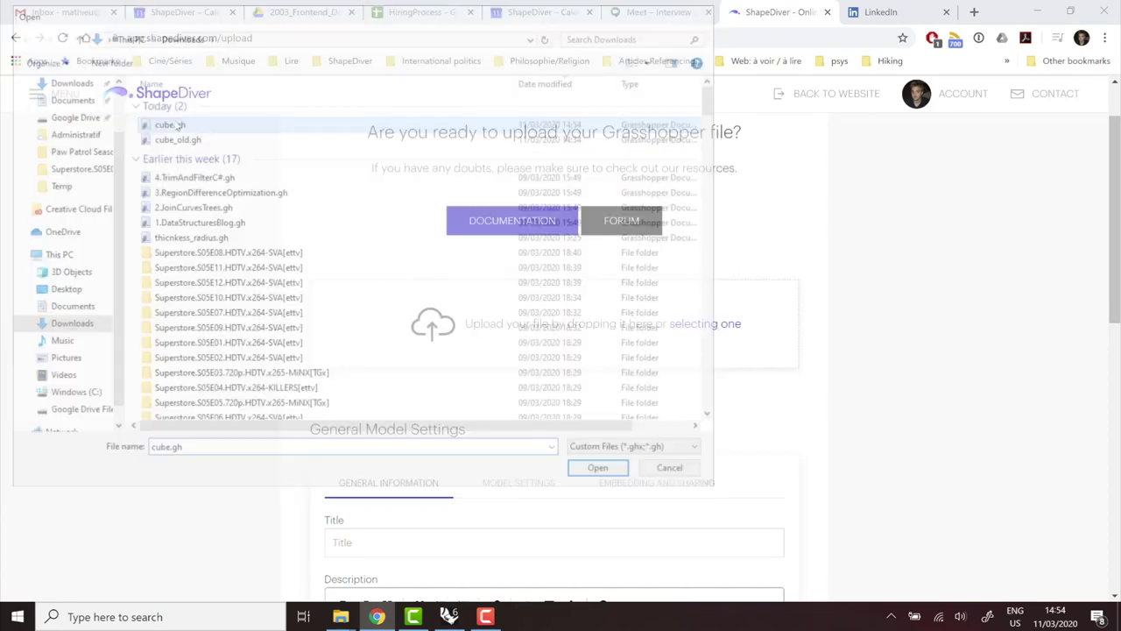
Title the model 'Cube', step through the wizard and publish it as private
scroll(225, 253, "down", 3)
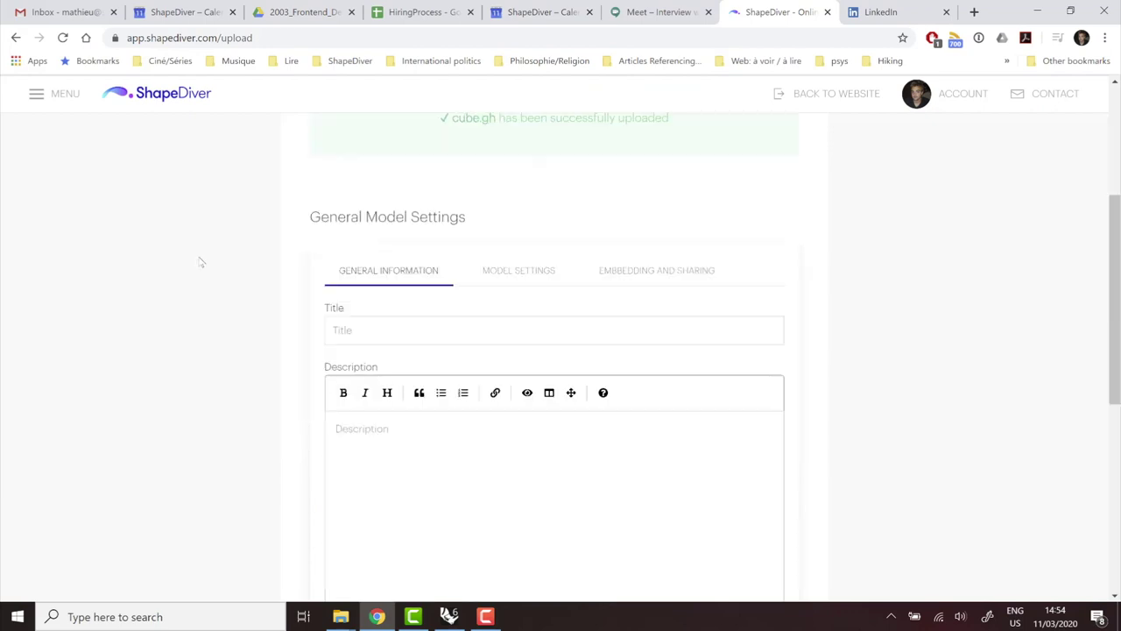
left_click(351, 307)
type("Cube")
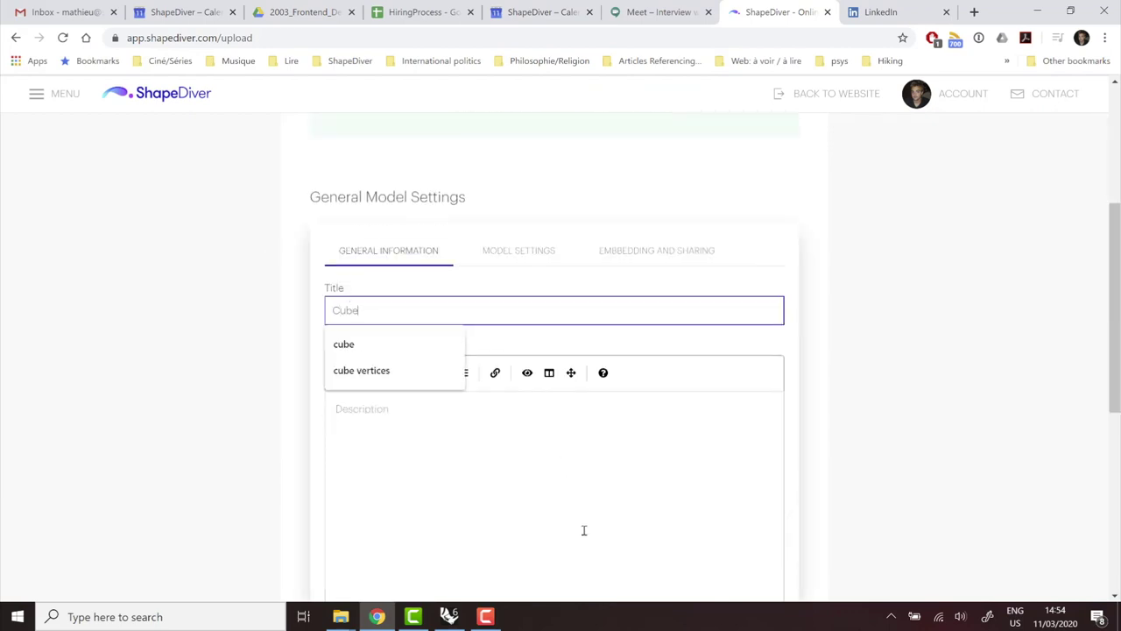
key("Tab")
scroll(631, 370, "down", 3)
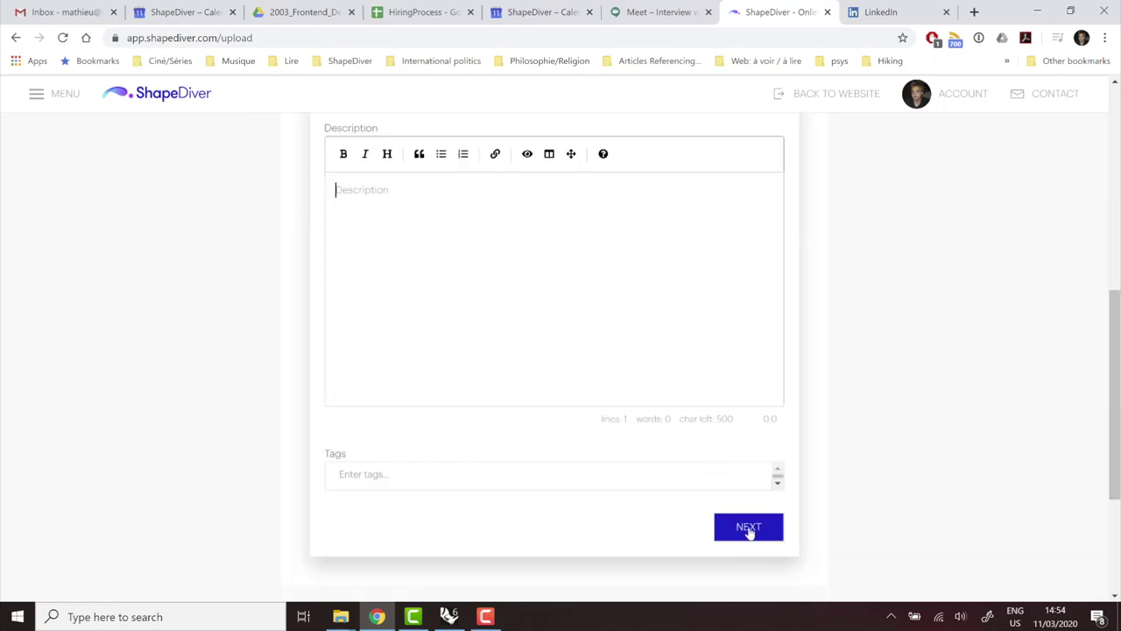
left_click(749, 528)
left_click(756, 300)
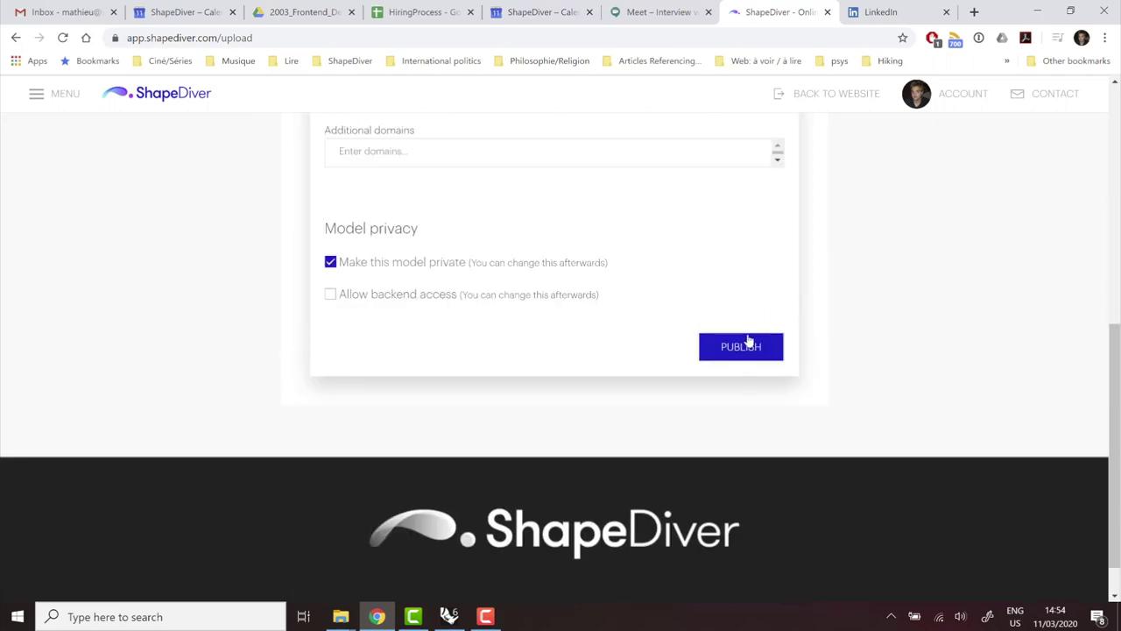
scroll(755, 346, "up", 2)
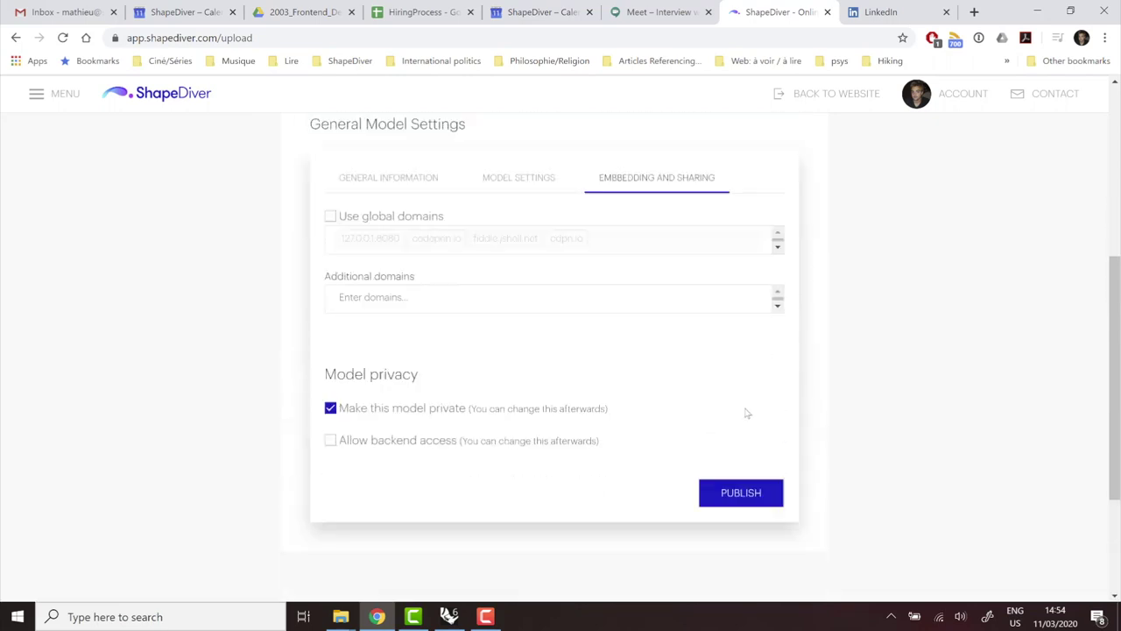
left_click(741, 493)
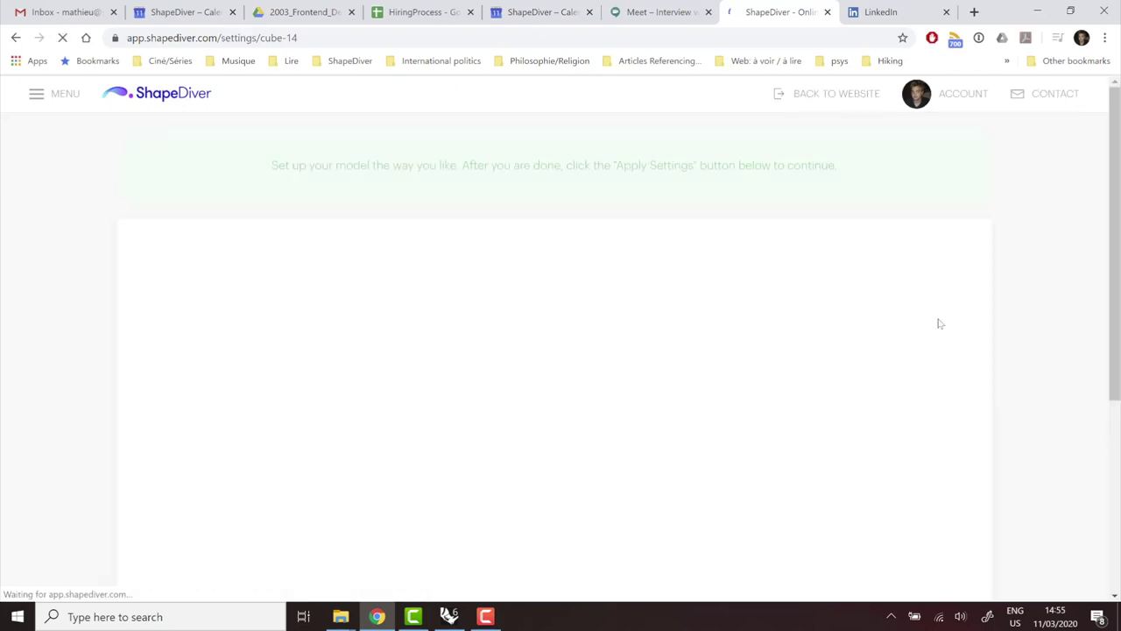
Lower the cube's X parameter from 0.60 to 0.22 and orbit the slab-shaped result
scroll(1064, 375, "down", 1)
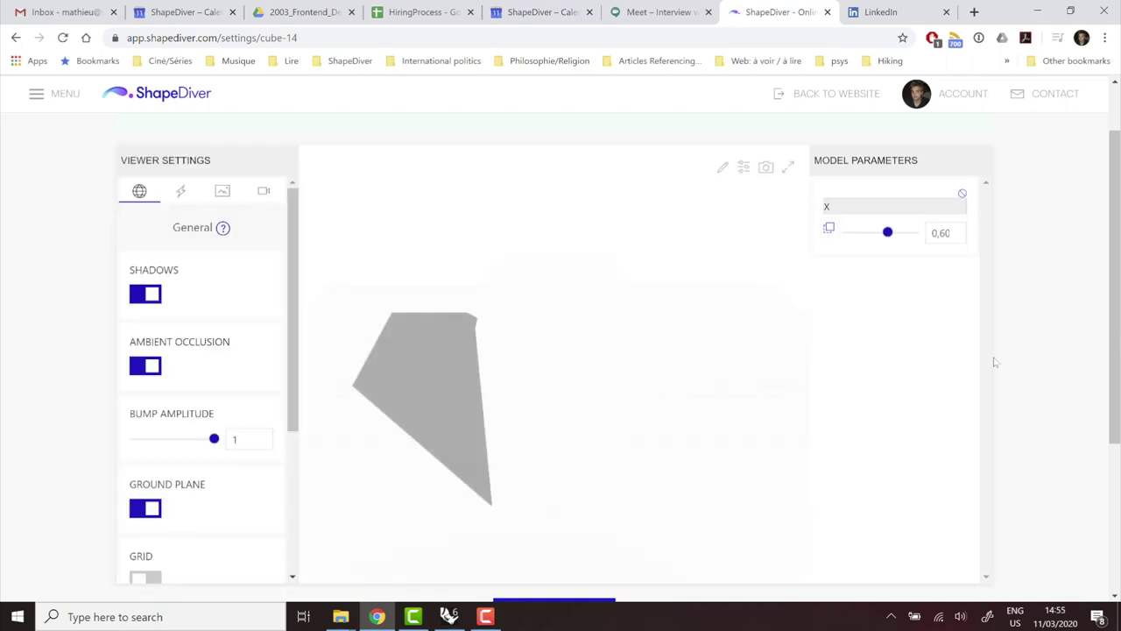
scroll(881, 359, "down", 1)
left_click_drag(554, 365, 451, 355)
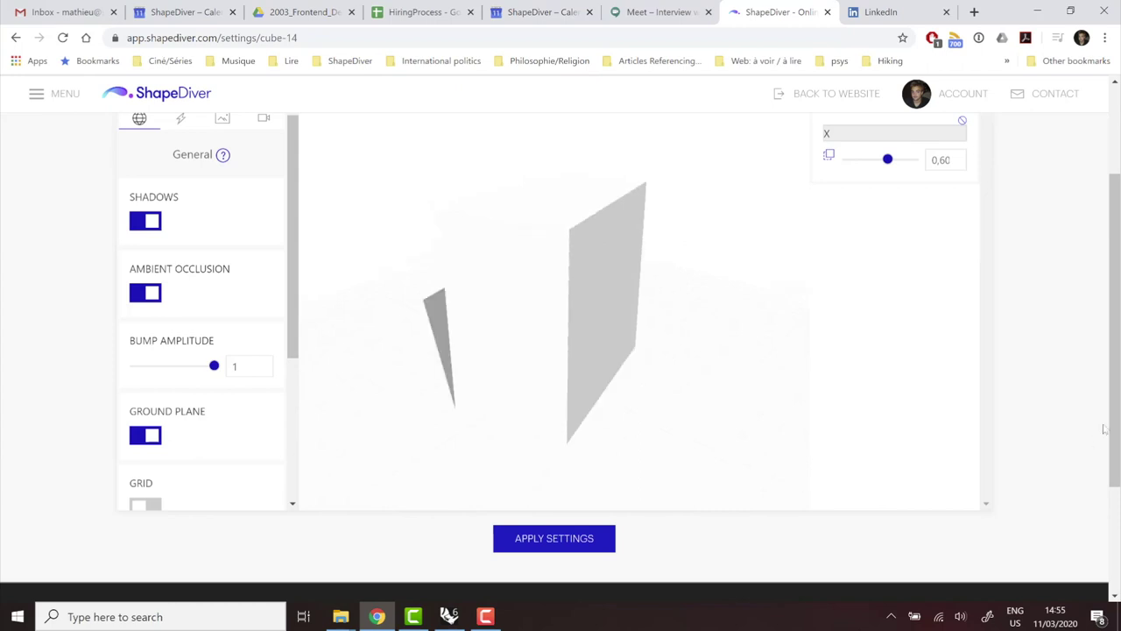
scroll(1014, 338, "up", 1)
scroll(1013, 338, "up", 2)
left_click_drag(881, 305, 860, 307)
left_click_drag(581, 383, 546, 418)
scroll(828, 355, "down", 2)
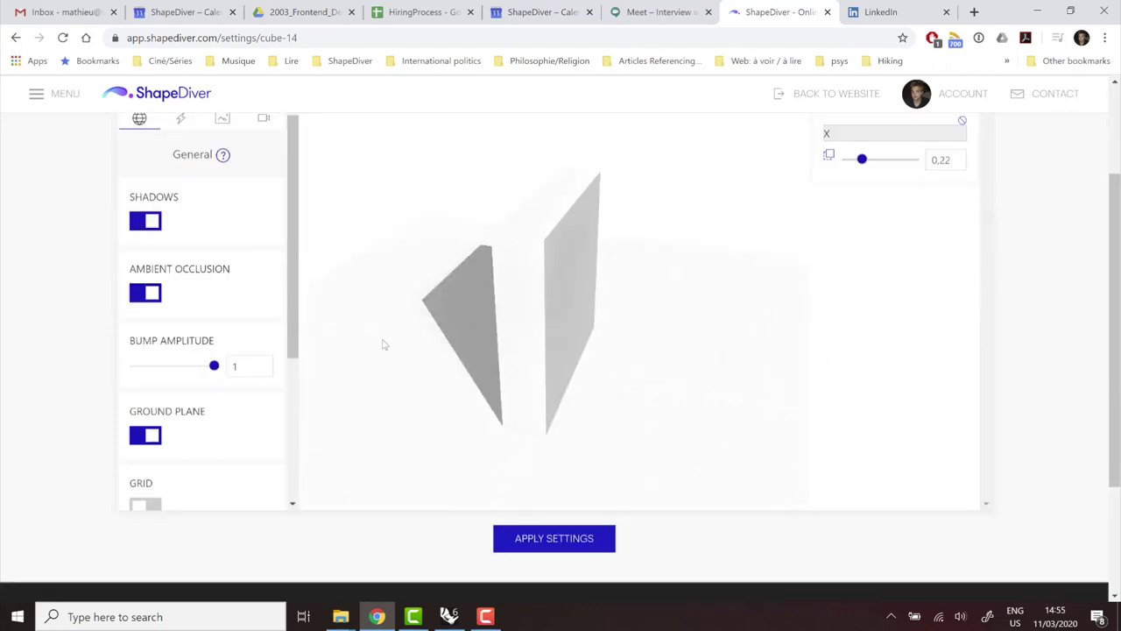
scroll(33, 307, "up", 1)
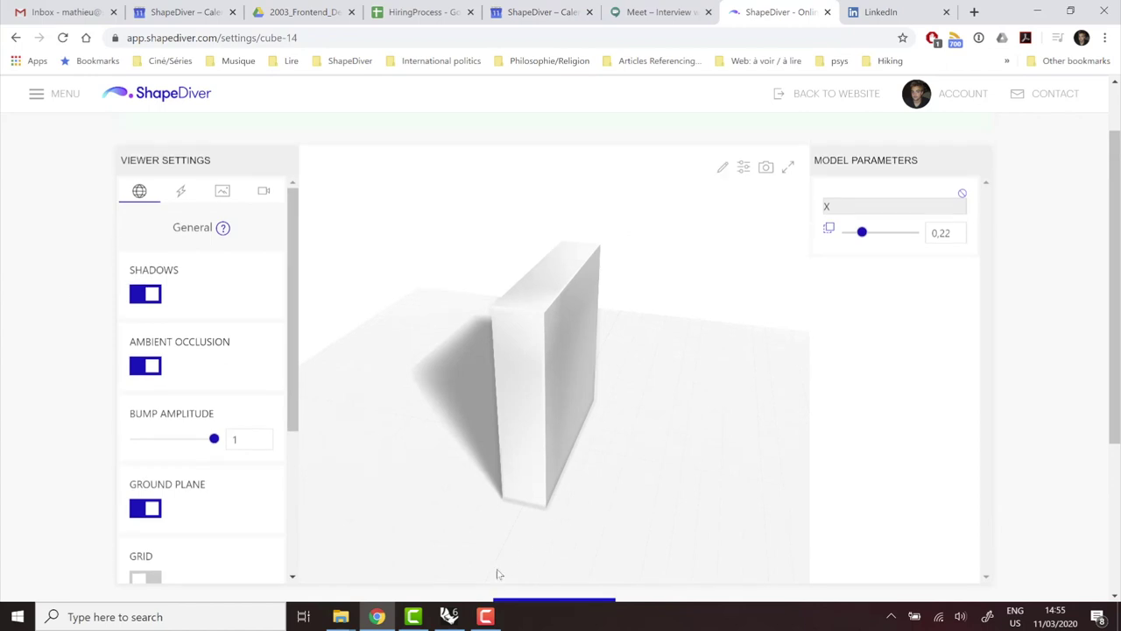
Switch back to the Rhino and Grasshopper window
left_click(449, 616)
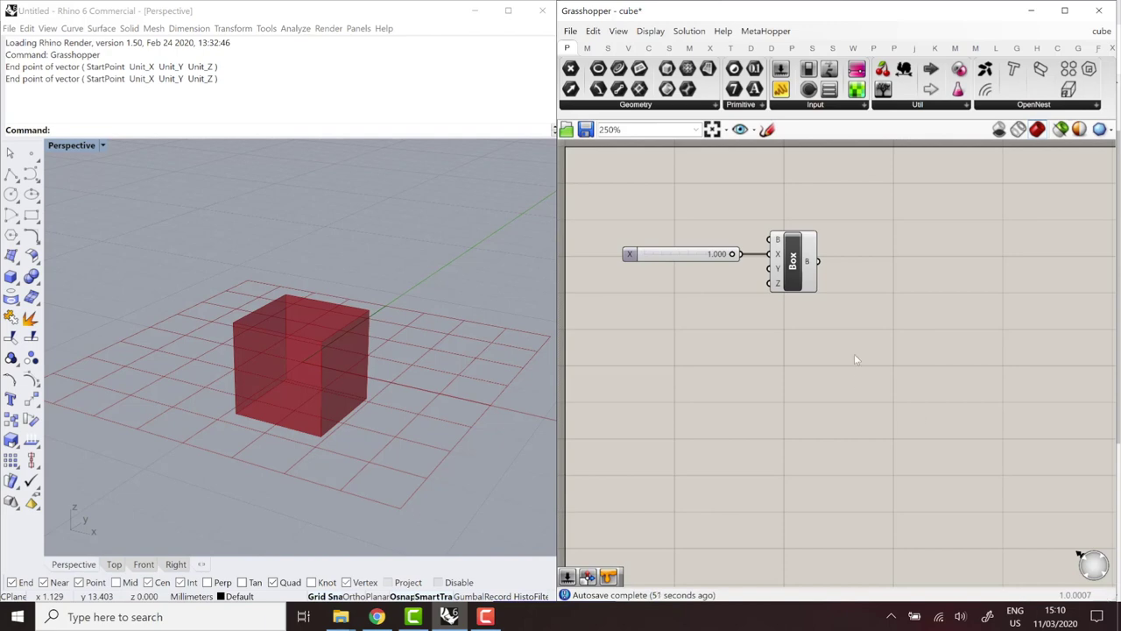
Add a Twist component and feed the Box into its geometry input
double_click(908, 331)
type("twist")
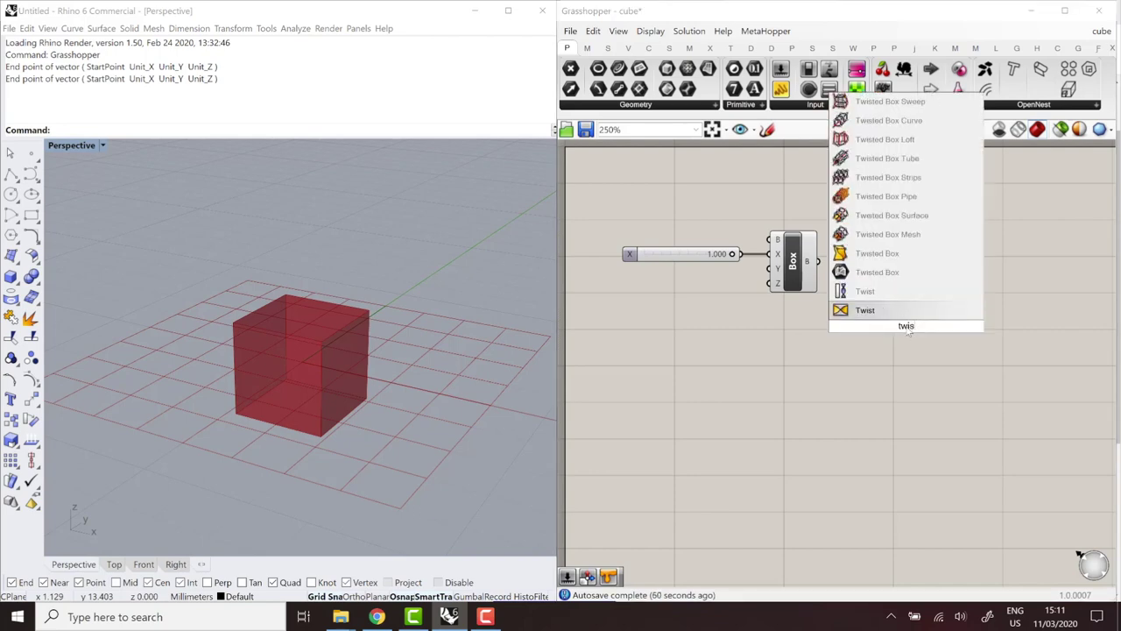
left_click(905, 311)
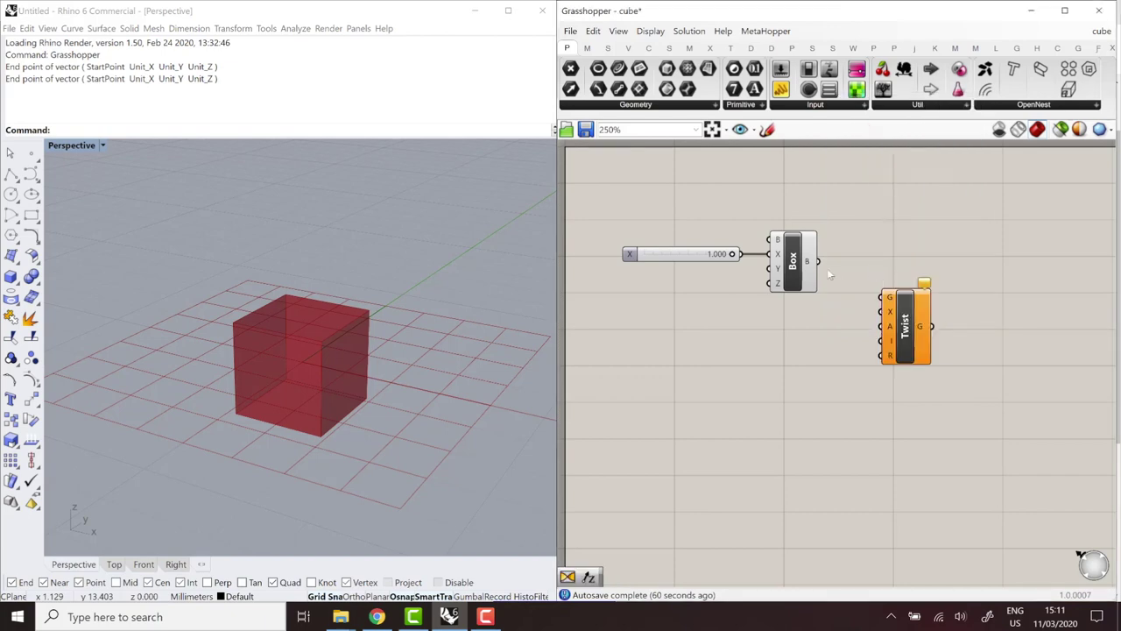
left_click_drag(820, 262, 923, 330)
left_click(808, 355)
Add a two-point Line component to the canvas
double_click(807, 355)
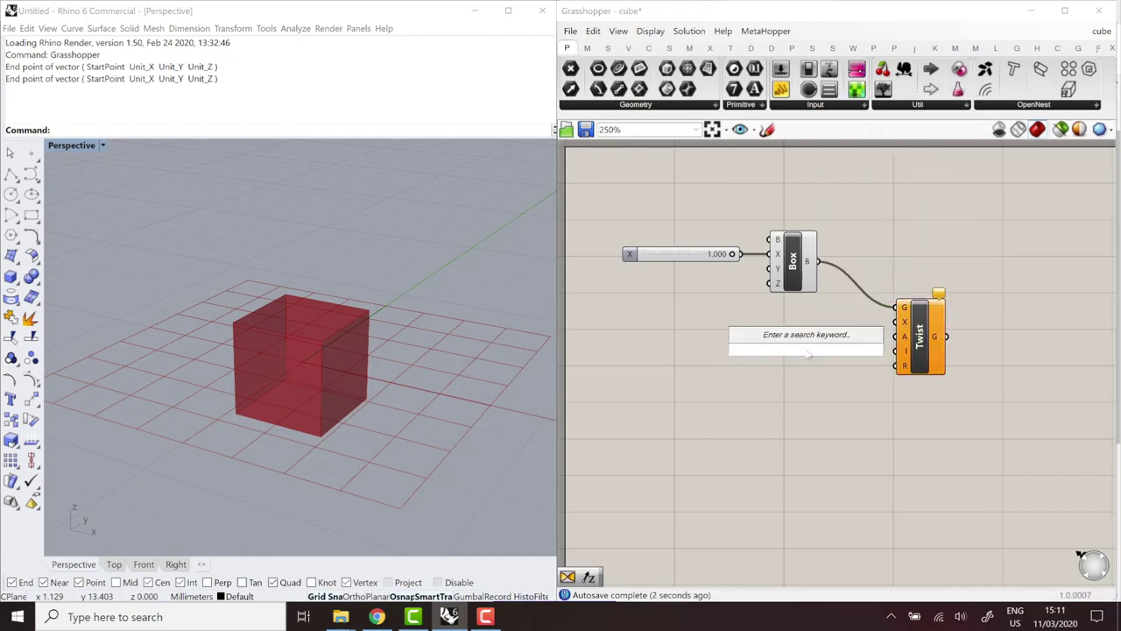
type("line")
key("Up")
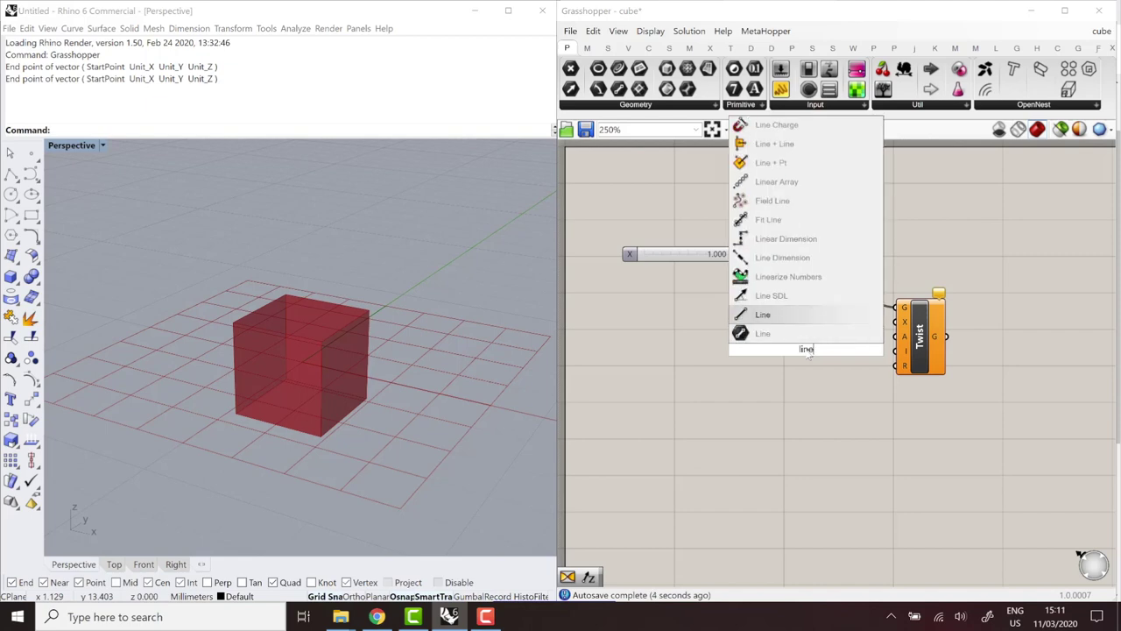
key("Return")
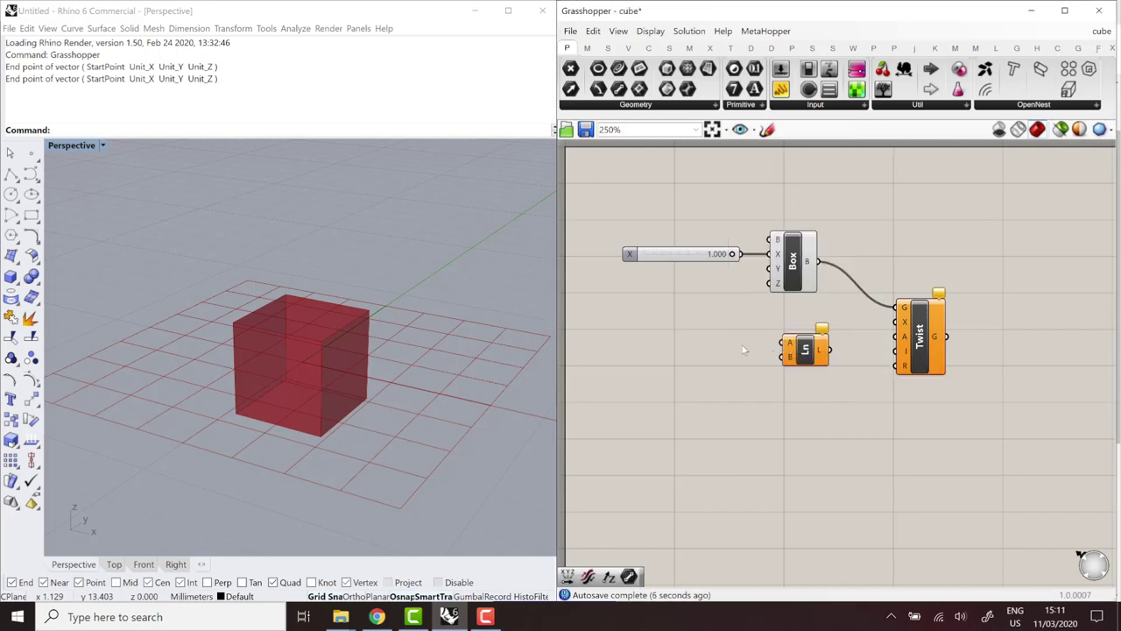
Add Unit Z and Negative components, wiring Unit Z into Negative and the Line's B input
double_click(705, 345)
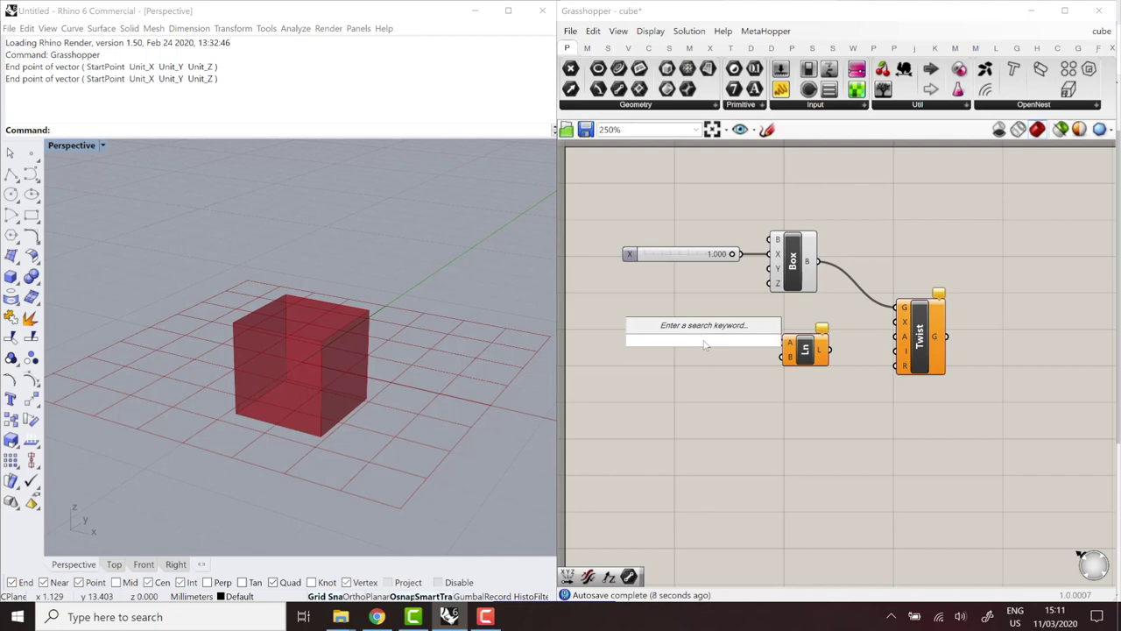
type("z")
key("Return")
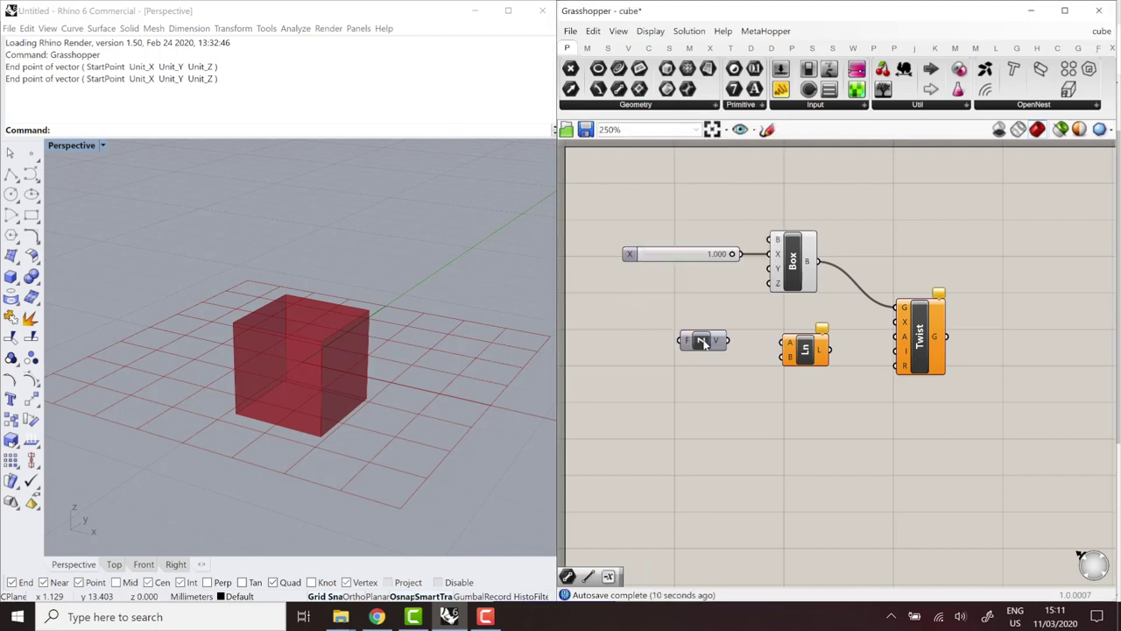
left_click_drag(702, 341, 638, 374)
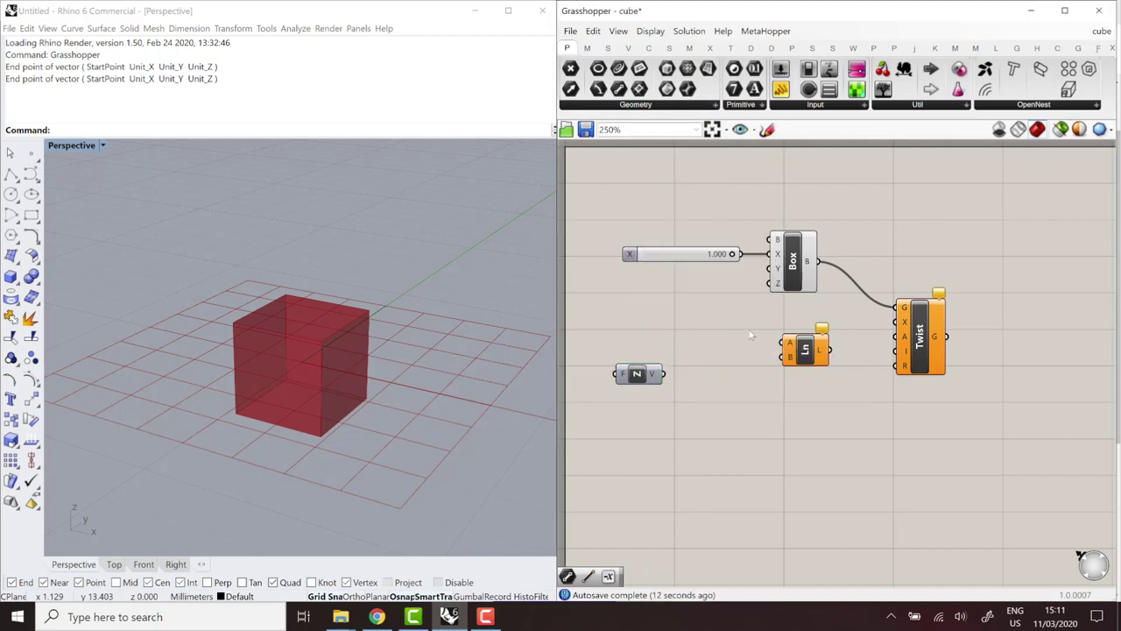
double_click(751, 335)
type("neg")
key("Return")
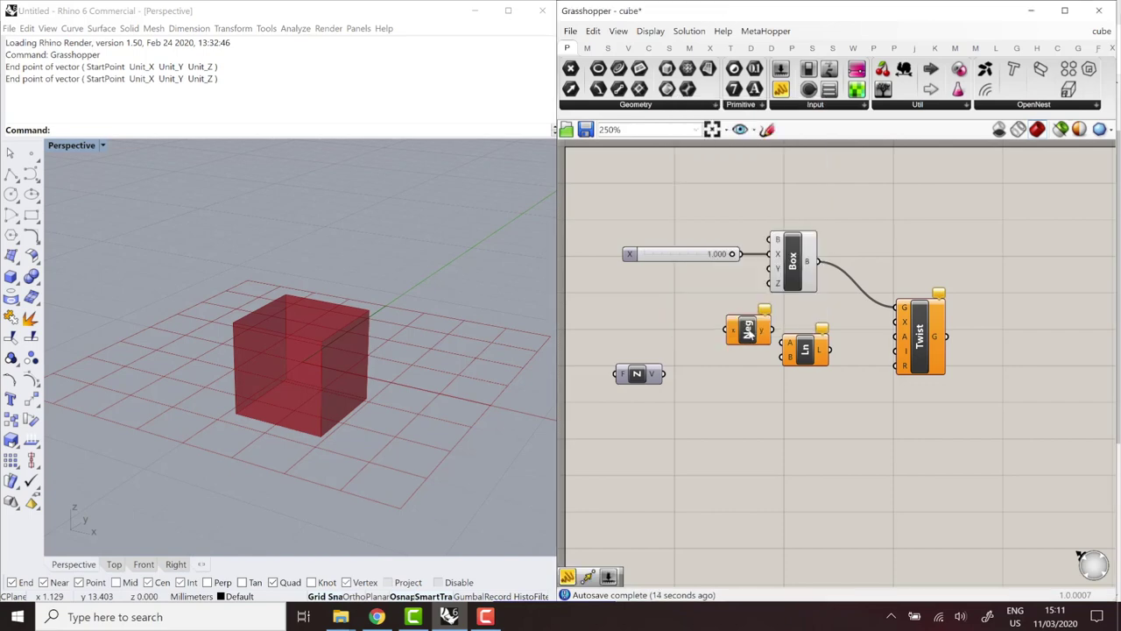
left_click_drag(750, 331, 744, 337)
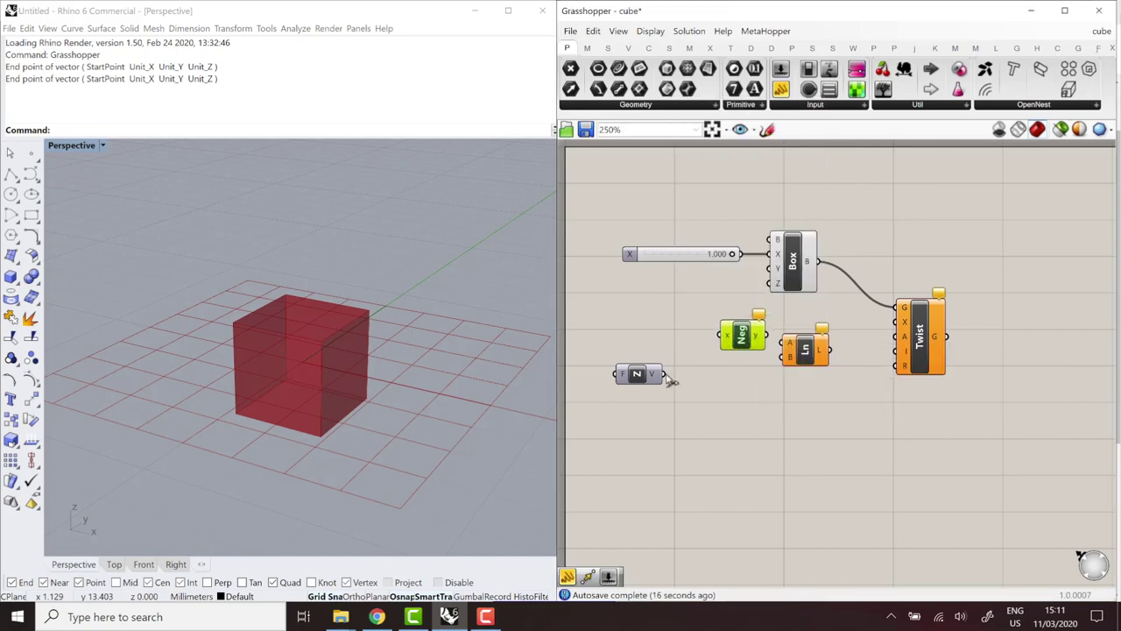
left_click_drag(667, 375, 720, 336)
left_click_drag(668, 375, 894, 339)
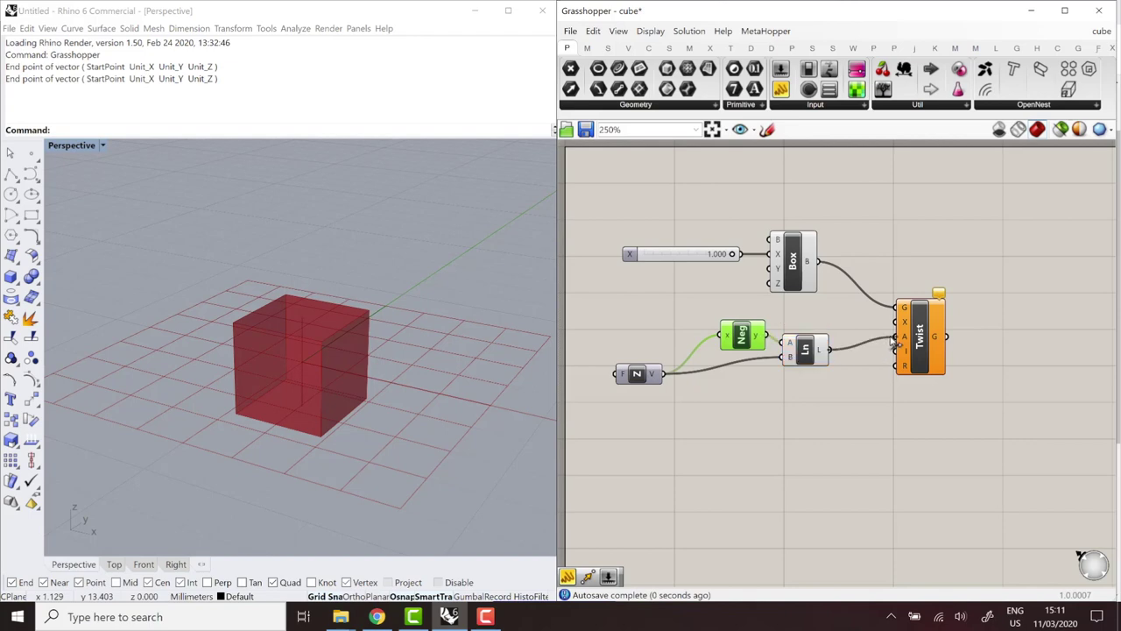
Create a 0<0.5 Angle slider for Twist's angle and connect the Line as its axis
double_click(781, 419)
type("0")
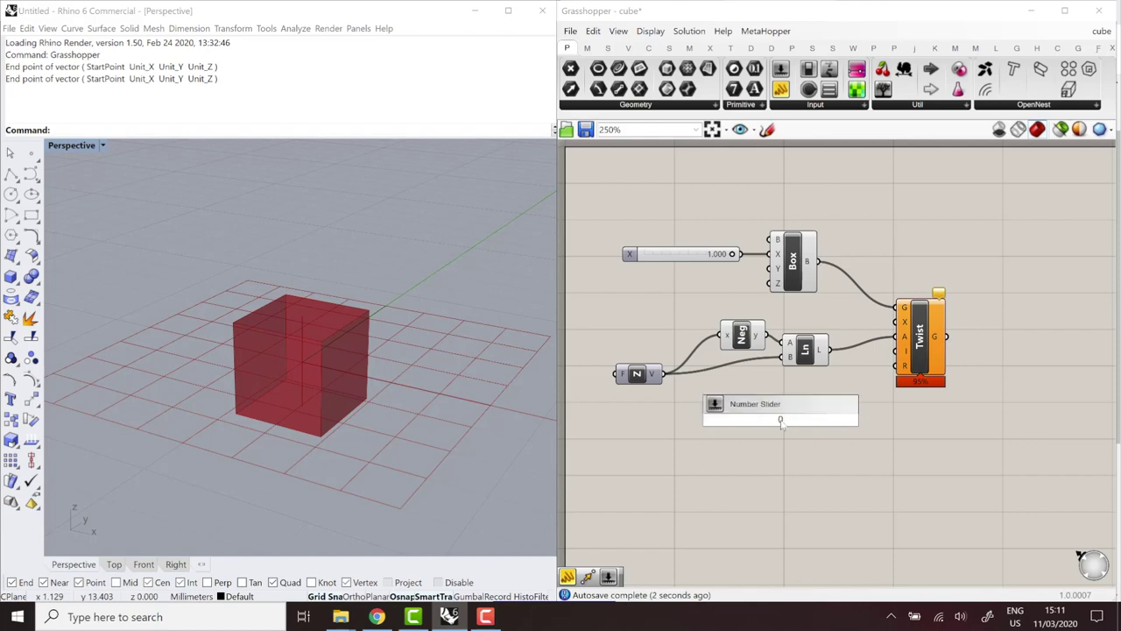
type("<0.5")
type("00")
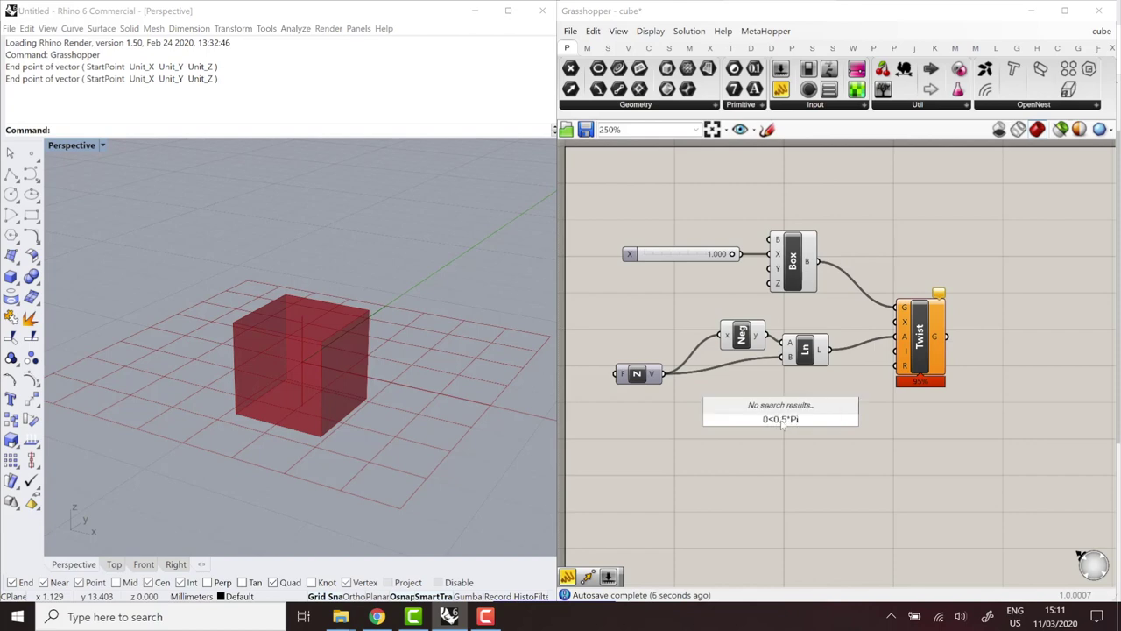
key("Return")
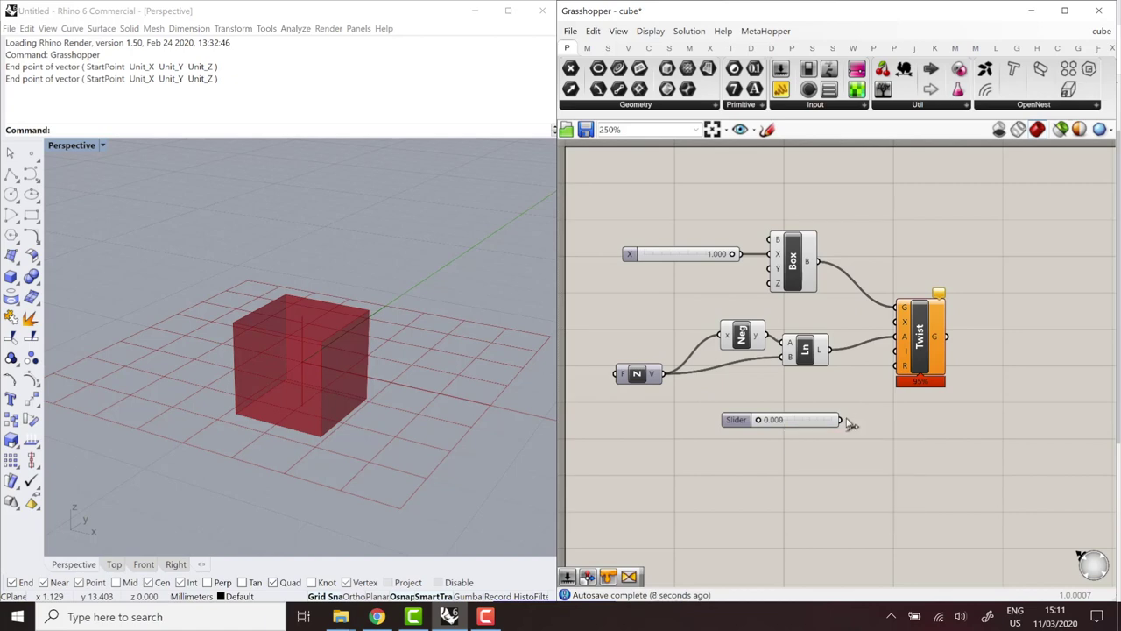
left_click_drag(840, 420, 901, 338)
left_click_drag(832, 350, 903, 321)
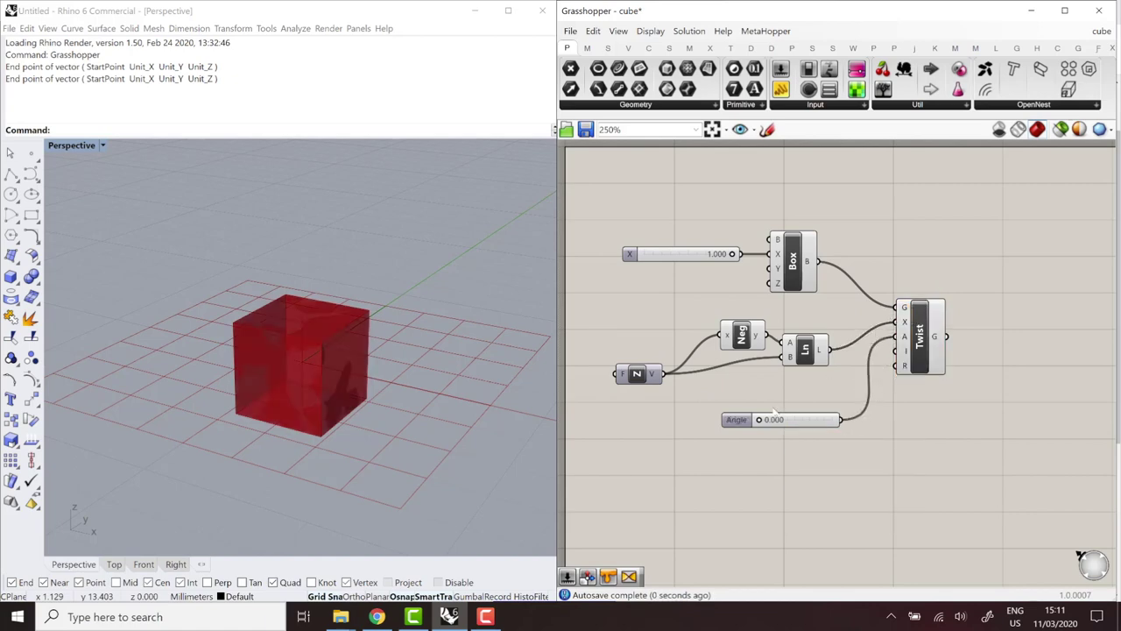
Raise the twist angle to 1.244 and tidy the Twist and Angle slider positions
left_click_drag(759, 419, 817, 419)
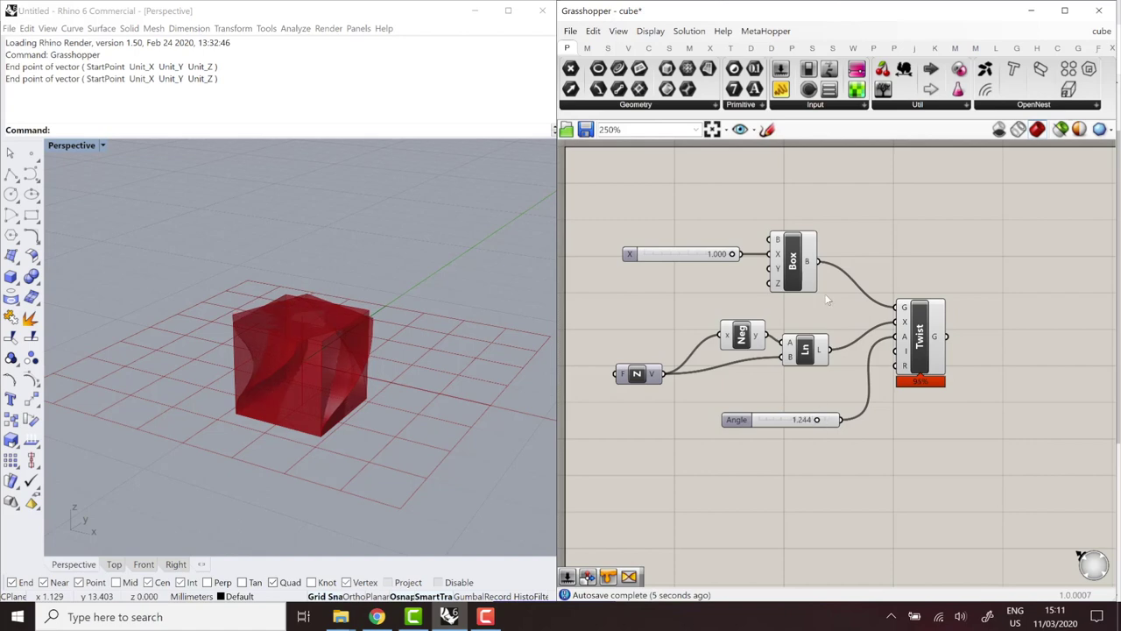
left_click(791, 259)
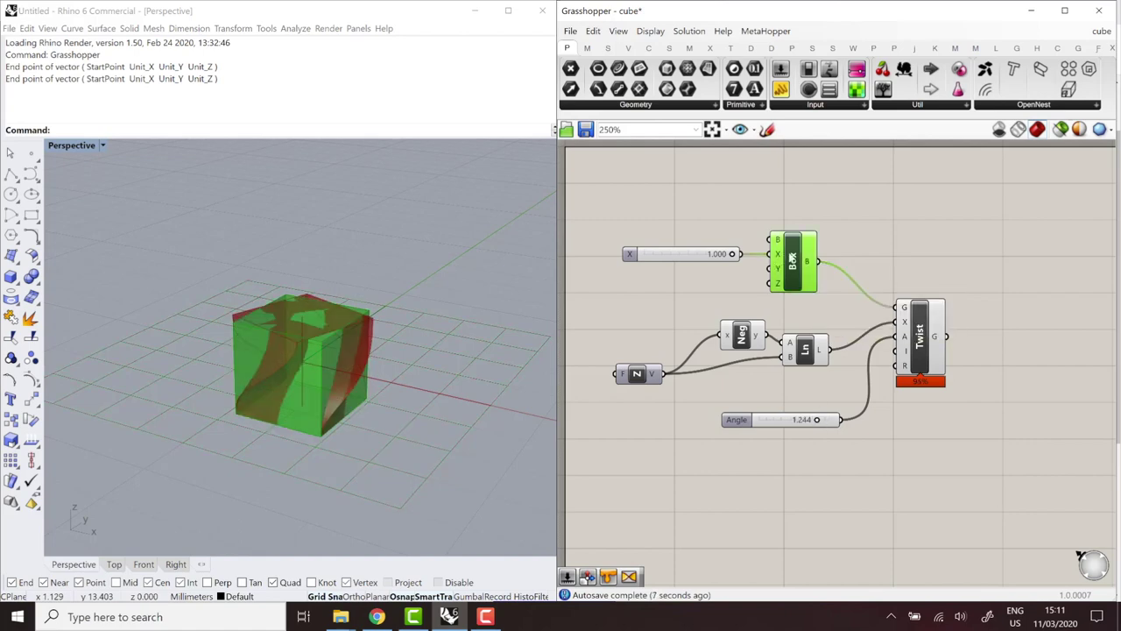
left_click(807, 349)
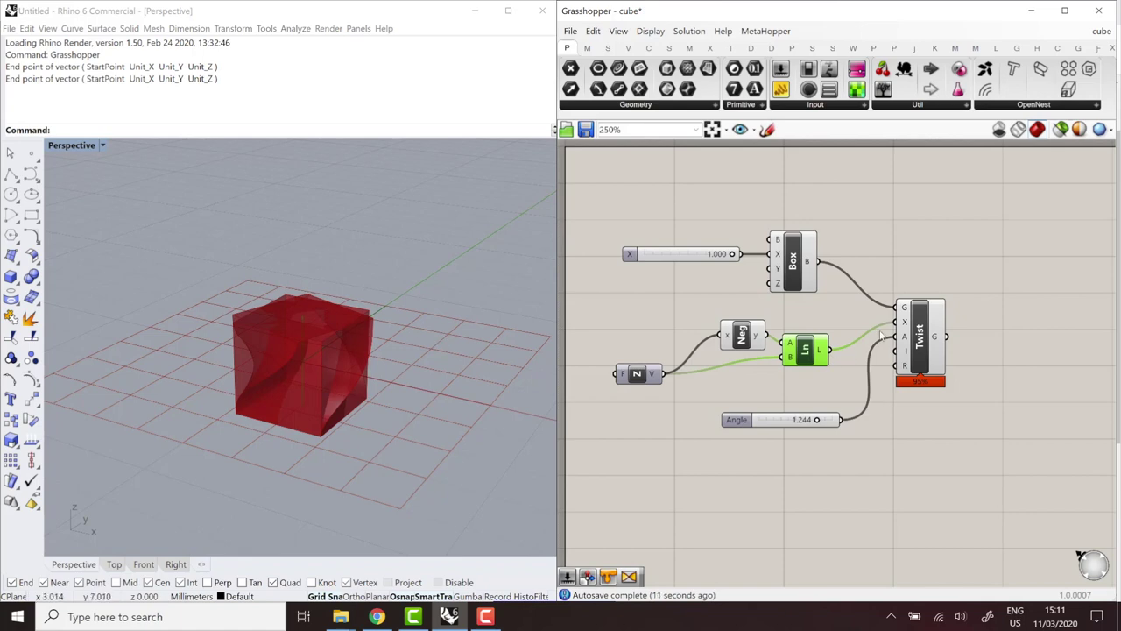
left_click_drag(918, 335, 982, 289)
left_click(932, 429)
scroll(776, 355, "down", 3)
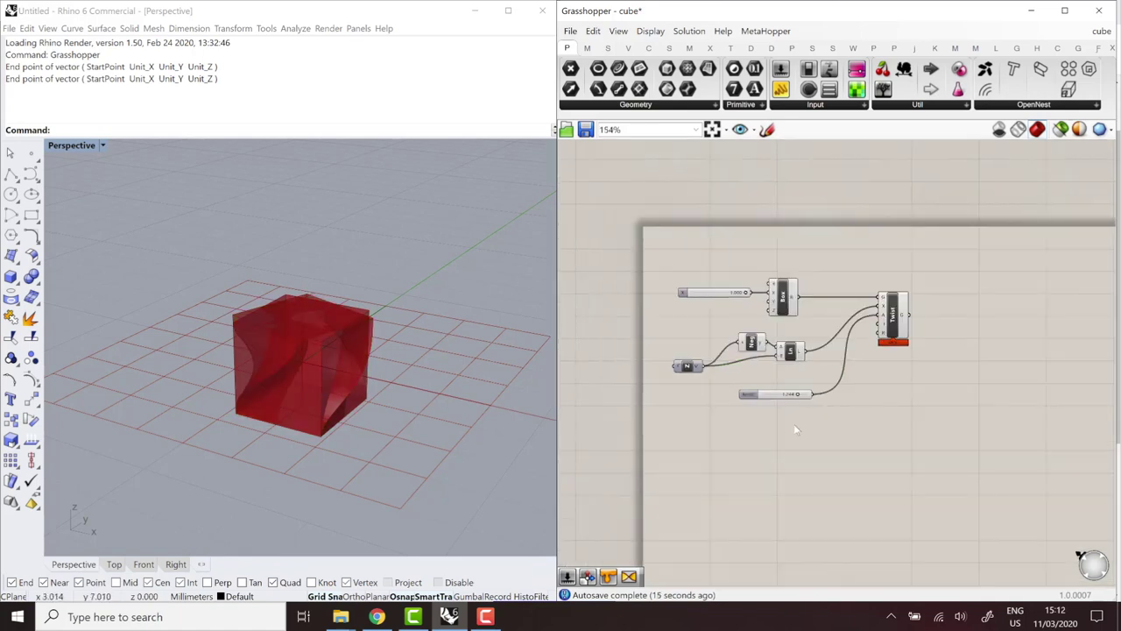
left_click_drag(746, 394, 691, 403)
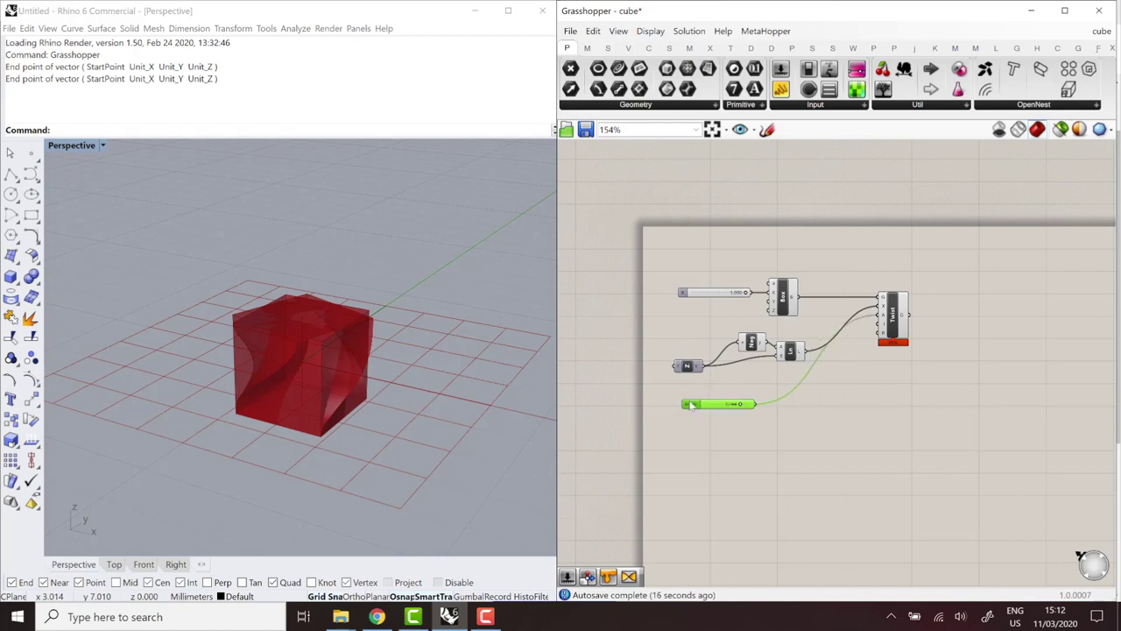
left_click(795, 440)
scroll(853, 442, "down", 3)
Select all components and switch off their preview via Solution > Toggle Preview
left_click_drag(924, 480, 713, 320)
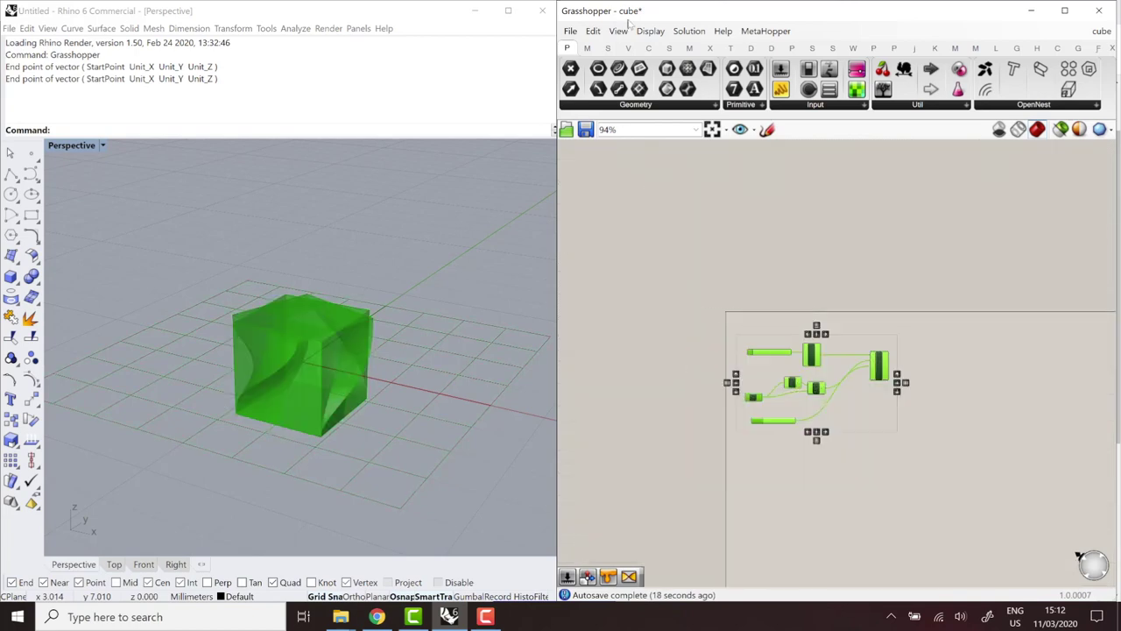
left_click(664, 32)
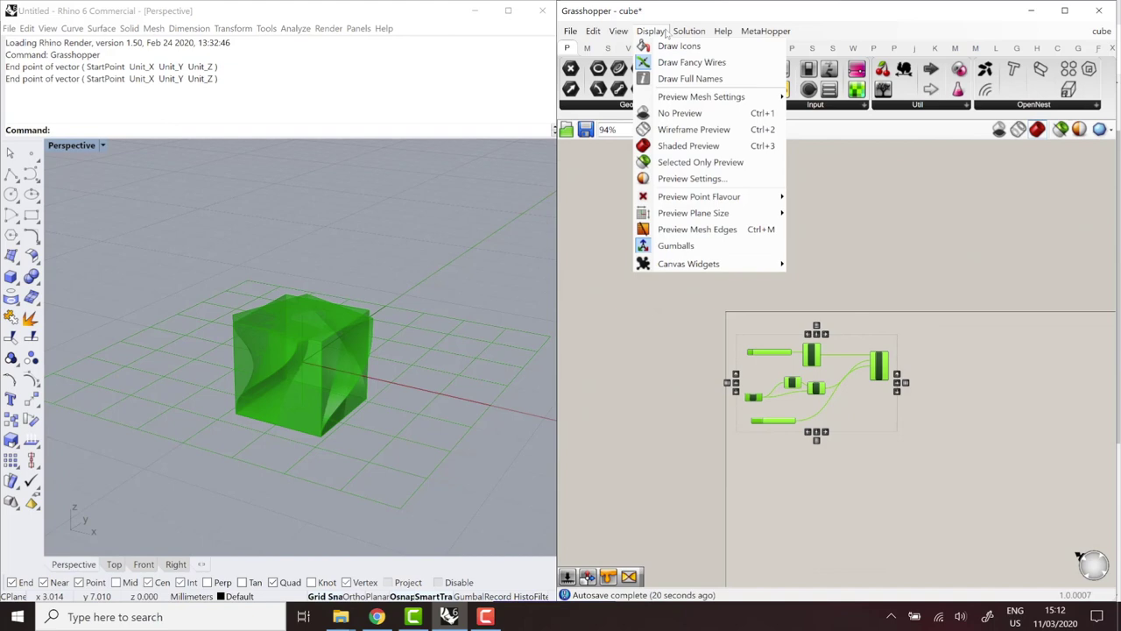
mouse_move(689, 32)
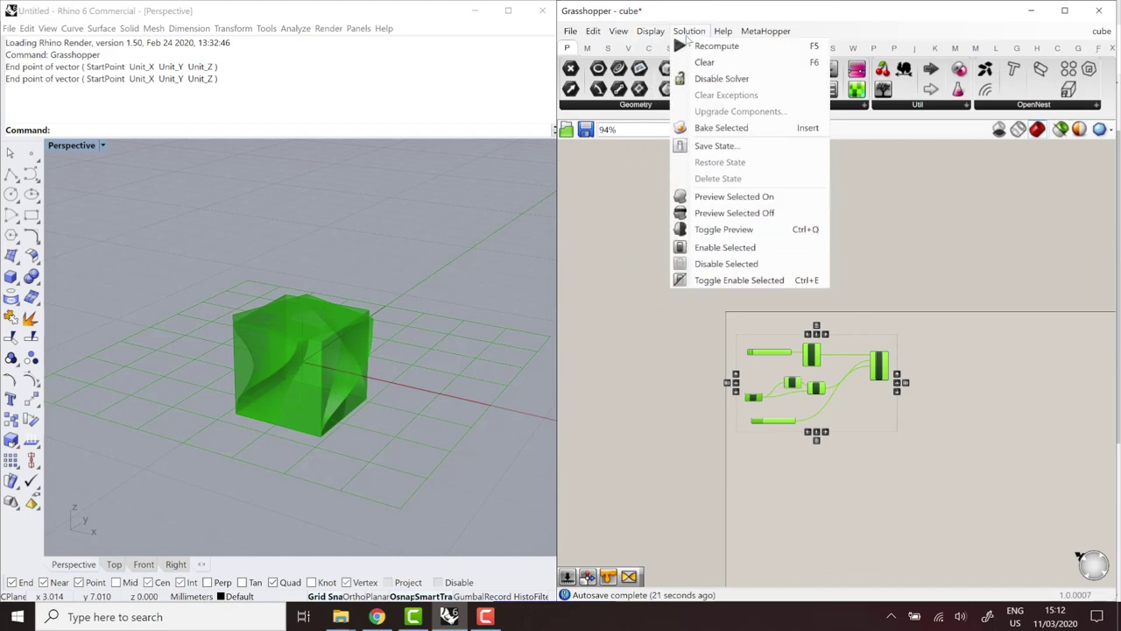
left_click(724, 229)
left_click(915, 396)
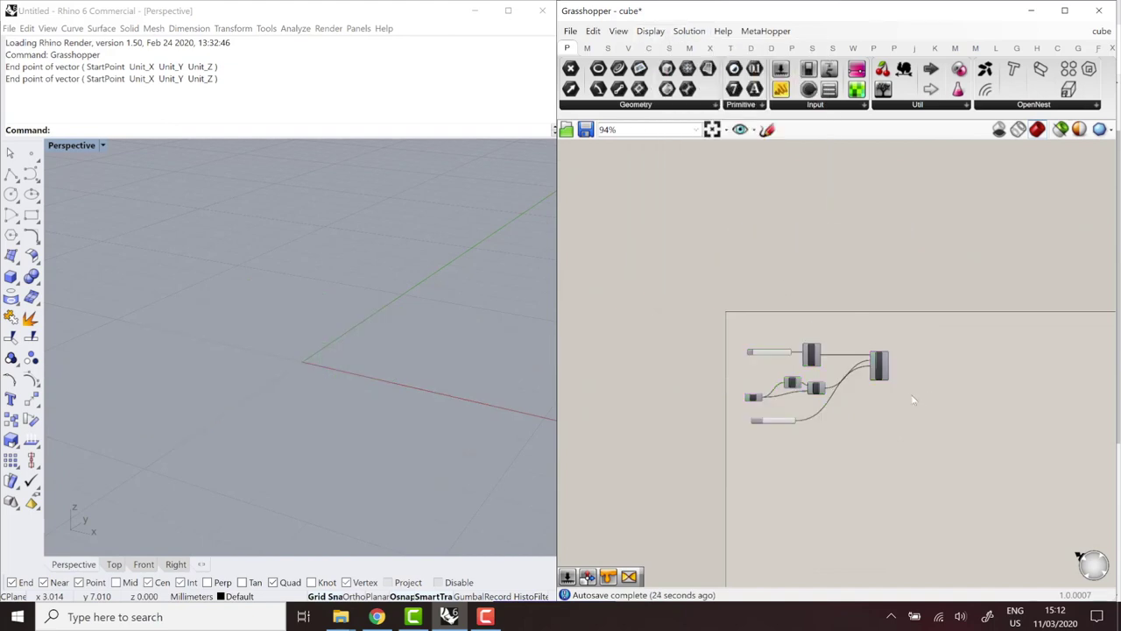
Turn the Twist component's preview back on so the twisted box shows again
scroll(911, 397, "up", 4)
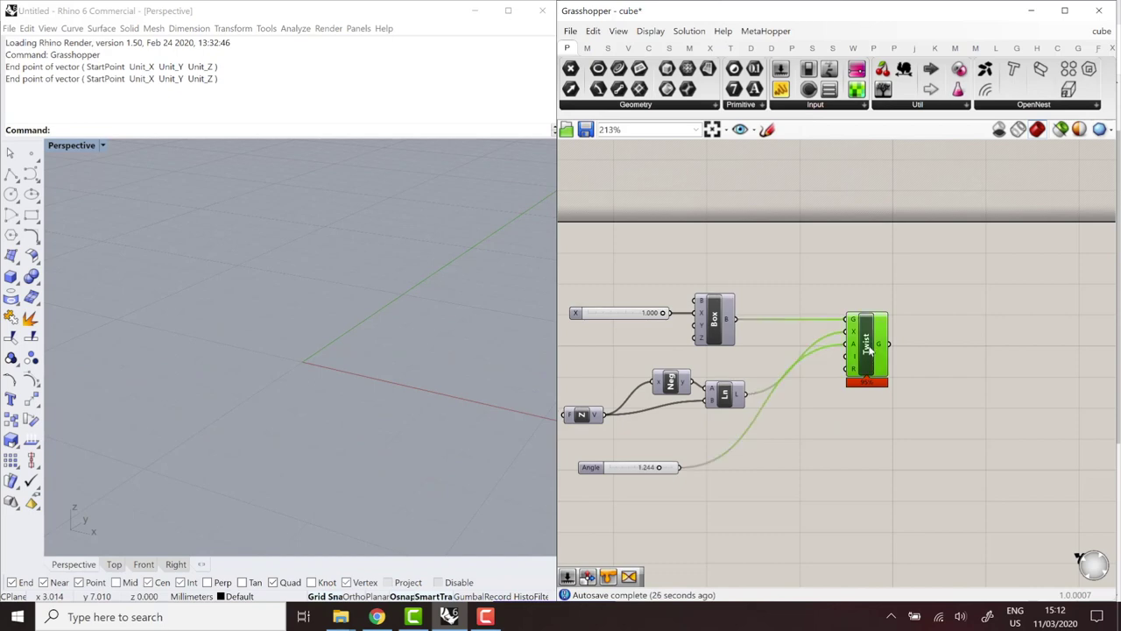
right_click(871, 349)
left_click(924, 370)
left_click(959, 384)
left_click(872, 373)
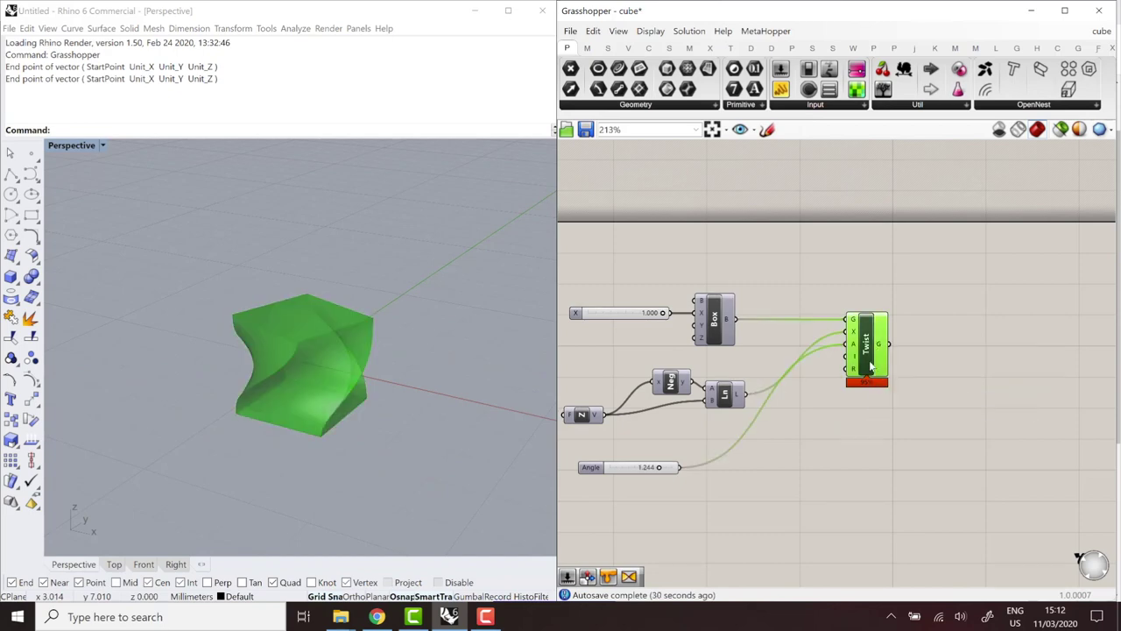
left_click(836, 442)
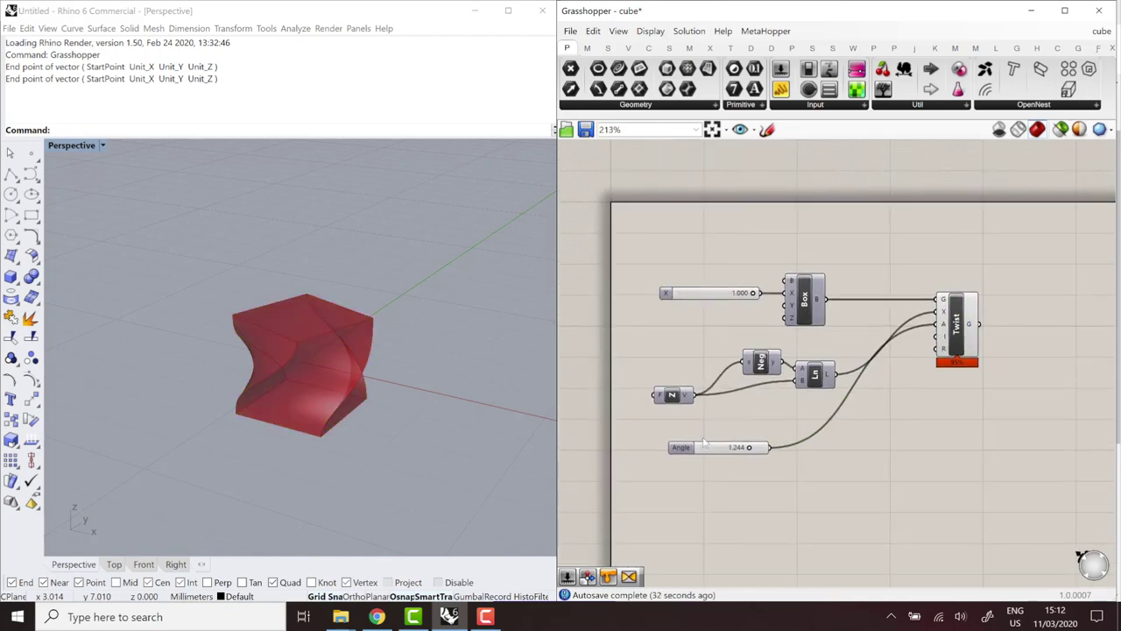
Drag the twist Angle slider to 1.177
mouse_move(753, 448)
left_mouse_down()
mouse_move(711, 449)
mouse_move(765, 449)
mouse_move(734, 448)
mouse_move(746, 450)
left_mouse_up()
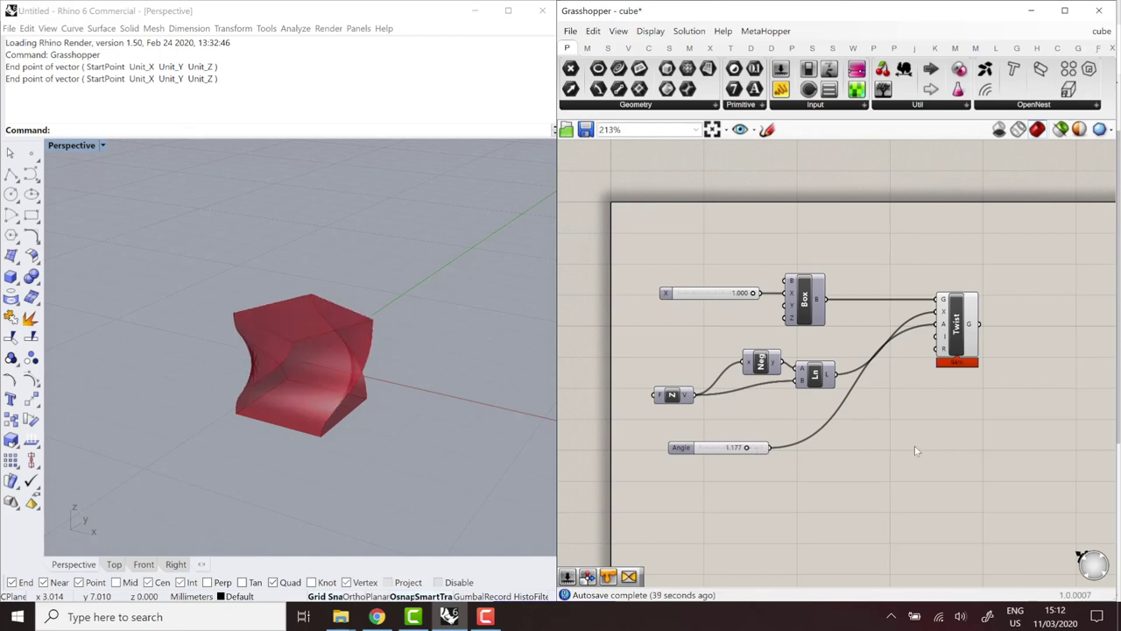
right_click_drag(914, 446, 913, 445)
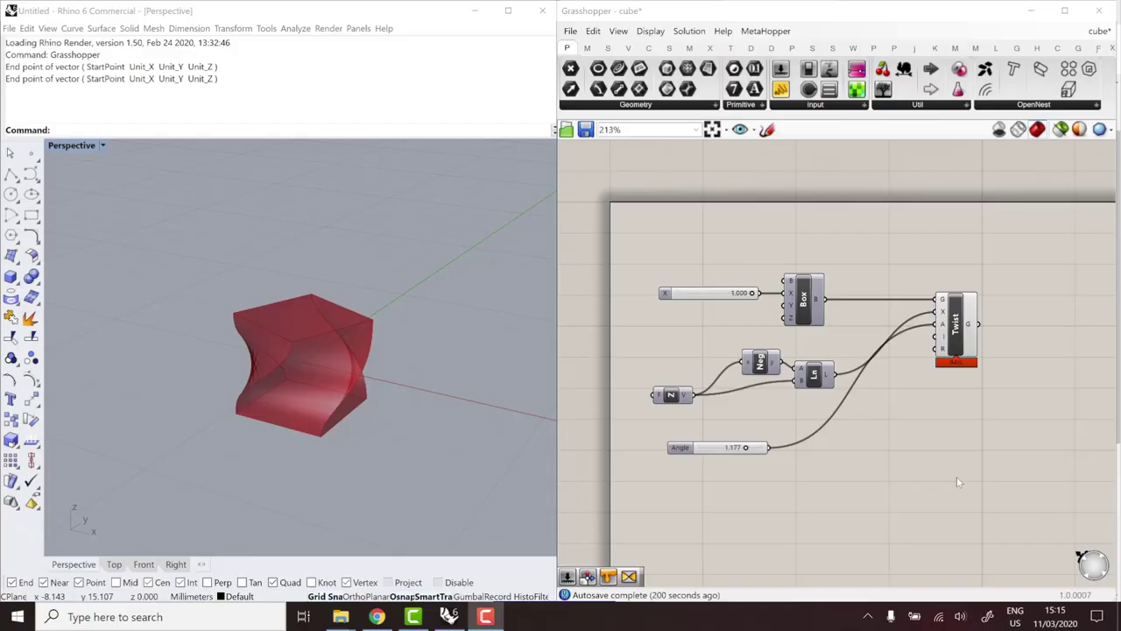
left_click(571, 32)
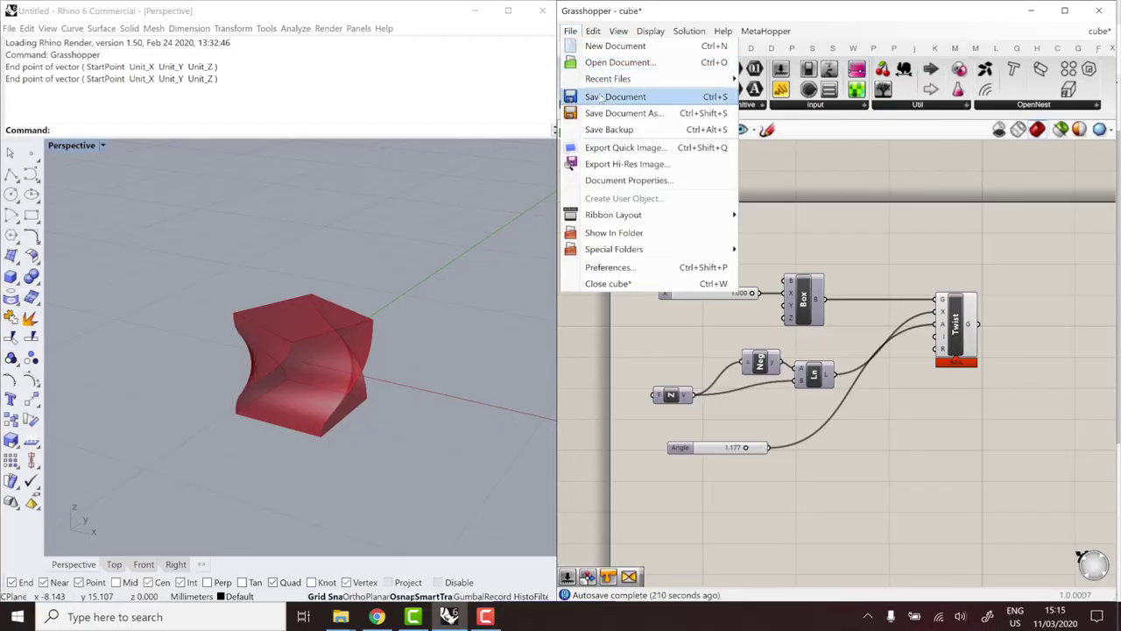
Save the cube definition and upload cube.gh as a new ShapeDiver model
left_click(602, 97)
left_click(377, 616)
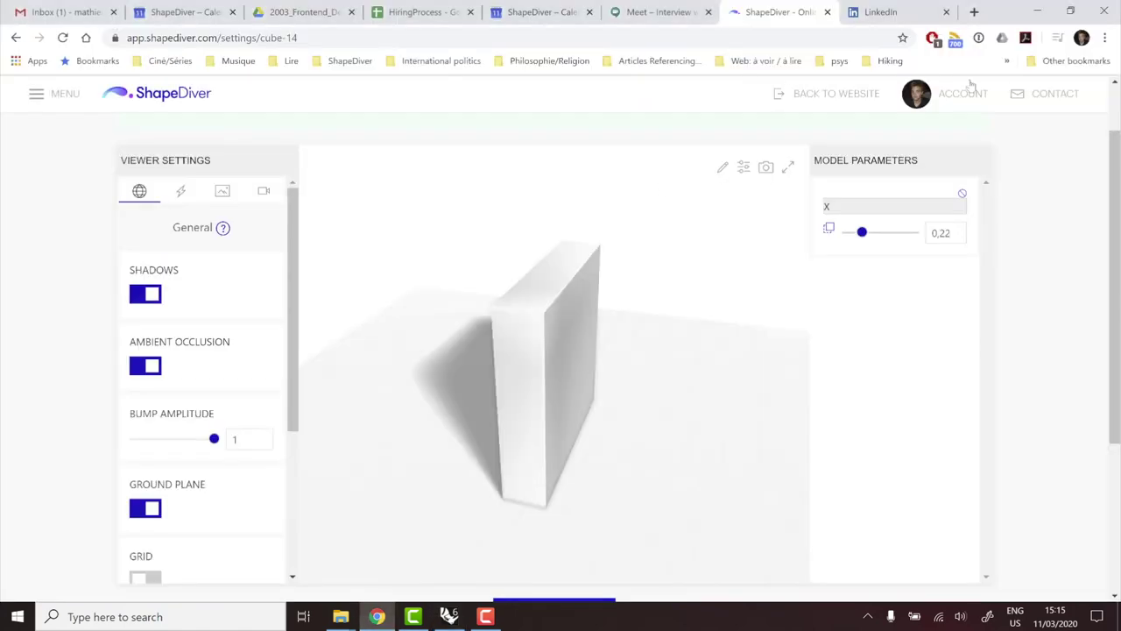
left_click(958, 96)
left_click(944, 179)
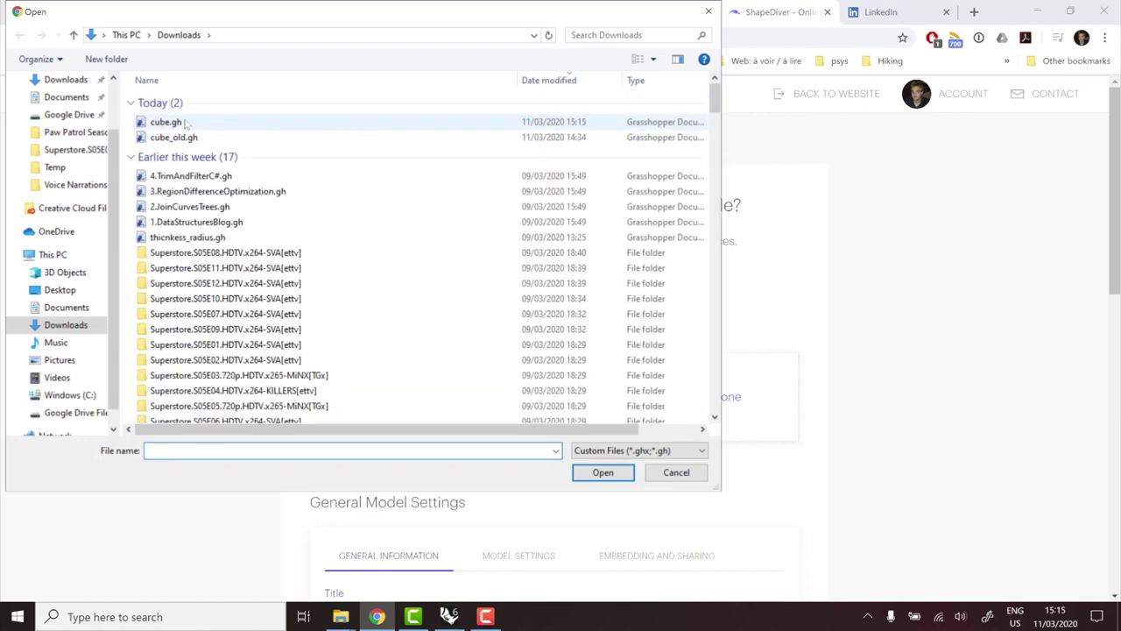
double_click(167, 121)
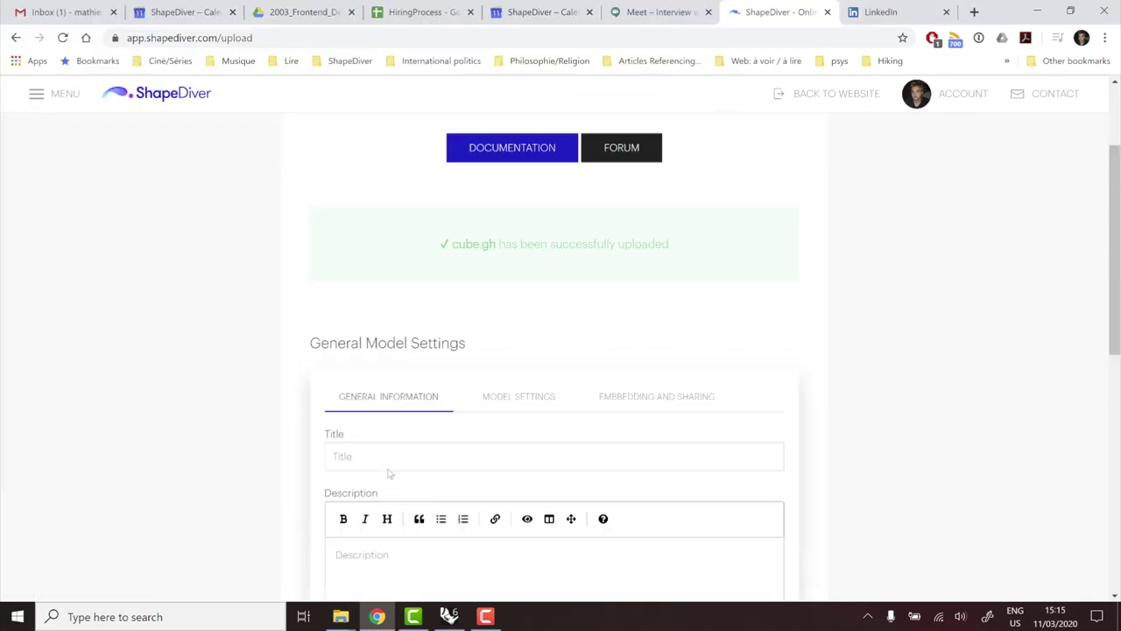
Title the model 'Twister cube' and publish it
left_click(379, 456)
type("Twister cube")
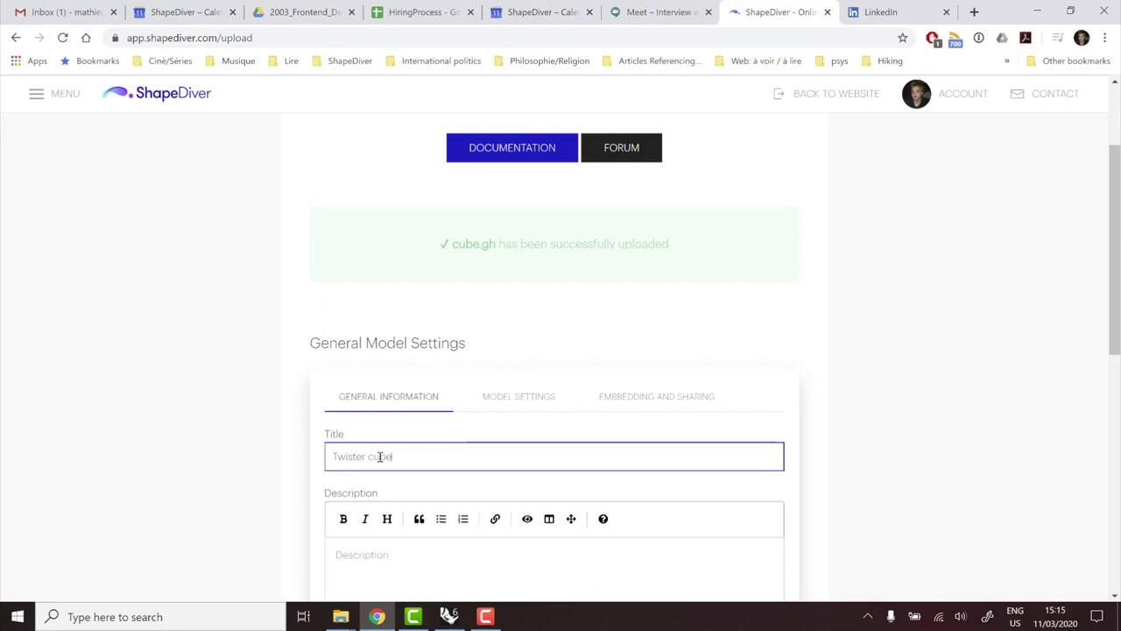
scroll(640, 395, "down", 5)
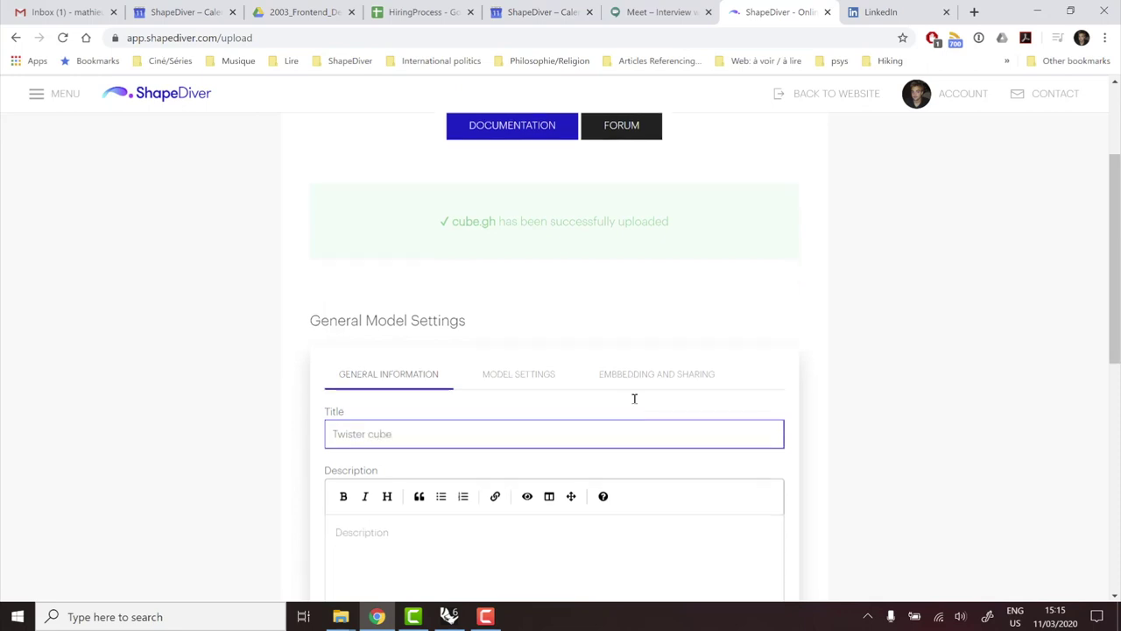
left_click(741, 459)
left_click(747, 302)
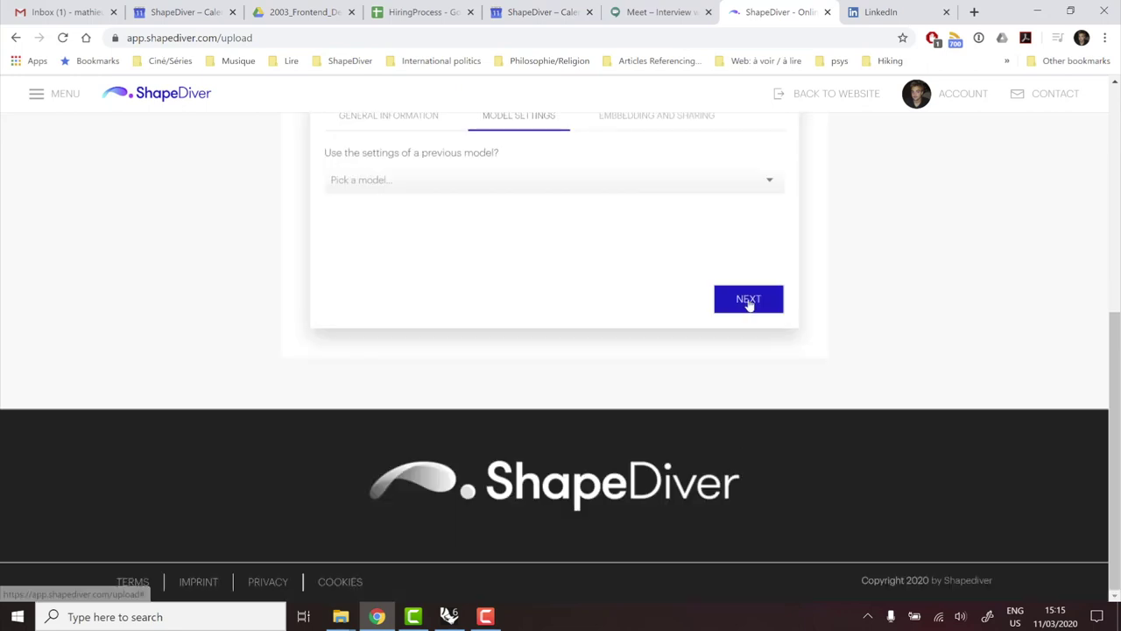
left_click(777, 310)
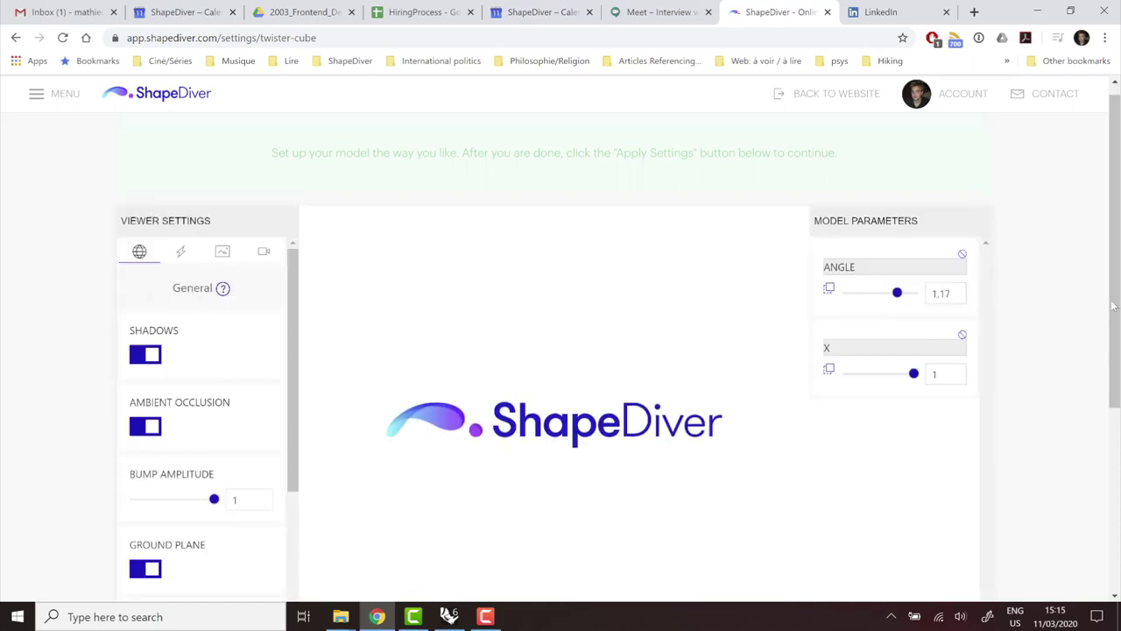
Try a smaller X value, then drag X back up to 1
scroll(1051, 306, "down", 1)
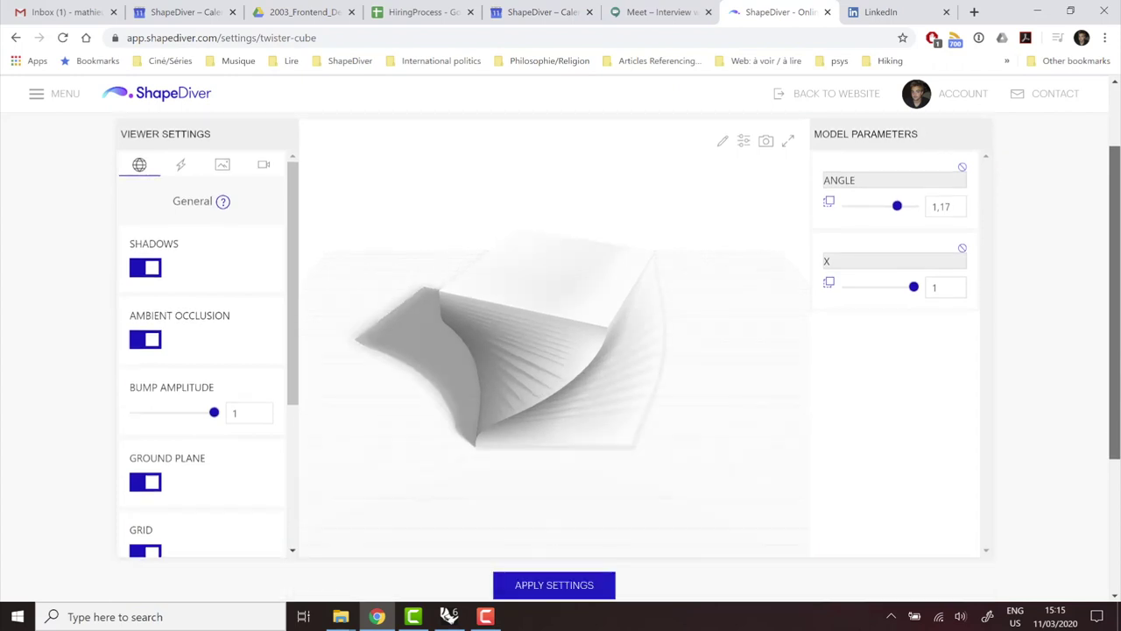
left_click(883, 285)
left_click_drag(883, 286, 914, 284)
Try ANGLE at 0,65 and 0,02, then settle on 1,31 and inspect the twisted cube
left_click_drag(897, 202, 874, 207)
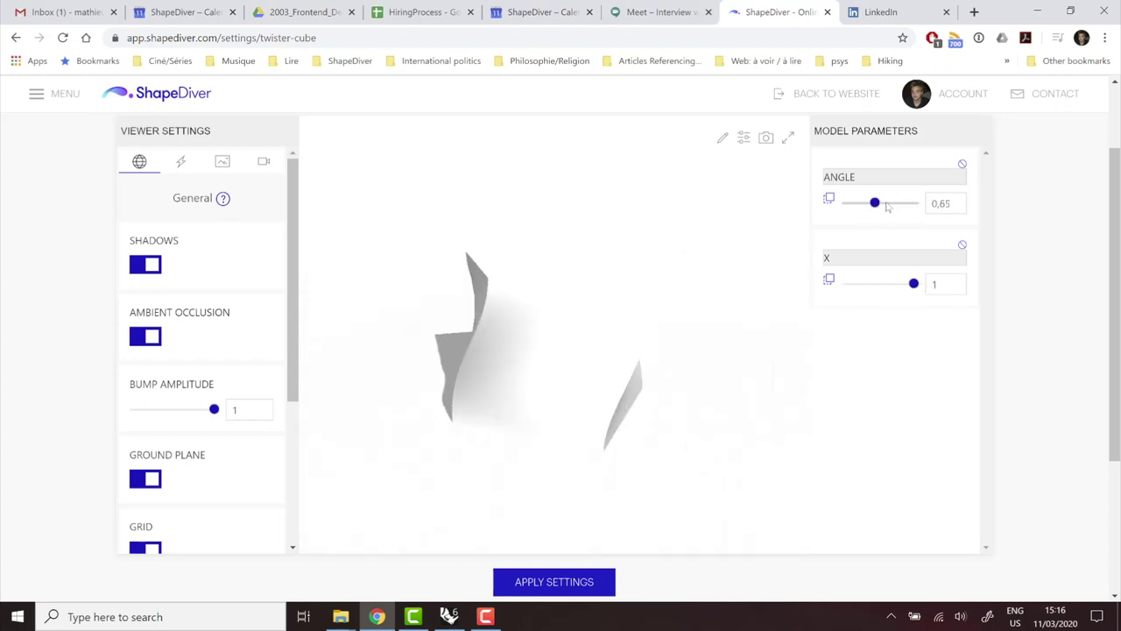
left_click_drag(870, 210, 849, 213)
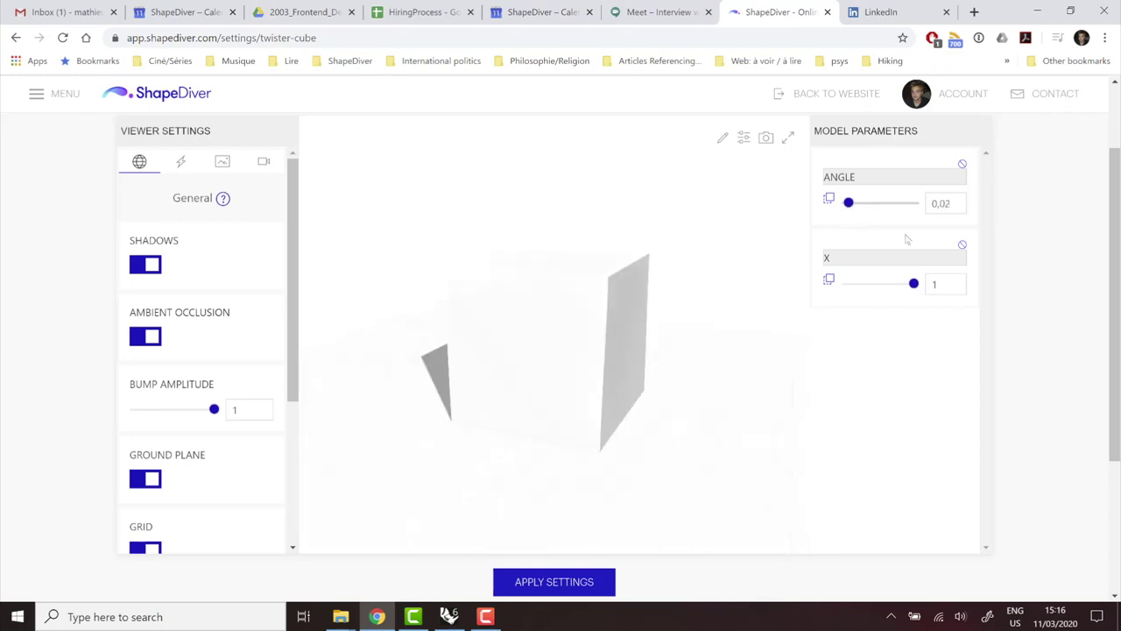
left_click_drag(898, 208, 903, 204)
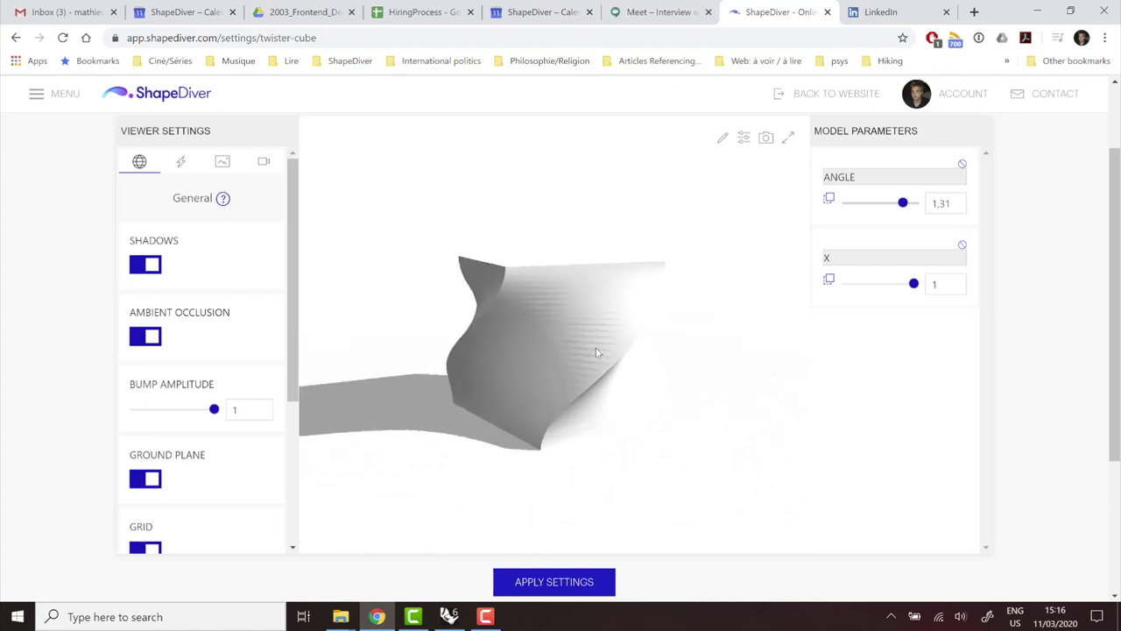
left_click_drag(570, 348, 601, 283)
left_click_drag(528, 358, 814, 345)
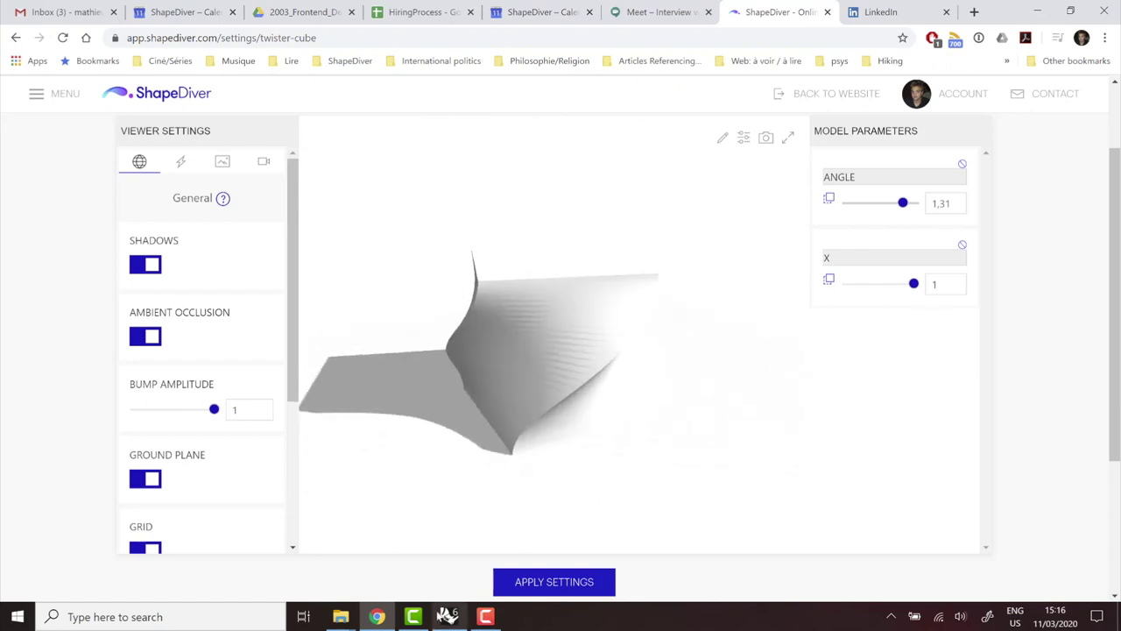
Bake the Twist component's box into Rhino and move it left of the green preview
left_click(448, 617)
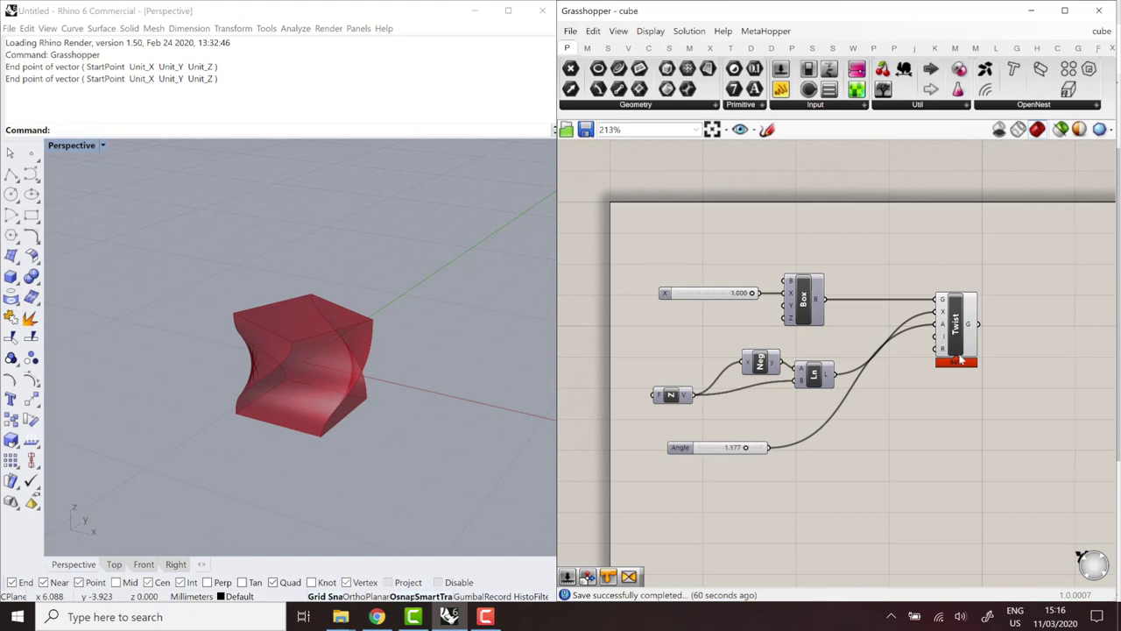
mouse_move(969, 330)
left_click(956, 331)
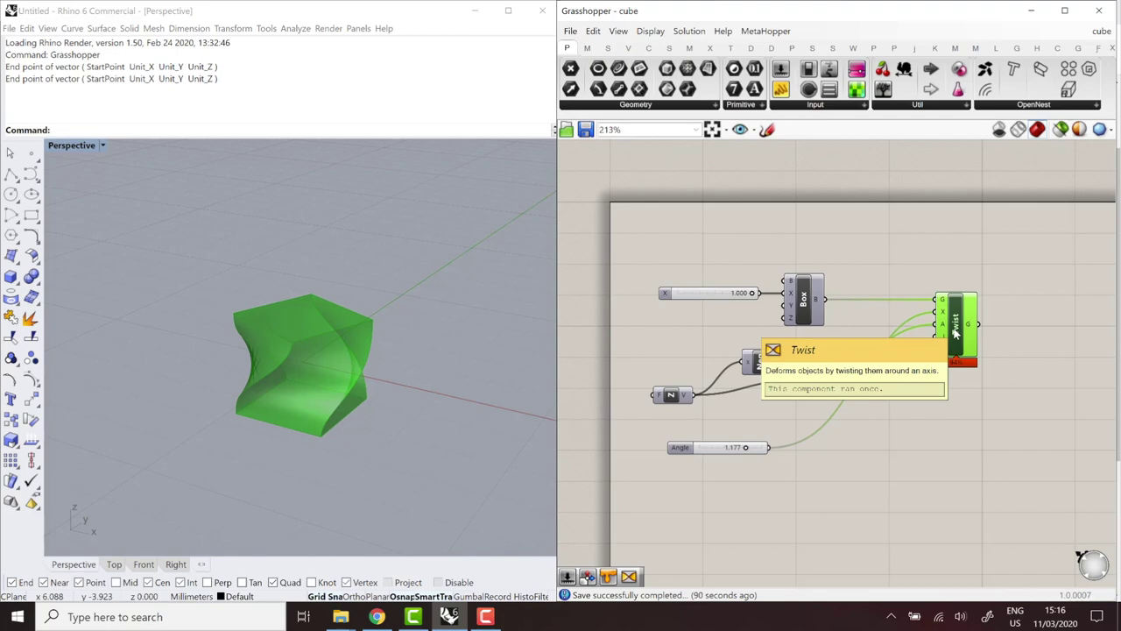
right_click(956, 331)
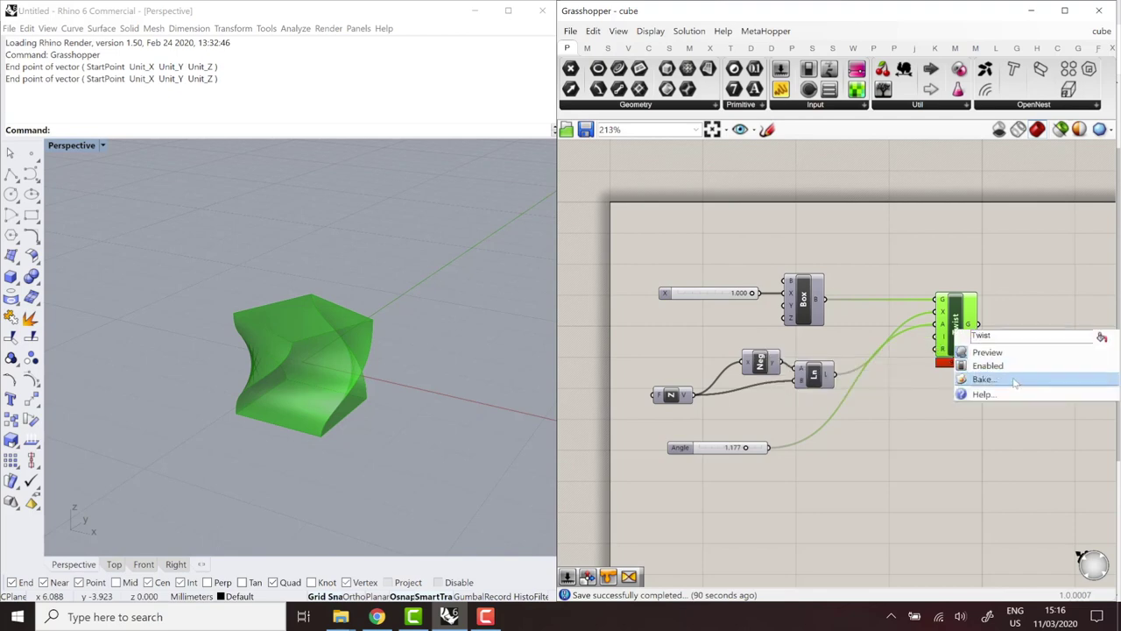
left_click(1012, 377)
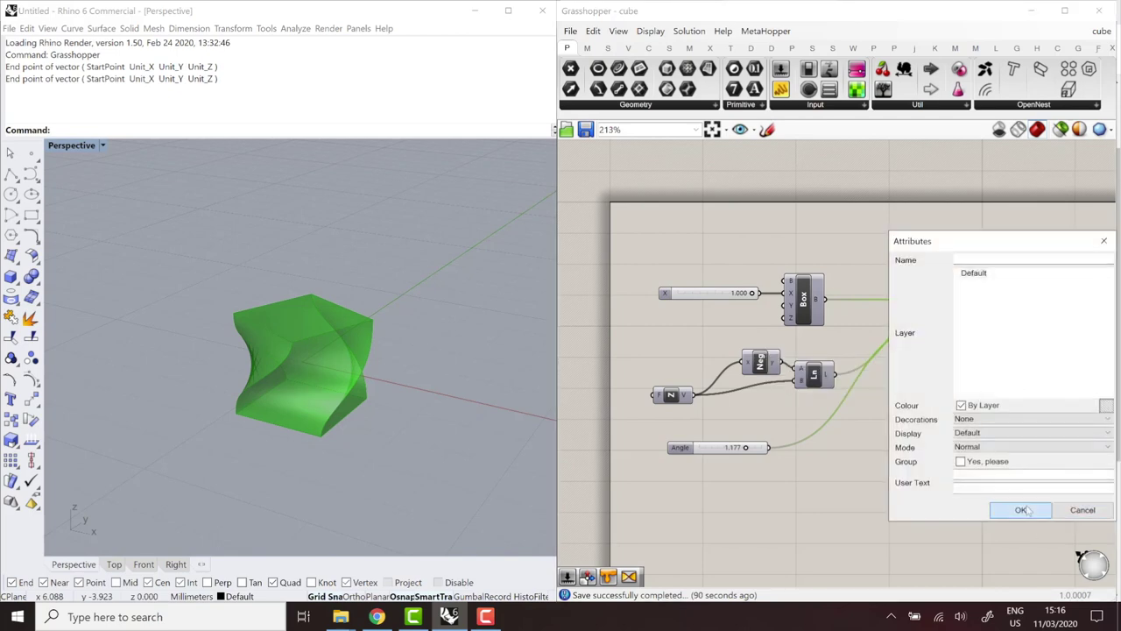
left_click(1081, 508)
scroll(379, 403, "down", 2)
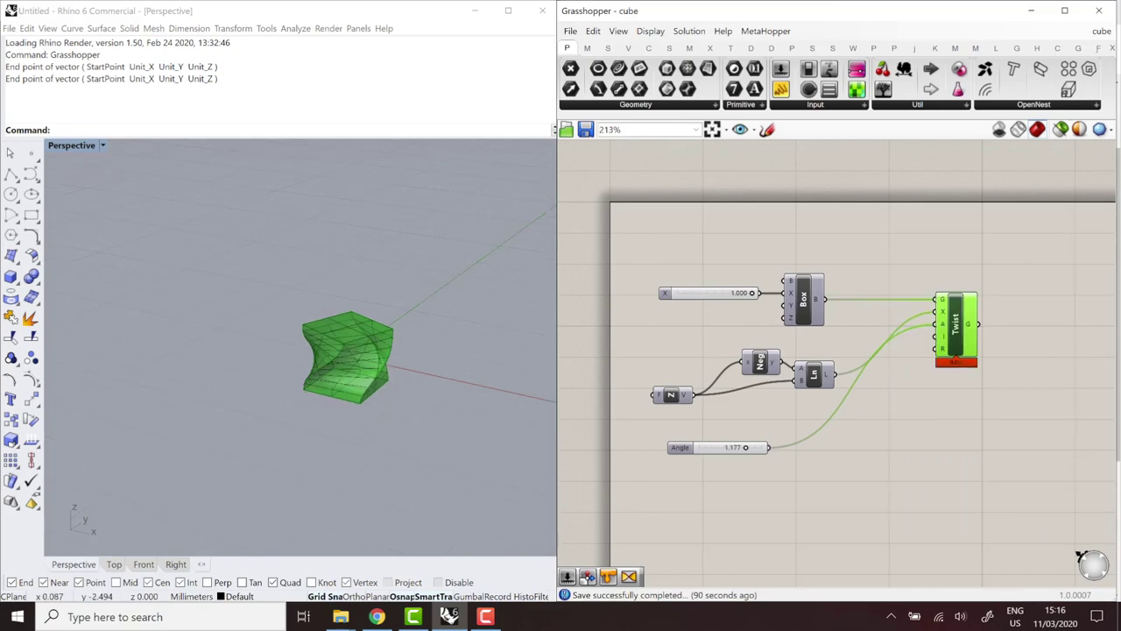
left_click_drag(368, 385, 221, 433)
left_click(416, 451)
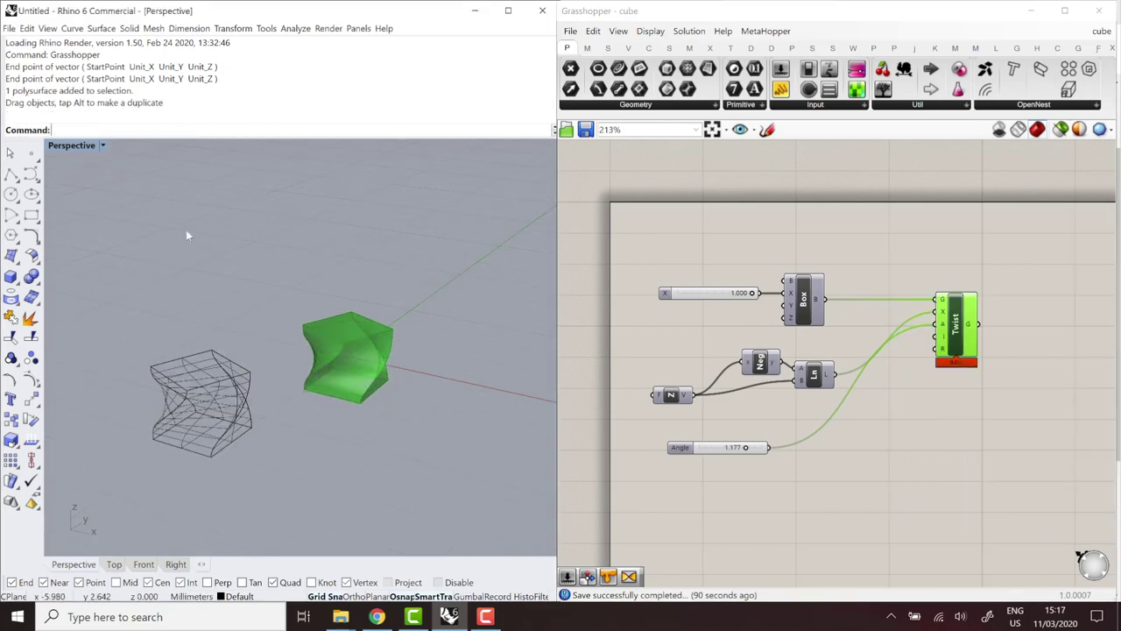
Switch the Perspective viewport to Rendered display and inspect the baked box from several sides
left_click(102, 145)
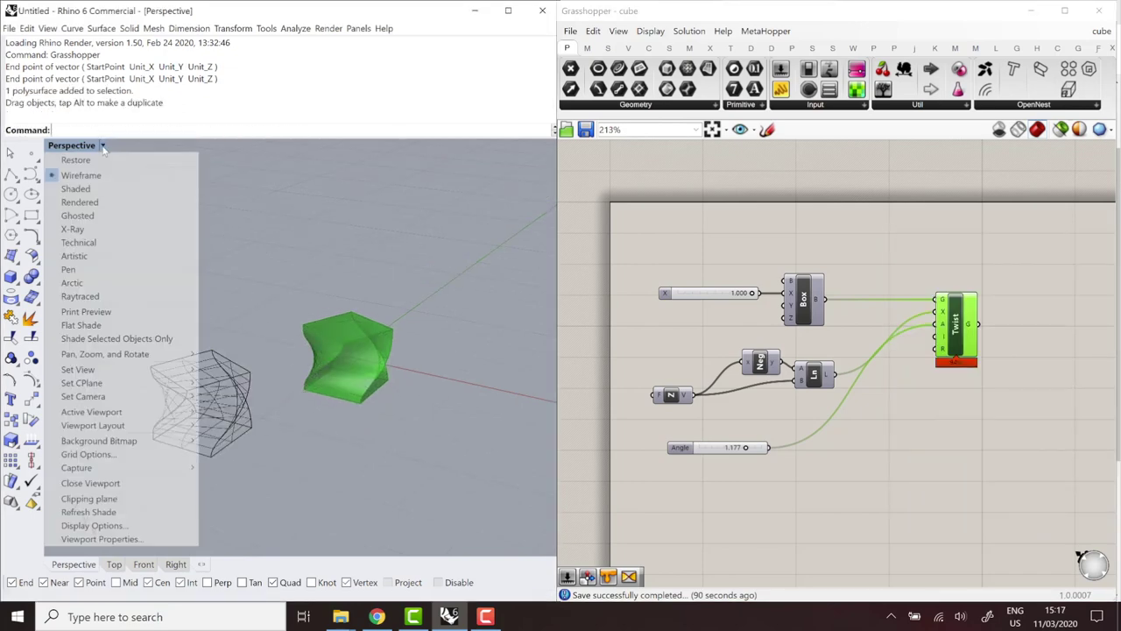
left_click(93, 204)
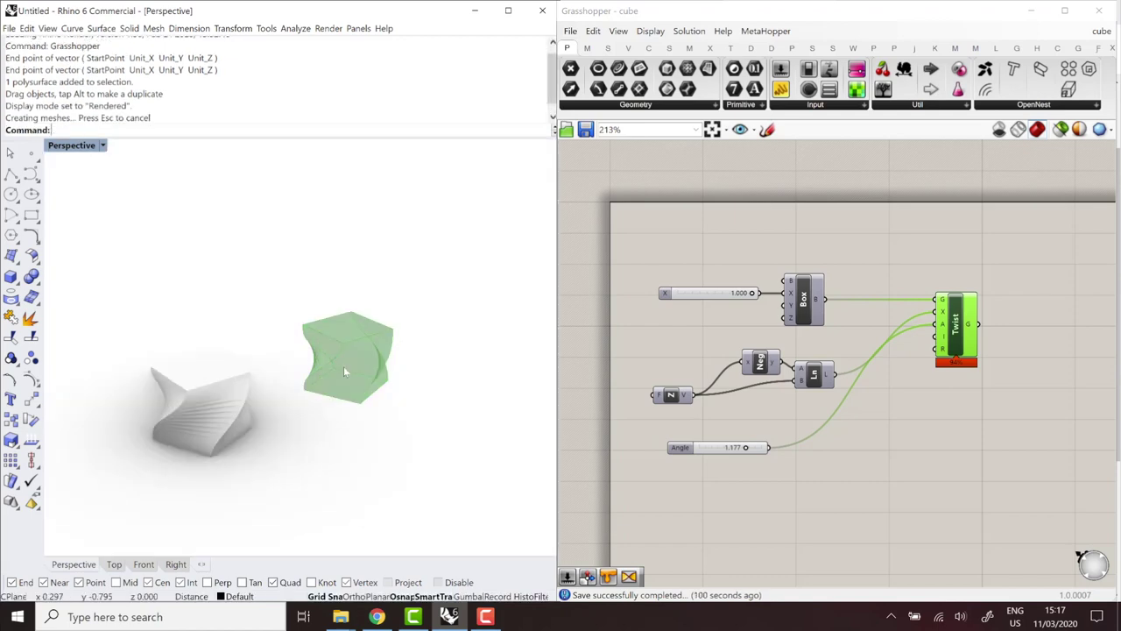
scroll(263, 422, "up", 5)
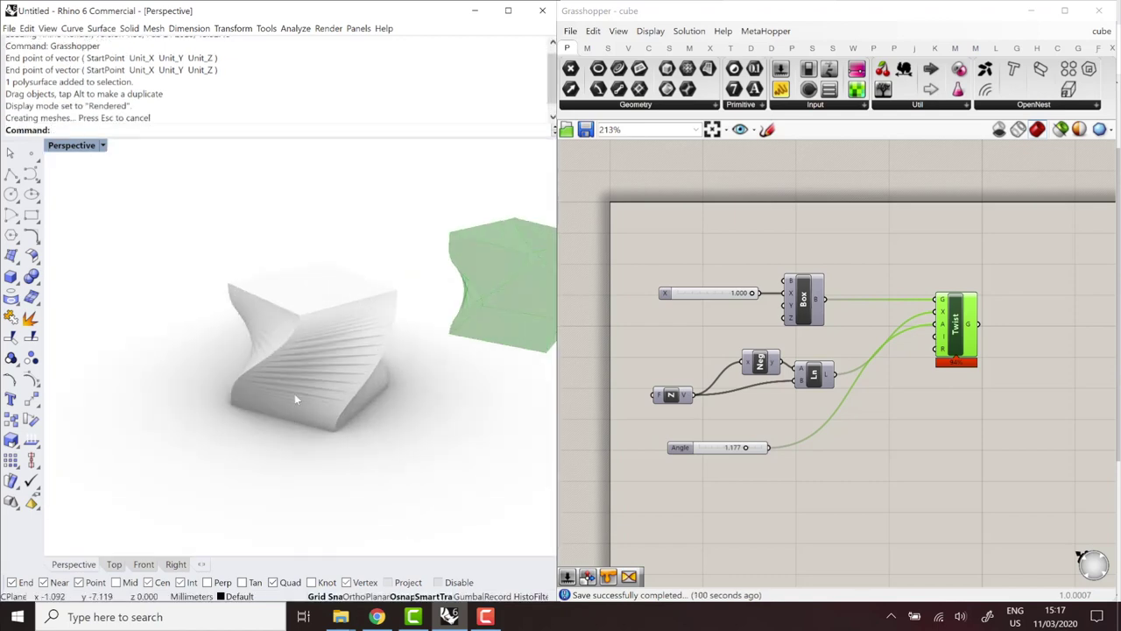
right_click_drag(305, 398, 319, 244)
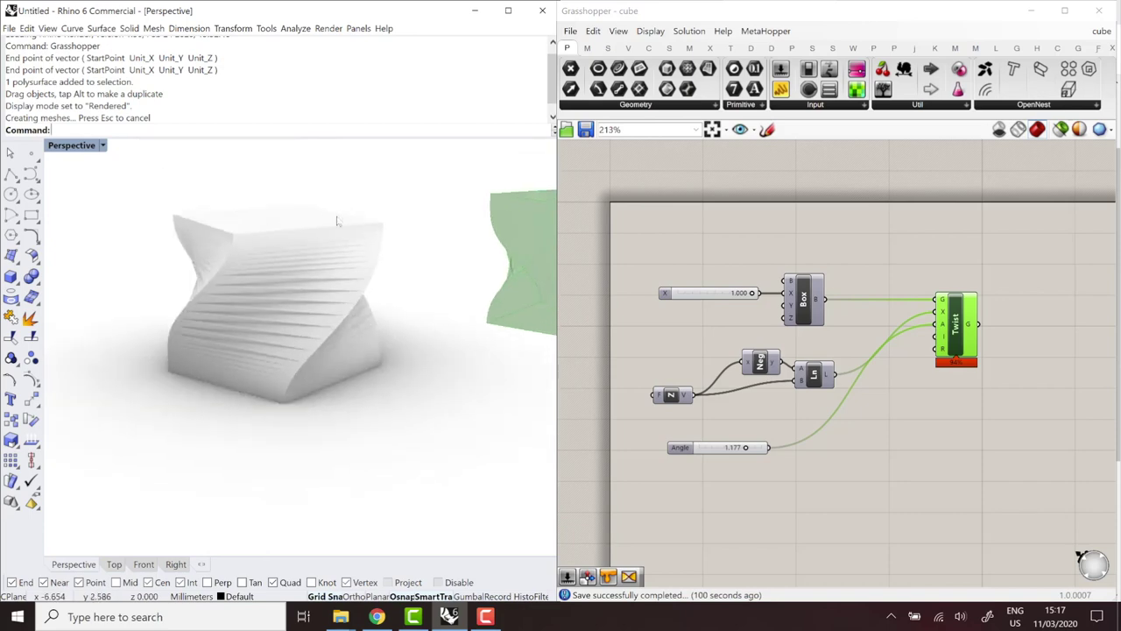
right_click_drag(268, 321, 196, 379)
scroll(278, 370, "down", 4)
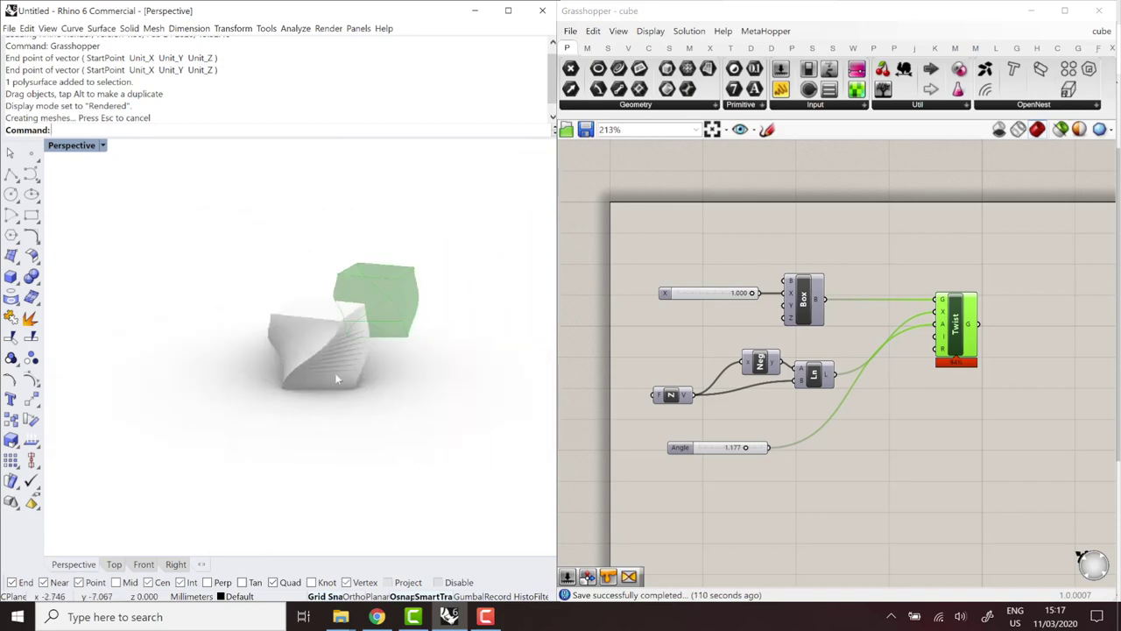
right_click_drag(334, 374, 321, 377)
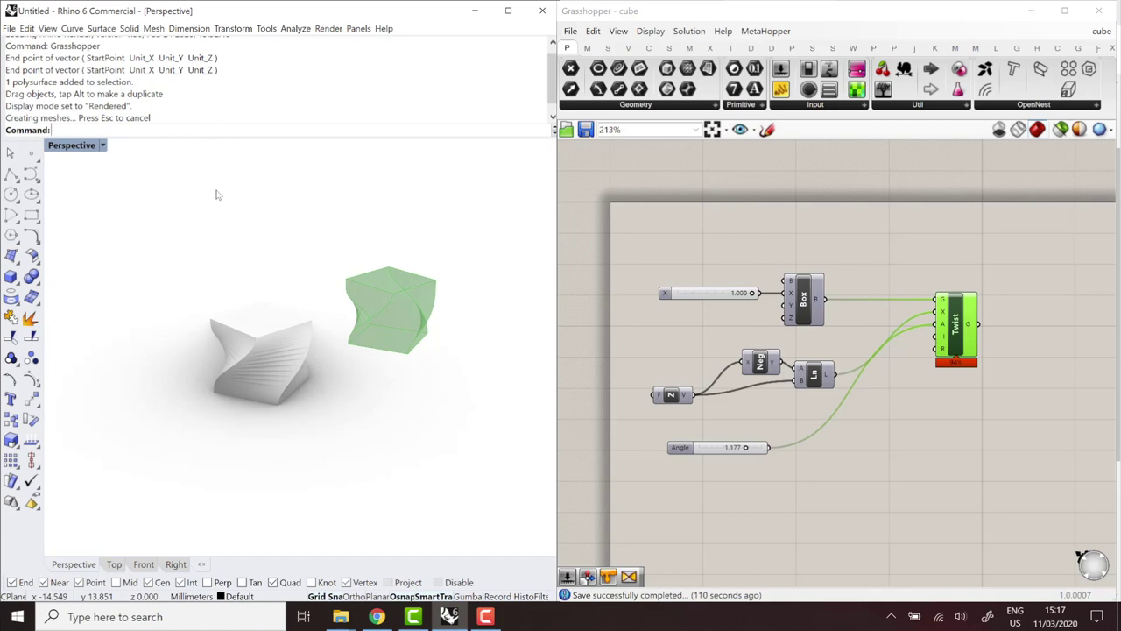
Delete the baked twisted box from Rhino
left_click(263, 354)
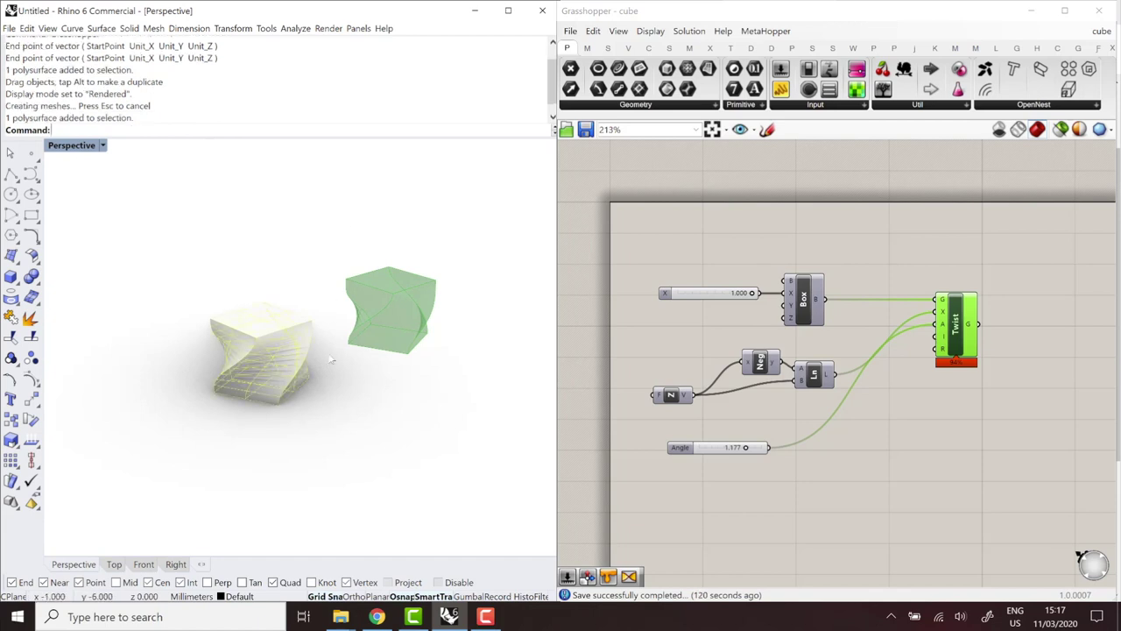
key("Delete")
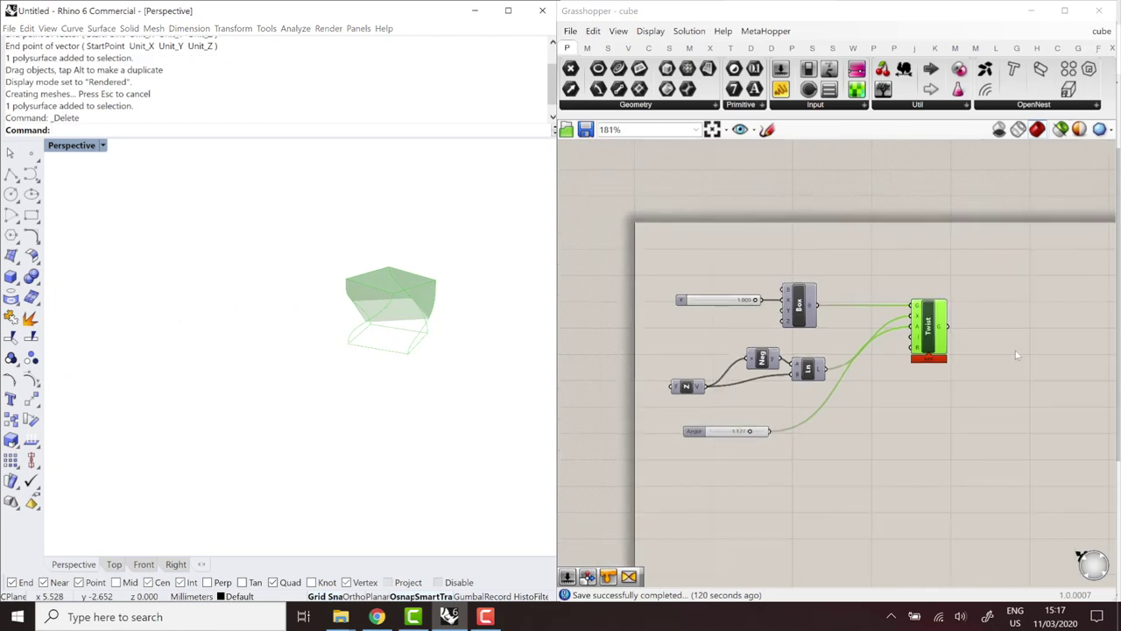
left_click(1014, 346)
scroll(958, 334, "up", 2)
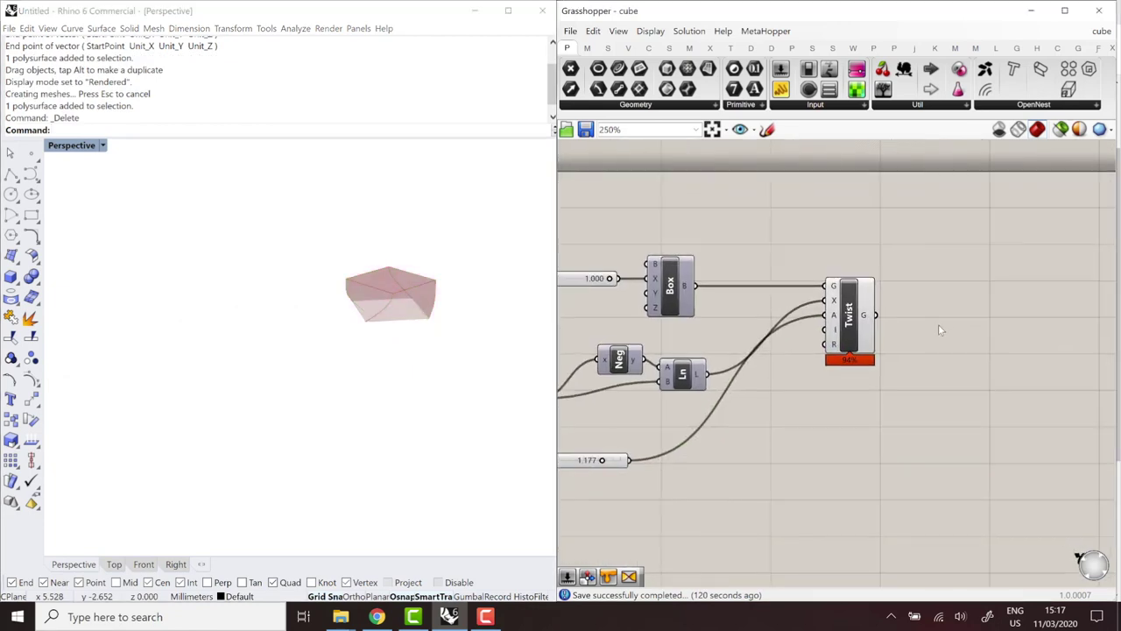
Add a Mesh component and wire the Twist output G into its B input
double_click(938, 329)
type("mesh")
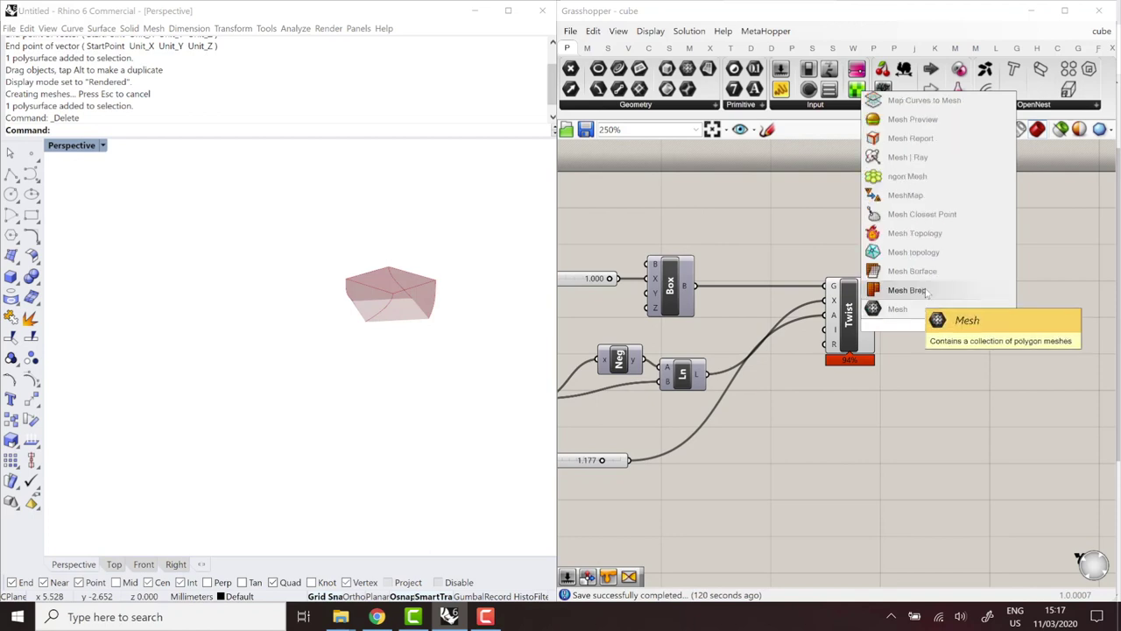
left_click(895, 310)
left_click_drag(881, 321, 961, 325)
left_click(934, 369)
right_click_drag(859, 331, 831, 345)
left_click(828, 343)
Hide the Twist component's preview and set the viewport to Wireframe
right_click(827, 343)
left_click(848, 363)
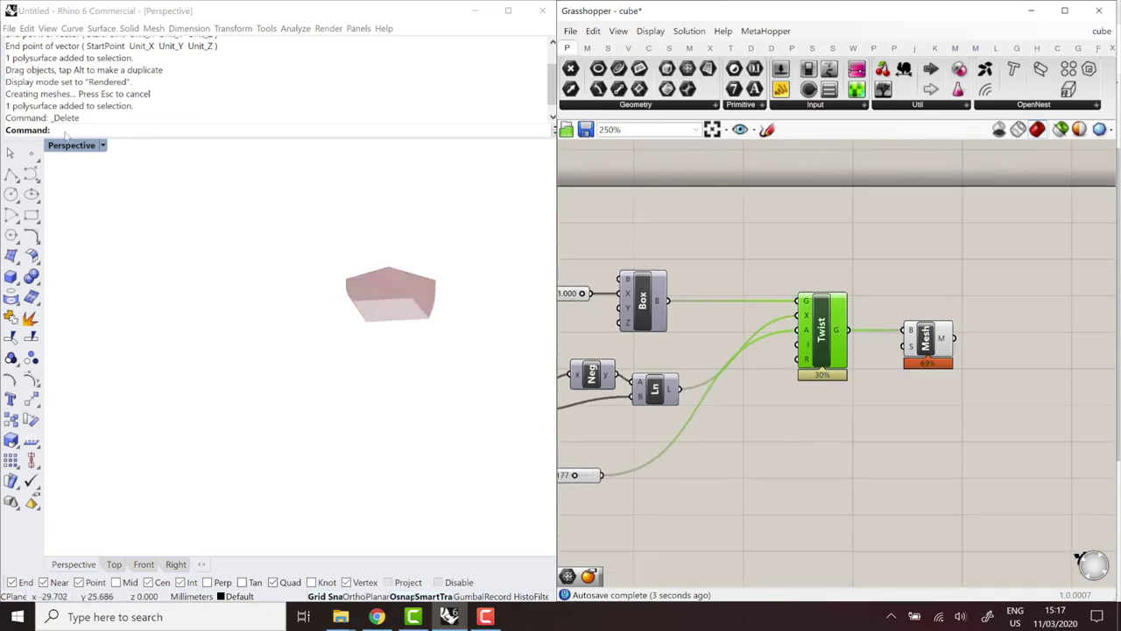
left_click(101, 145)
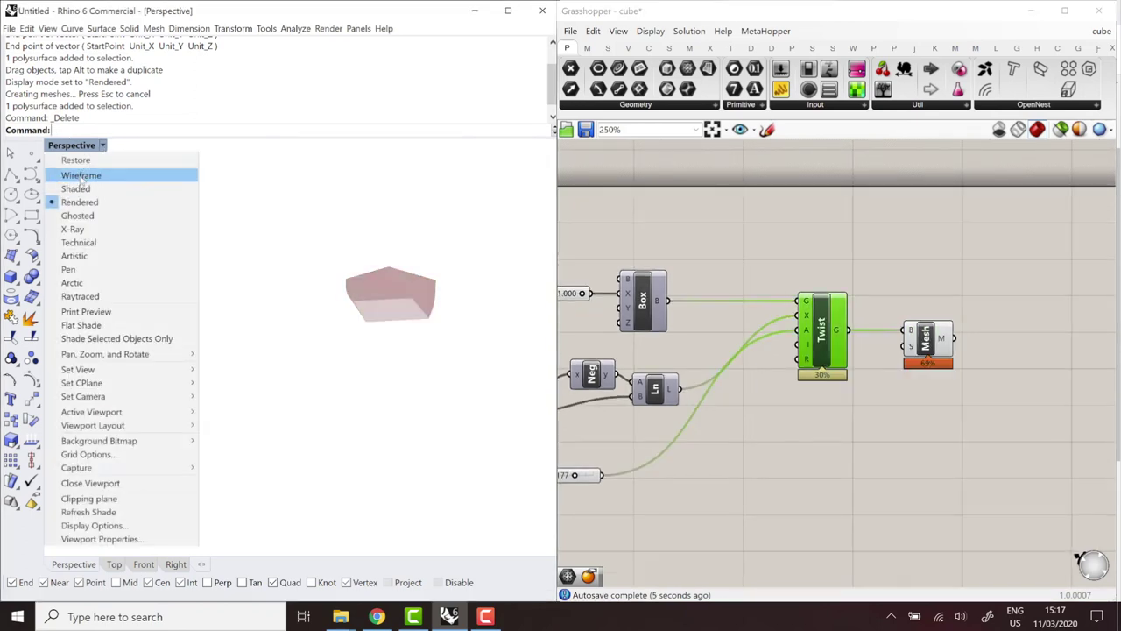
left_click(82, 178)
Bake the Mesh component's output and move the baked mesh beside the preview
left_click(928, 337)
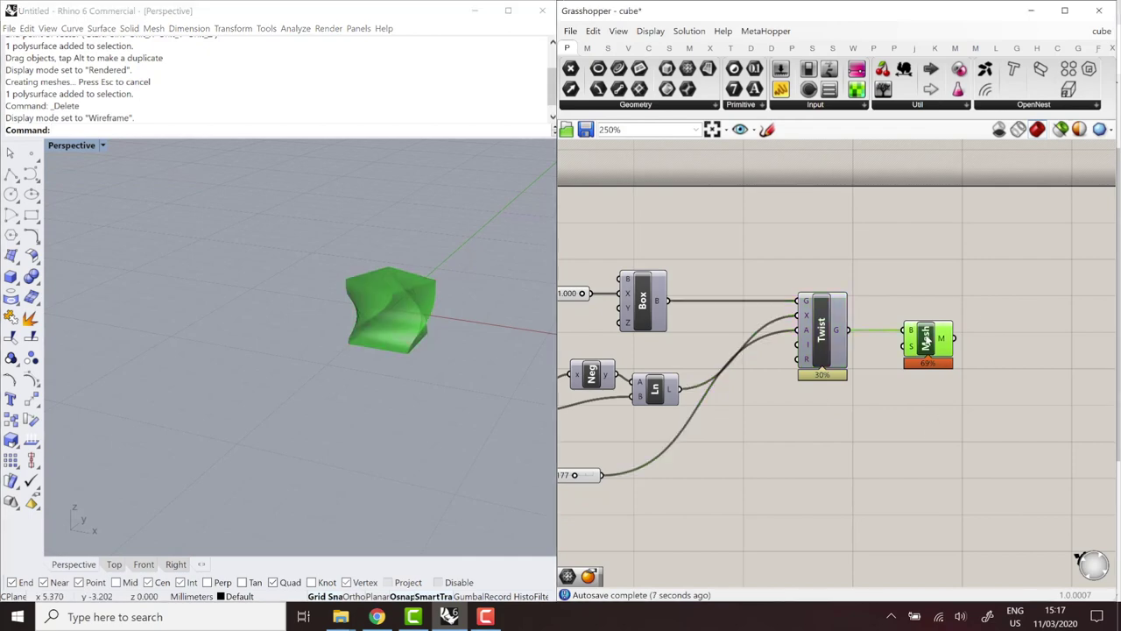
right_click(928, 339)
left_click(959, 385)
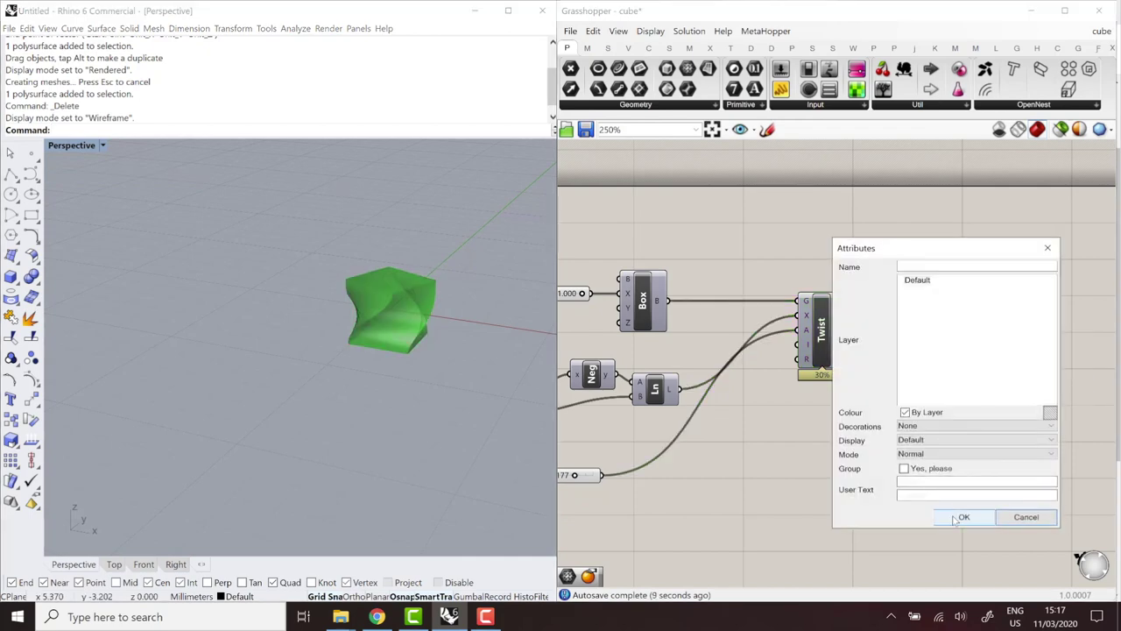
left_click(963, 516)
left_click_drag(378, 300, 351, 439)
left_click(352, 440)
Inspect the baked twisted mesh in Rendered display, then delete it
left_click(98, 145)
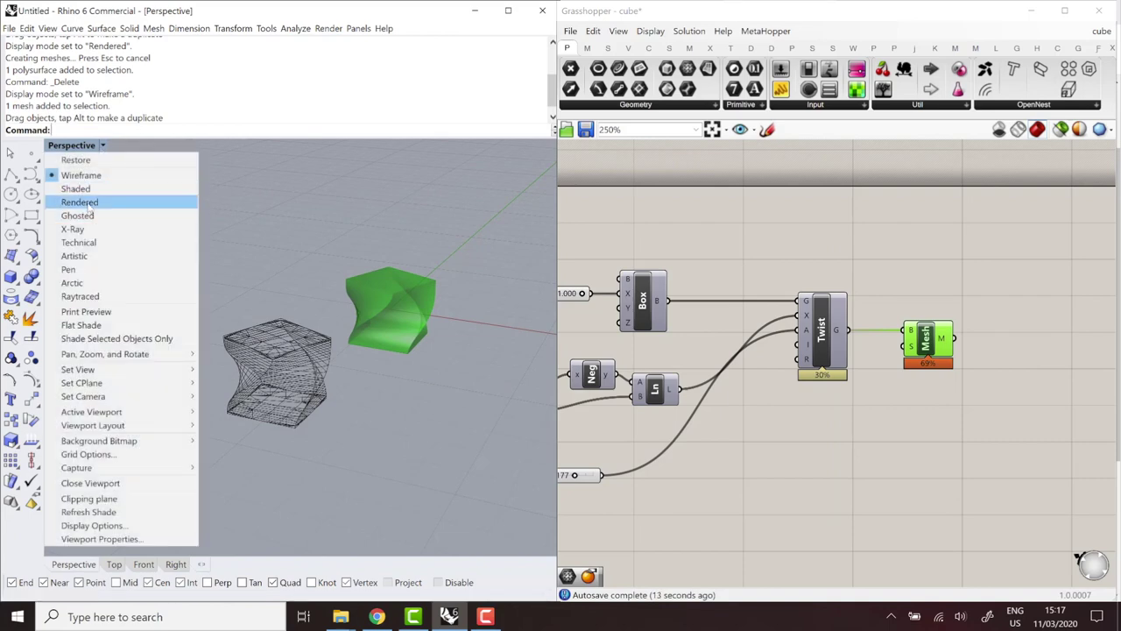
left_click(83, 202)
left_click(283, 327)
left_click(293, 410)
scroll(270, 331, "up", 6)
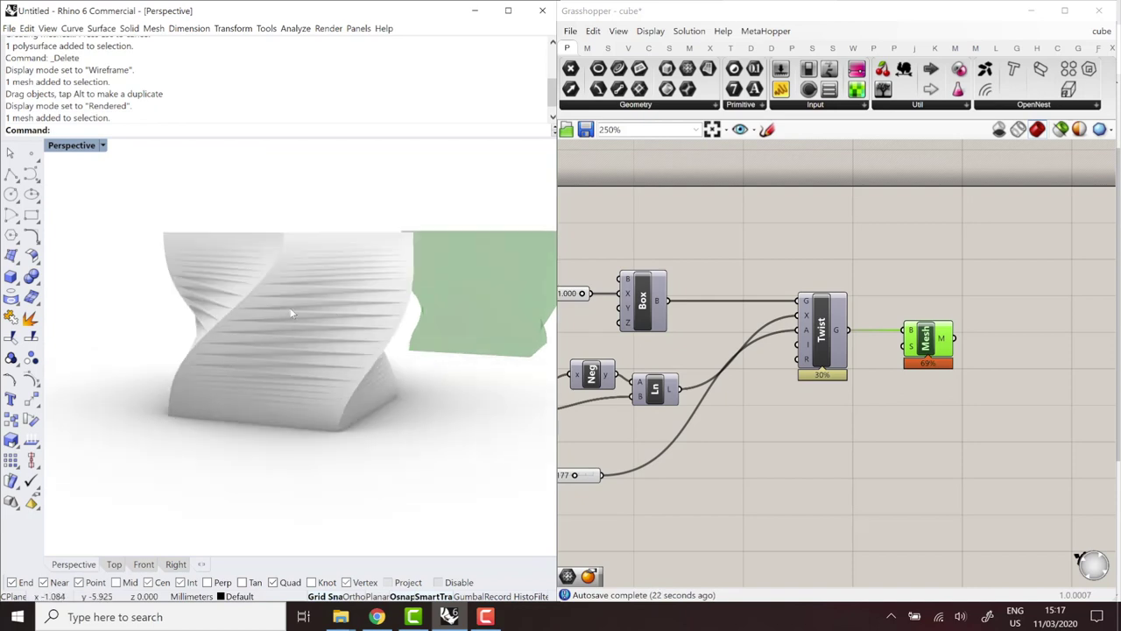
key("ctrl+alt+r")
right_click_drag(282, 338, 266, 333)
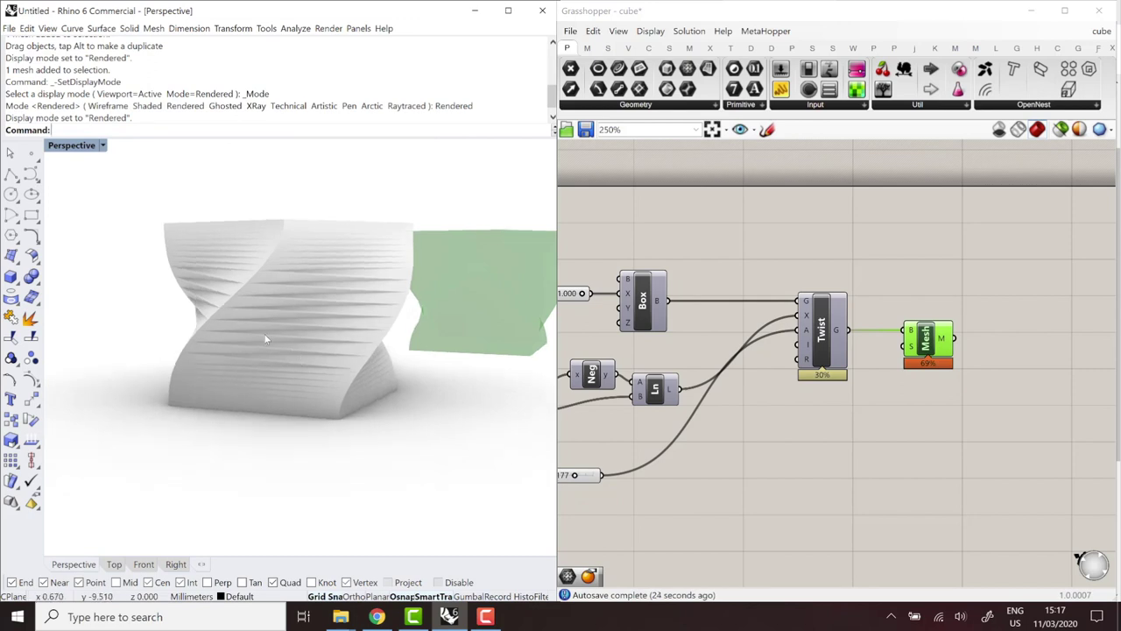
left_click(270, 334)
key("Delete")
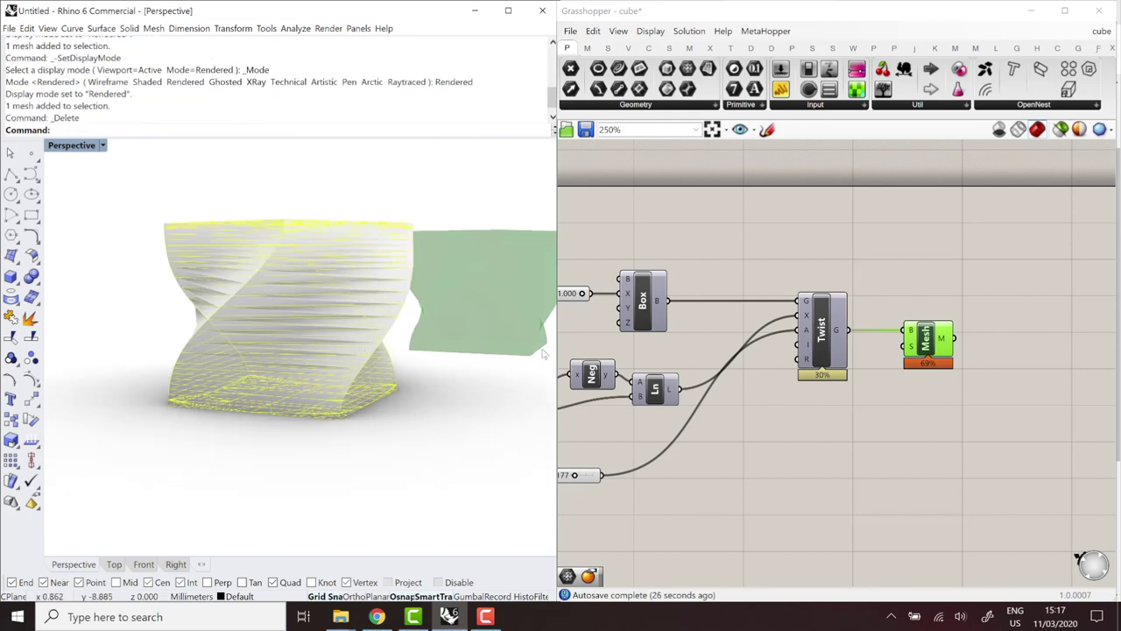
left_click_drag(927, 350, 932, 347)
Set the Mesh component's custom mesh option Aspect to 1
right_click(921, 348)
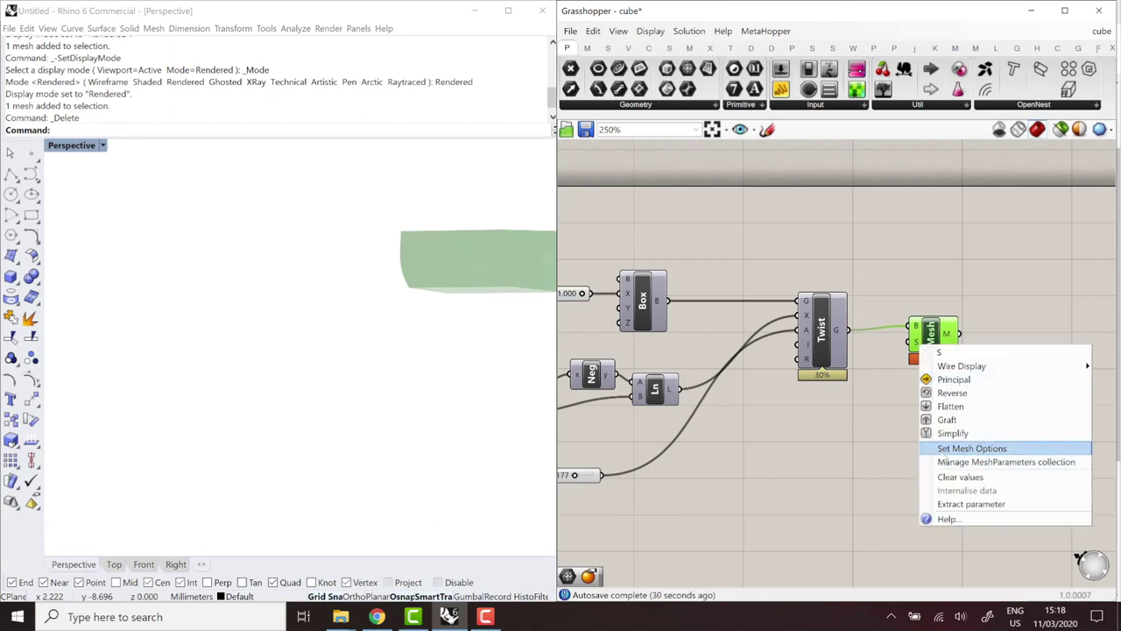
left_click(924, 446)
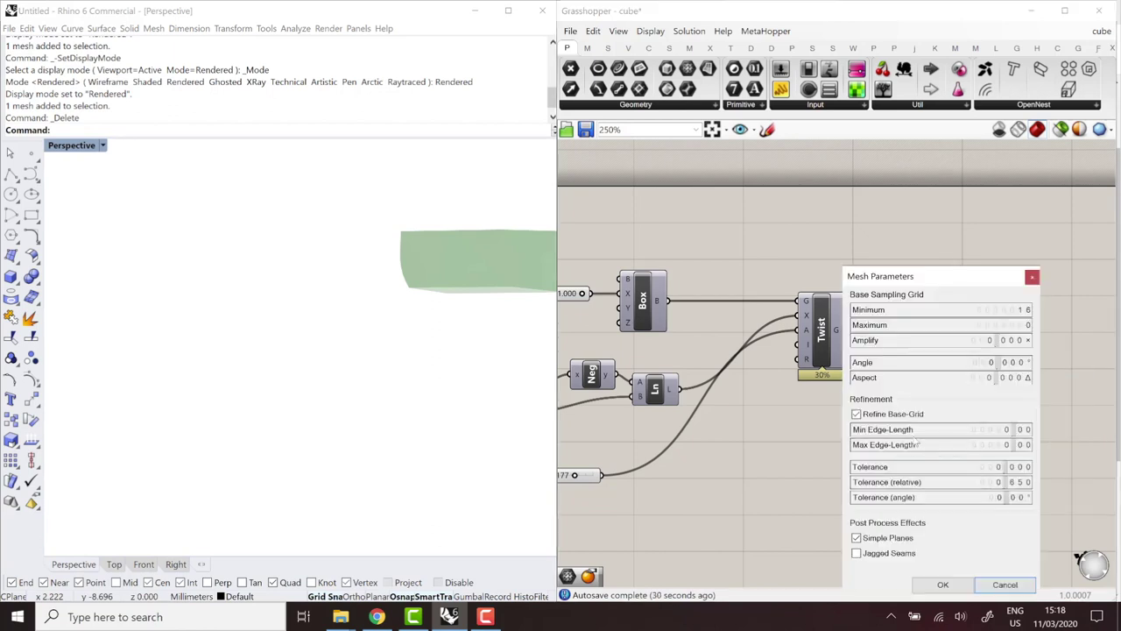
double_click(966, 379)
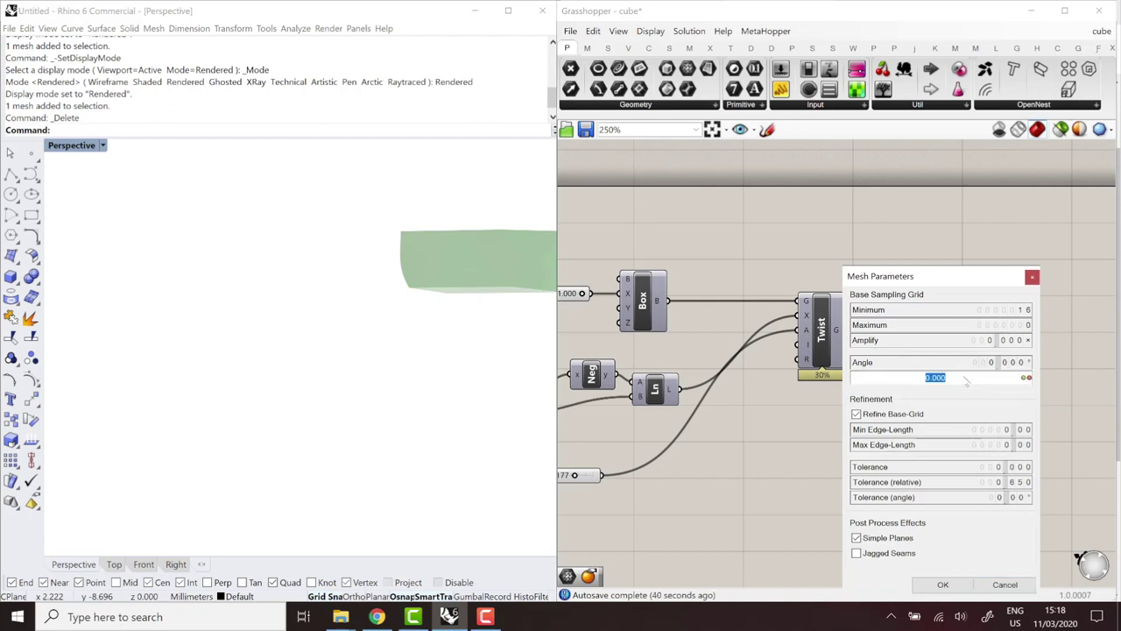
type("1")
left_click(942, 585)
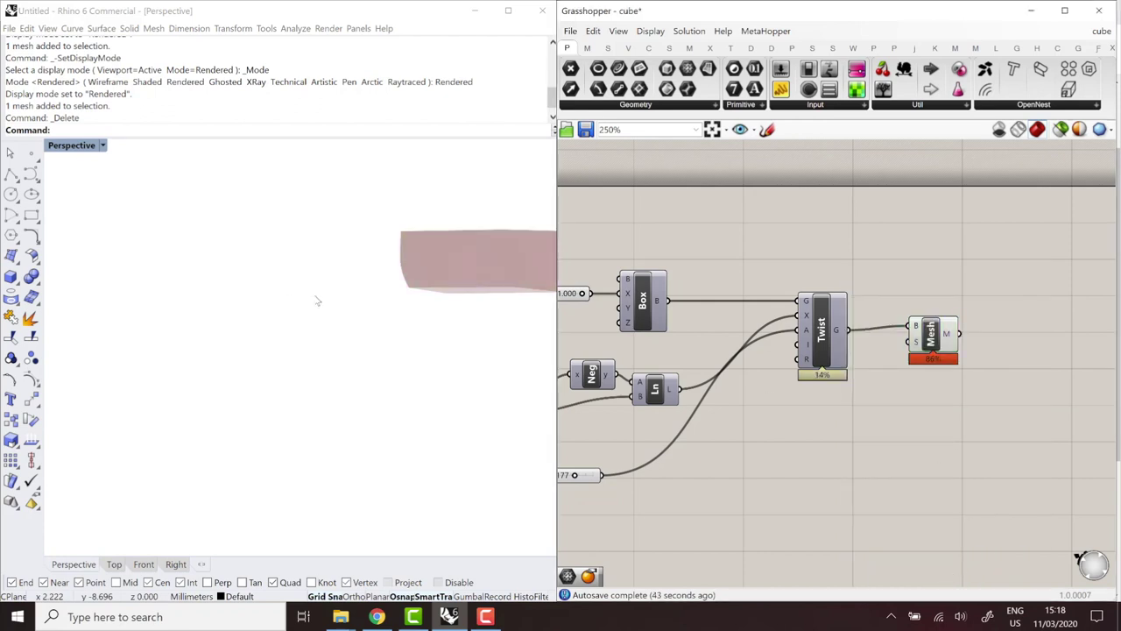
In Wireframe, bake the refined Mesh output and move it left of the preview
left_click(102, 145)
left_click(80, 175)
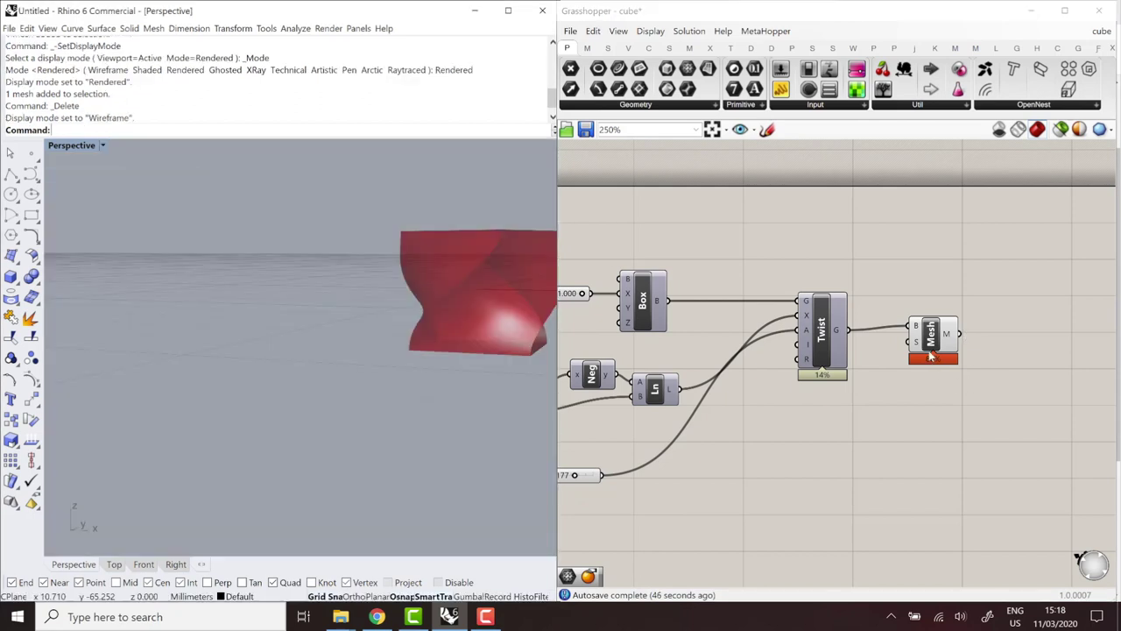
left_click(932, 338)
right_click(932, 338)
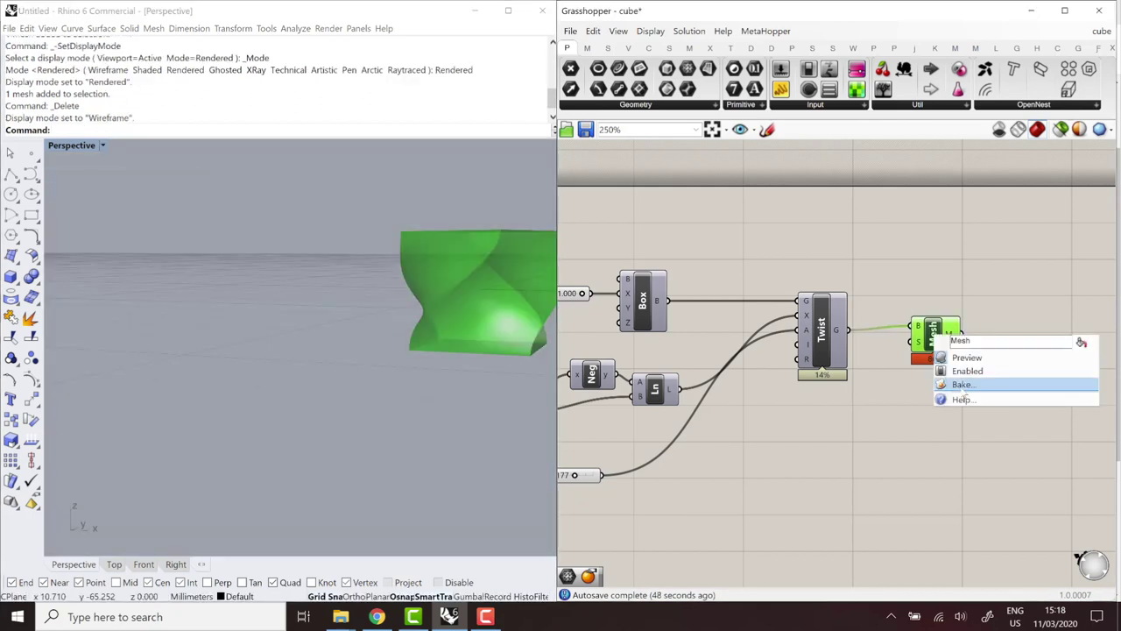
left_click(950, 383)
left_click(978, 519)
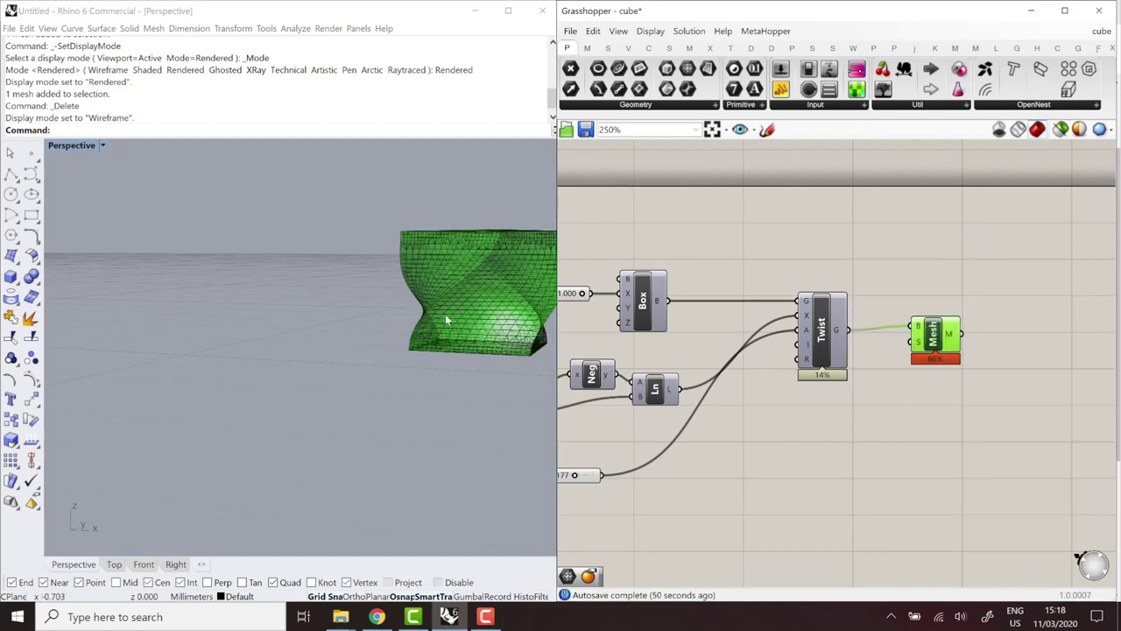
left_click_drag(411, 333, 123, 337)
Inspect the test mesh in Rendered display, delete it, and save the cube definition
left_click(102, 146)
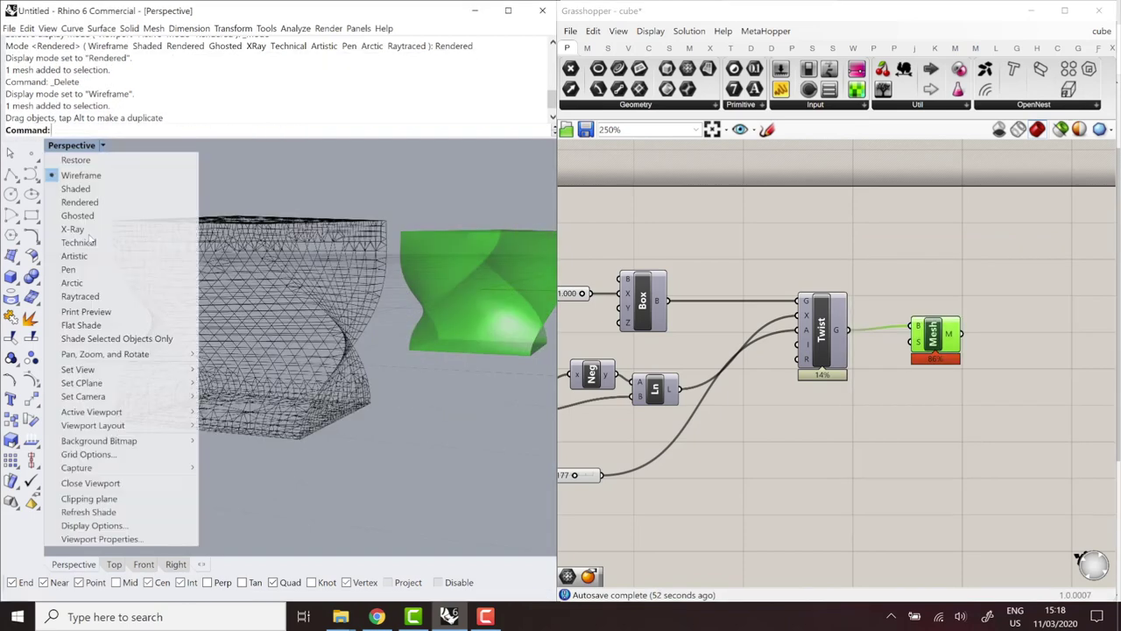
left_click(78, 202)
mouse_move(354, 370)
right_mouse_down()
mouse_move(233, 371)
mouse_move(234, 359)
right_mouse_up()
scroll(234, 359, "down", 5)
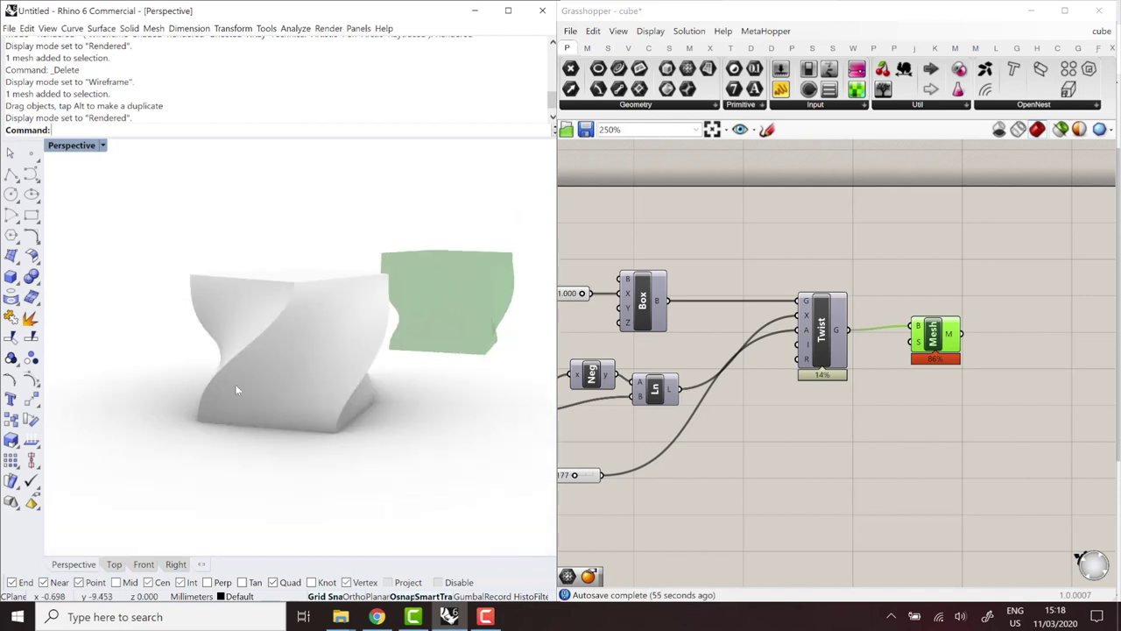
left_click(287, 366)
key("Delete")
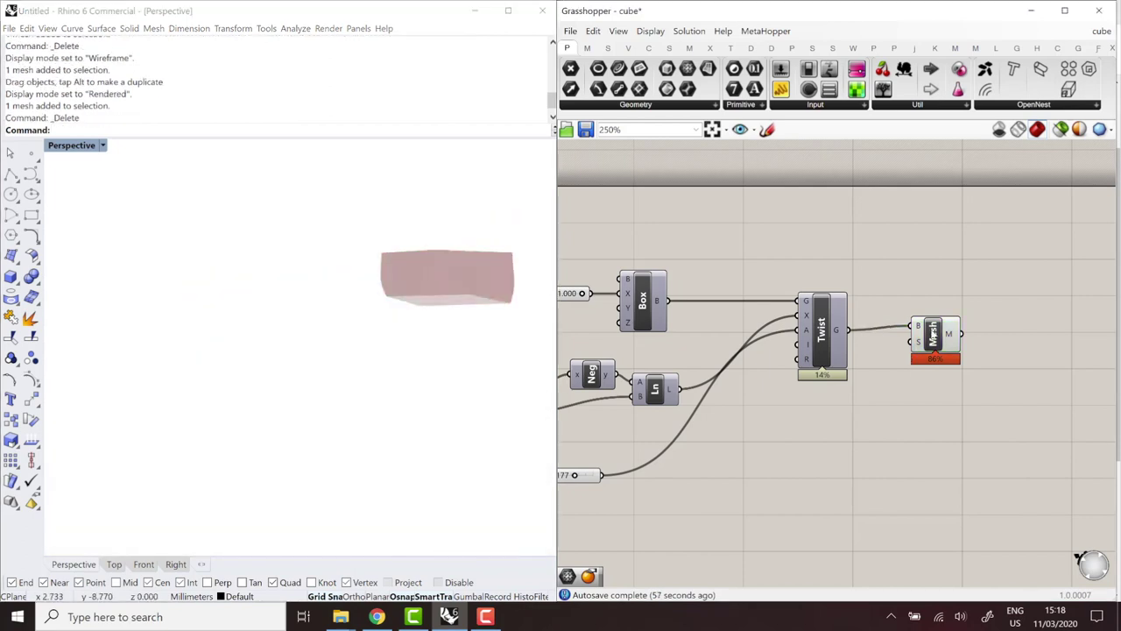
left_click(571, 31)
left_click(613, 97)
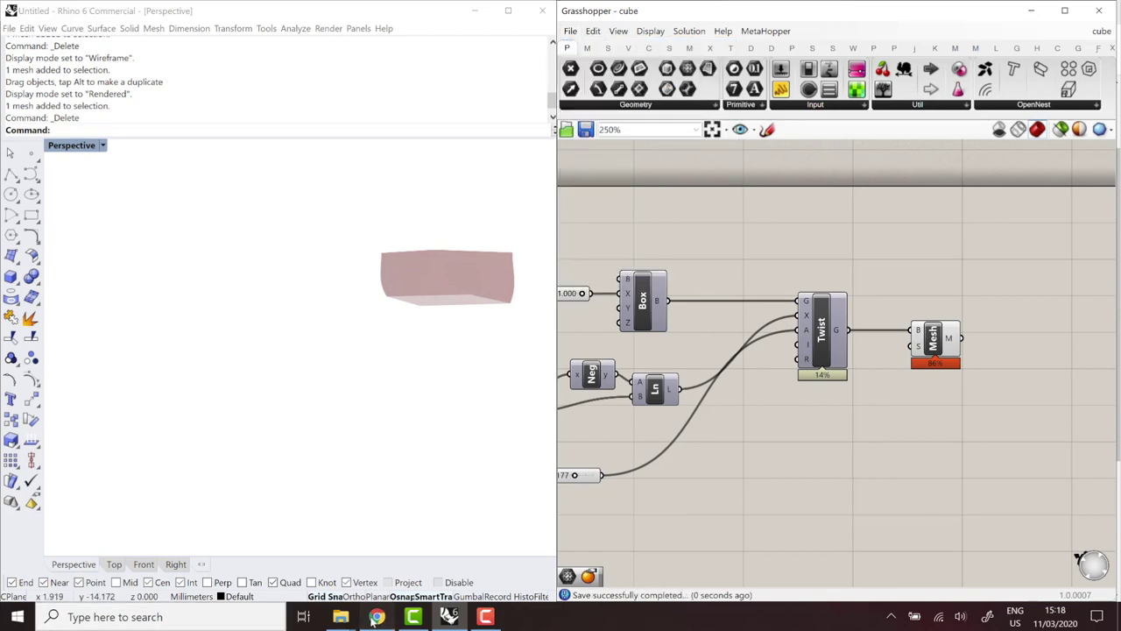
Upload the cube.gh definition as a new ShapeDiver model
left_click(376, 616)
mouse_move(930, 98)
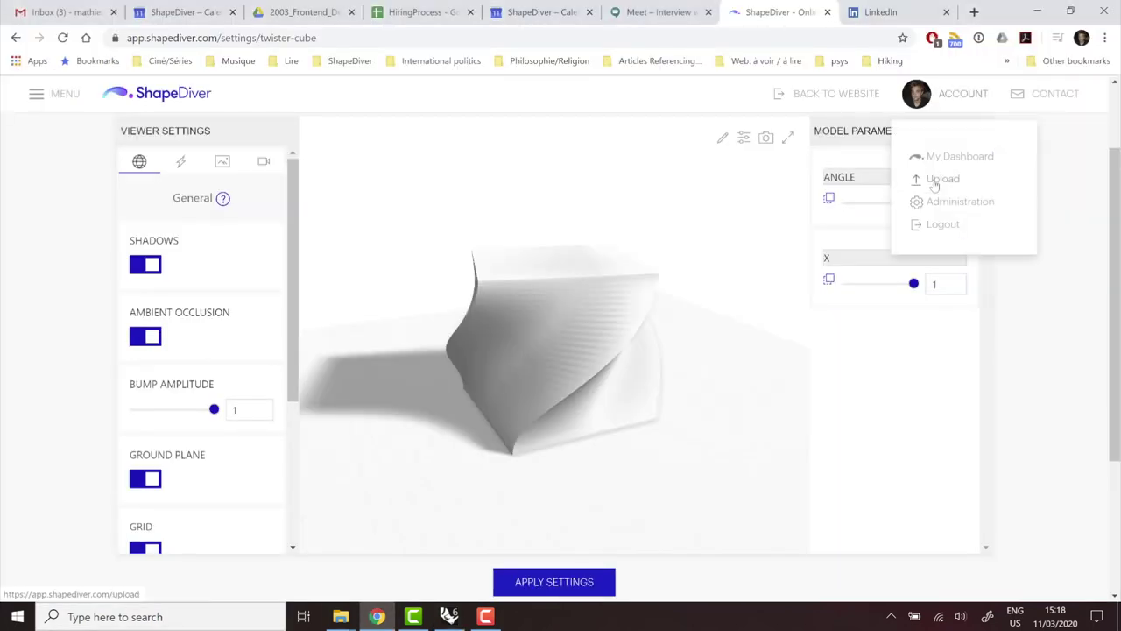
left_click(935, 181)
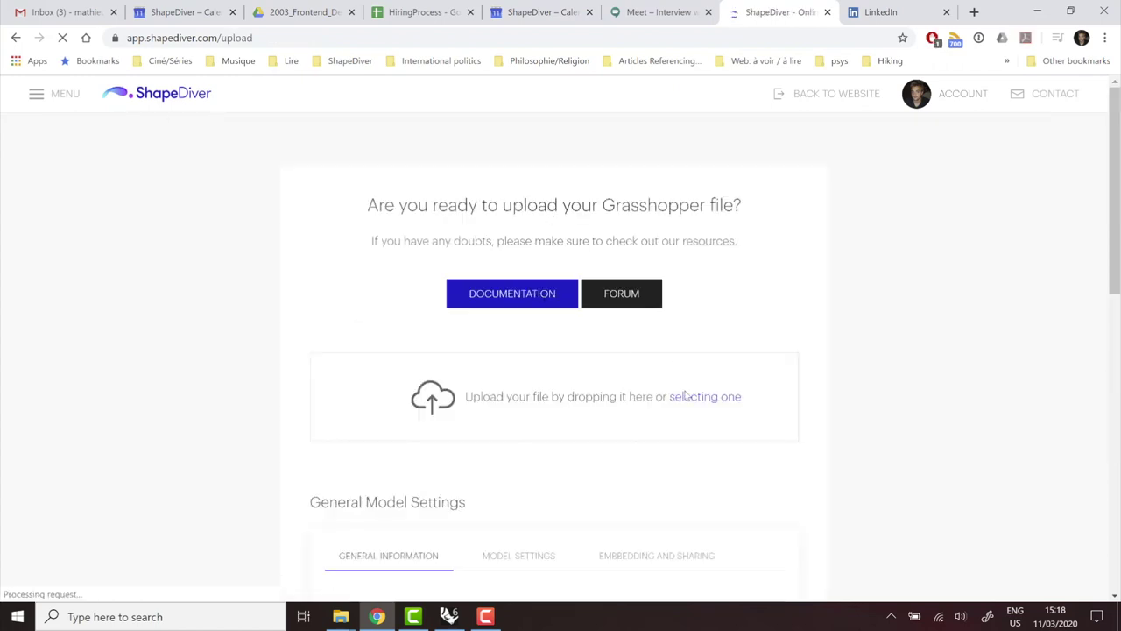
left_click(687, 396)
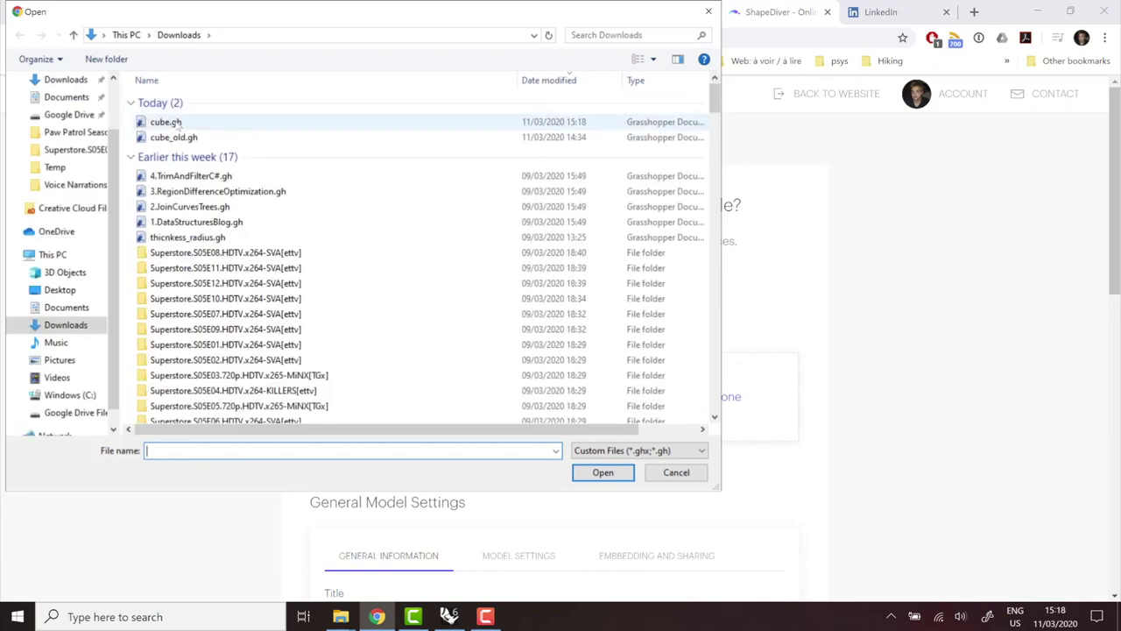
double_click(166, 123)
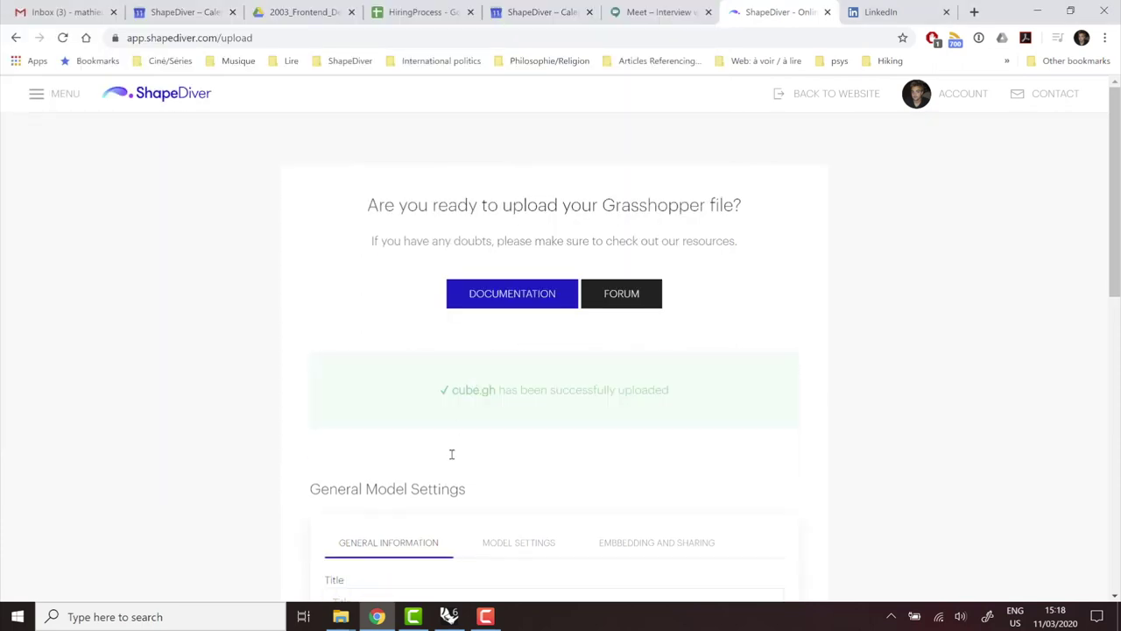
Title the model 'Twisted Cube 2' and publish it privately
scroll(452, 454, "down", 2)
left_click(455, 450)
type("Twisted Cube")
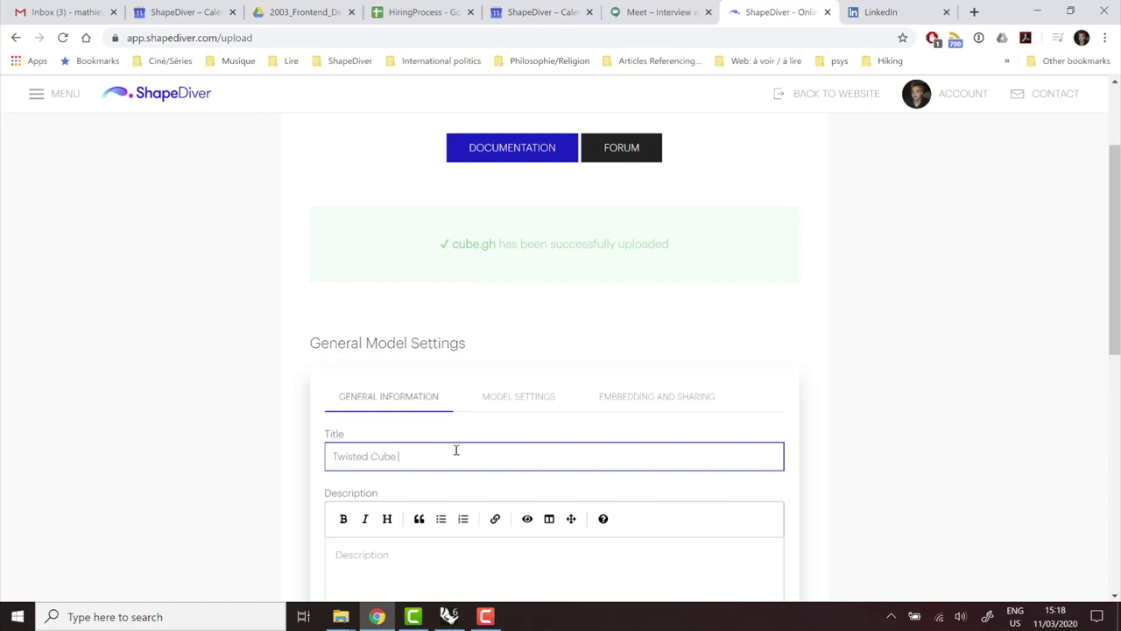
type(" 2")
scroll(759, 453, "down", 5)
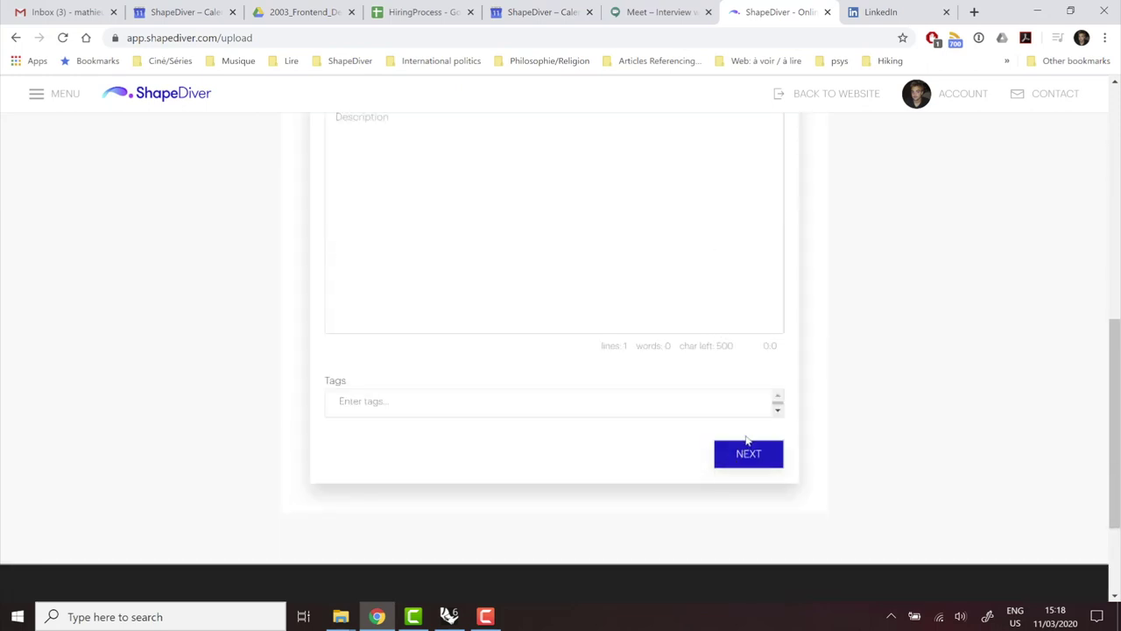
left_click(744, 451)
left_click(741, 302)
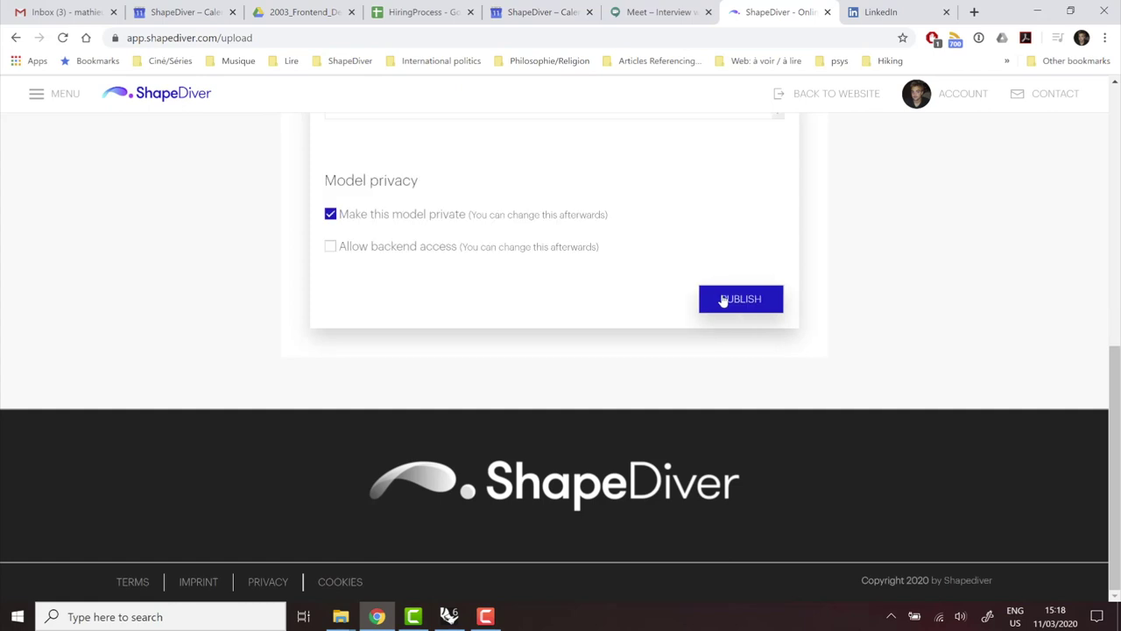
left_click(751, 305)
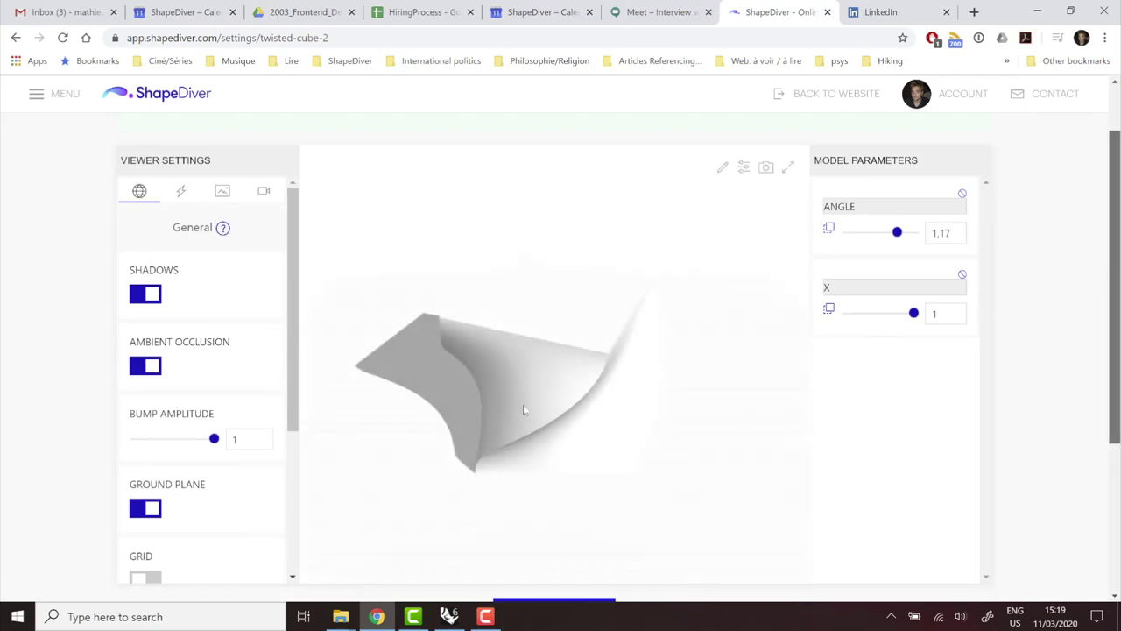
Orbit the twisted-cube-2 model in the ShapeDiver viewer to inspect the meshed cube
mouse_move(526, 401)
left_mouse_down()
mouse_move(615, 365)
mouse_move(408, 333)
mouse_move(525, 356)
mouse_move(342, 304)
mouse_move(725, 359)
mouse_move(348, 390)
mouse_move(590, 388)
mouse_move(525, 380)
left_mouse_up()
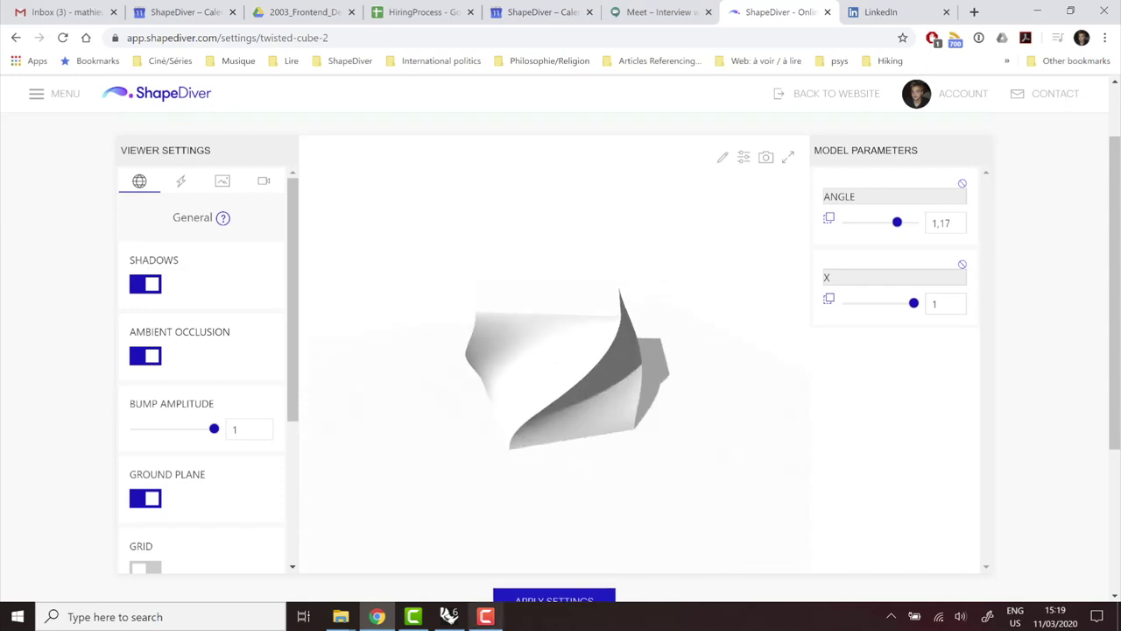
Bring Rhino back and set the Perspective viewport to Wireframe to show the Mesh component's twisted cube
left_click(448, 616)
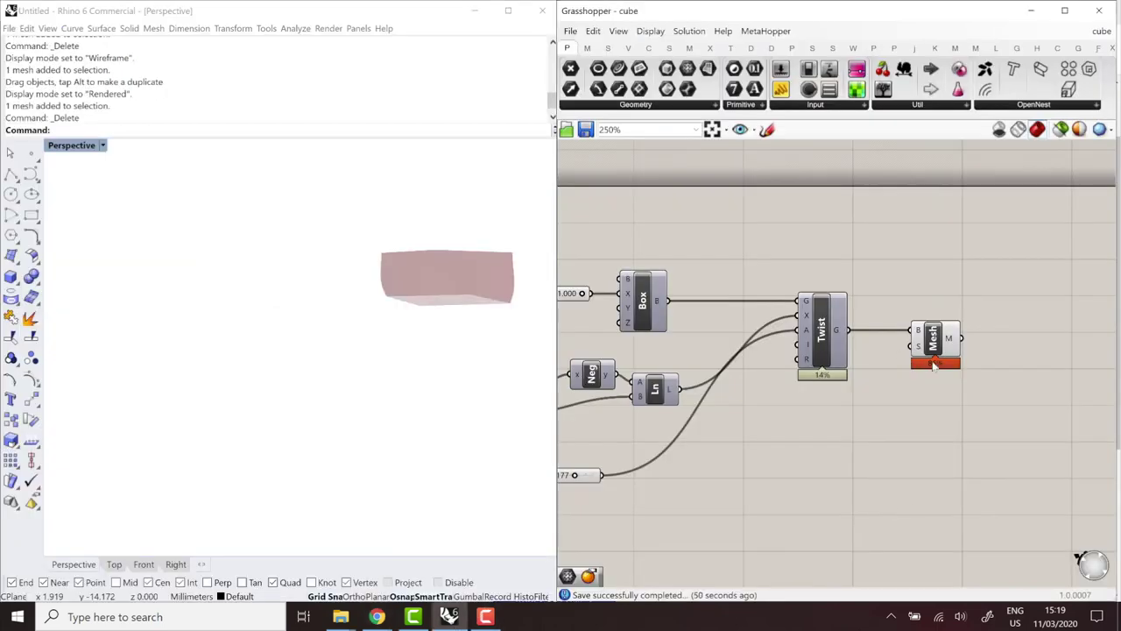
left_click_drag(943, 364, 947, 363)
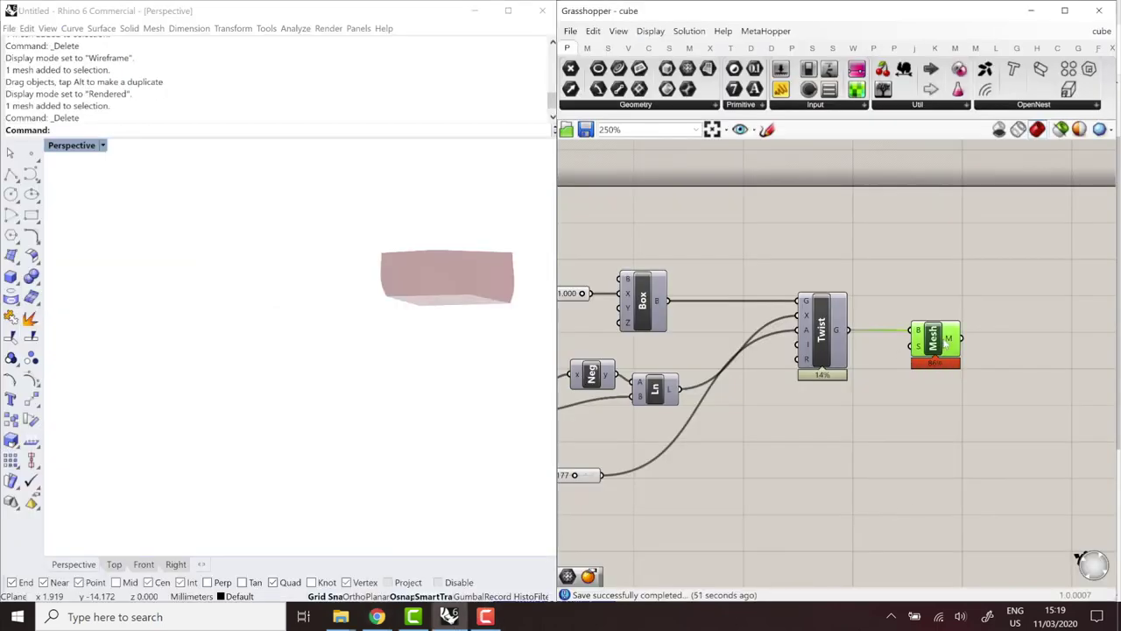
left_click(907, 442)
left_click(96, 147)
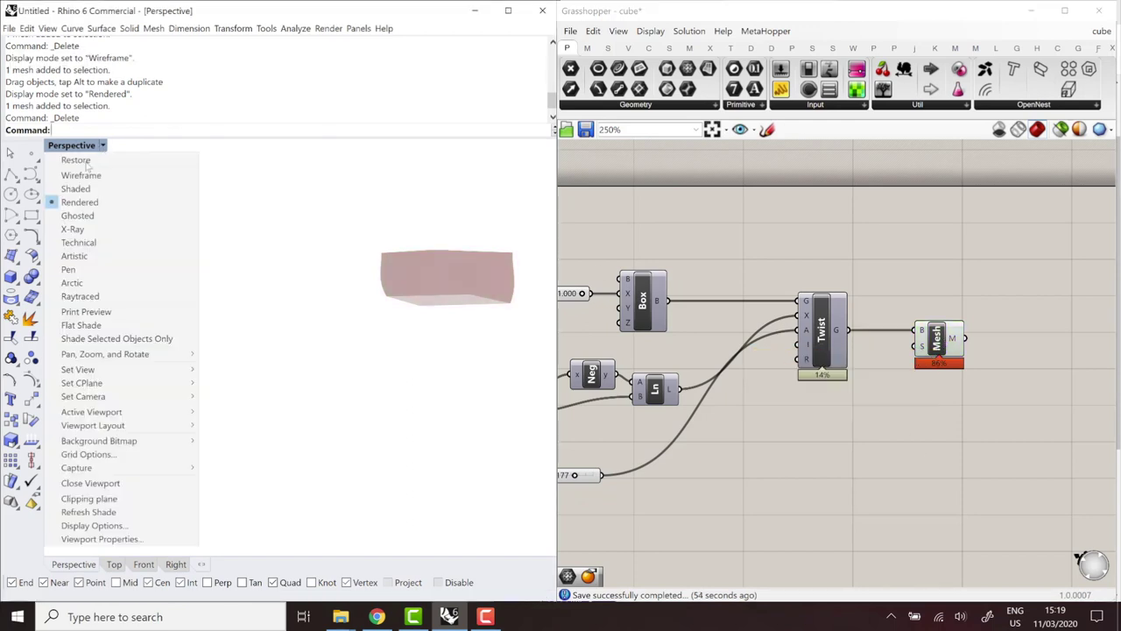
left_click(80, 175)
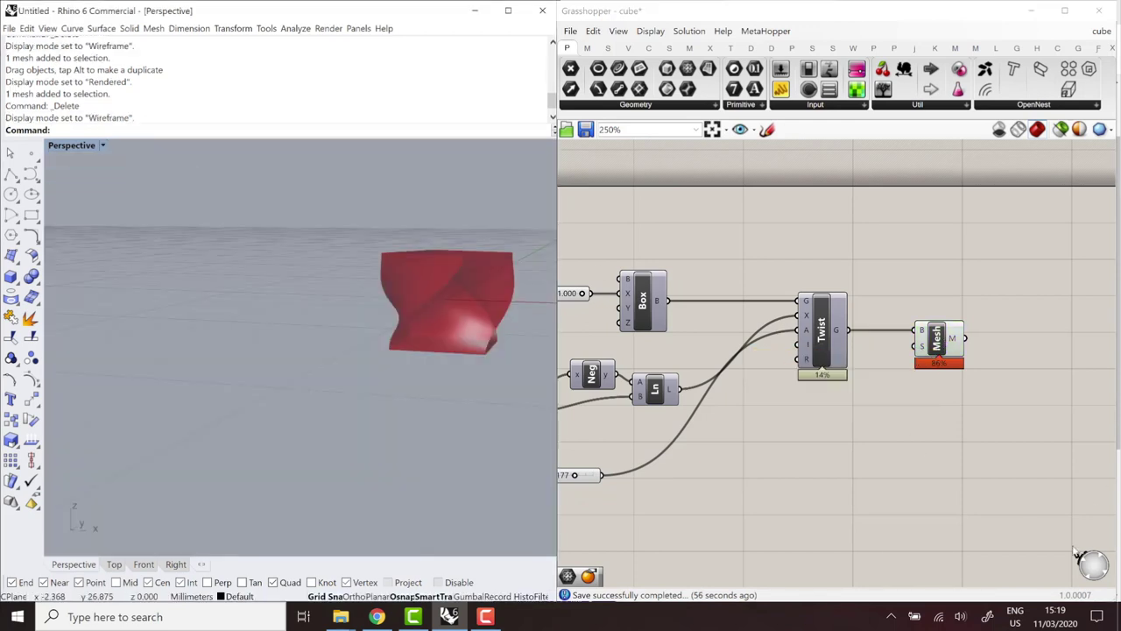
left_click(805, 430)
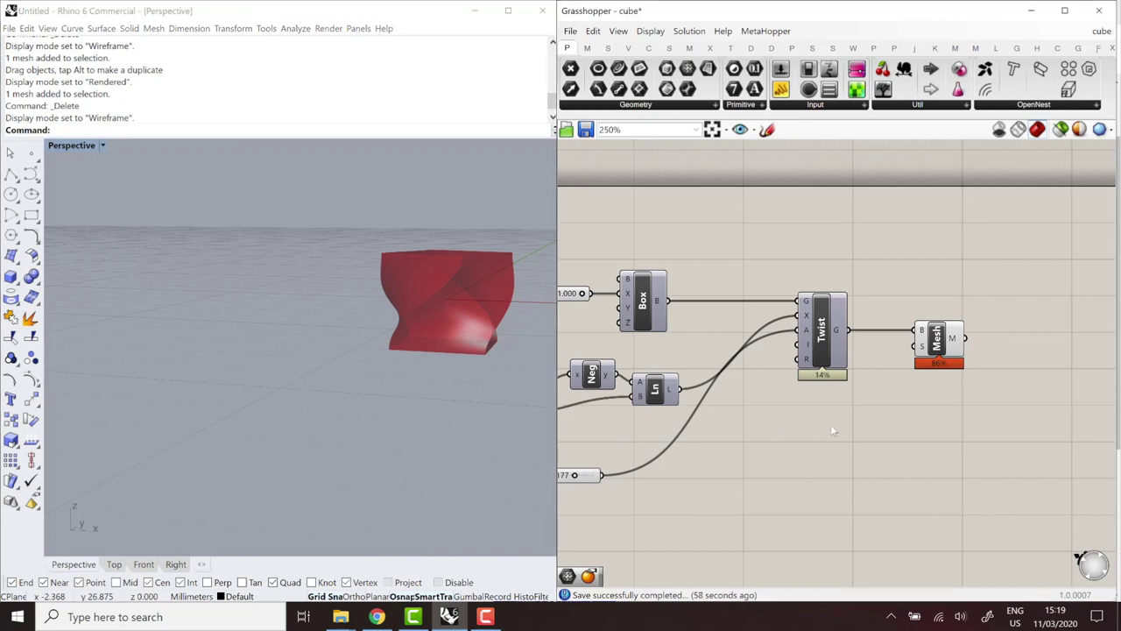
mouse_move(953, 340)
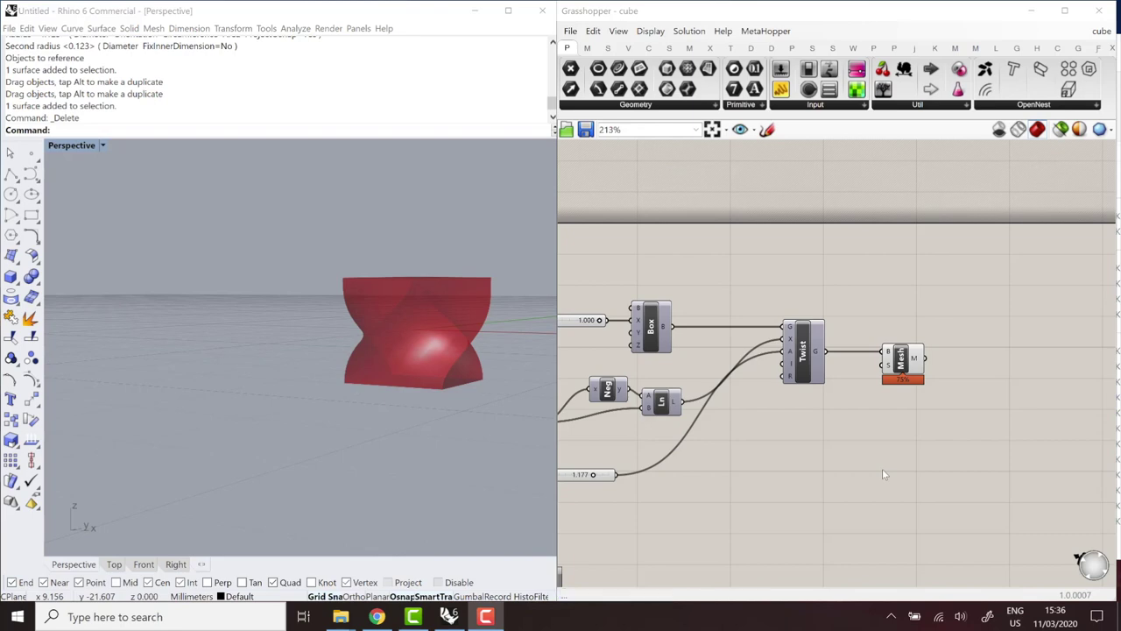
Draw a Solid torus centred on the twisted box, sized to encircle it
right_click_drag(437, 369, 374, 384)
scroll(374, 384, "down", 5)
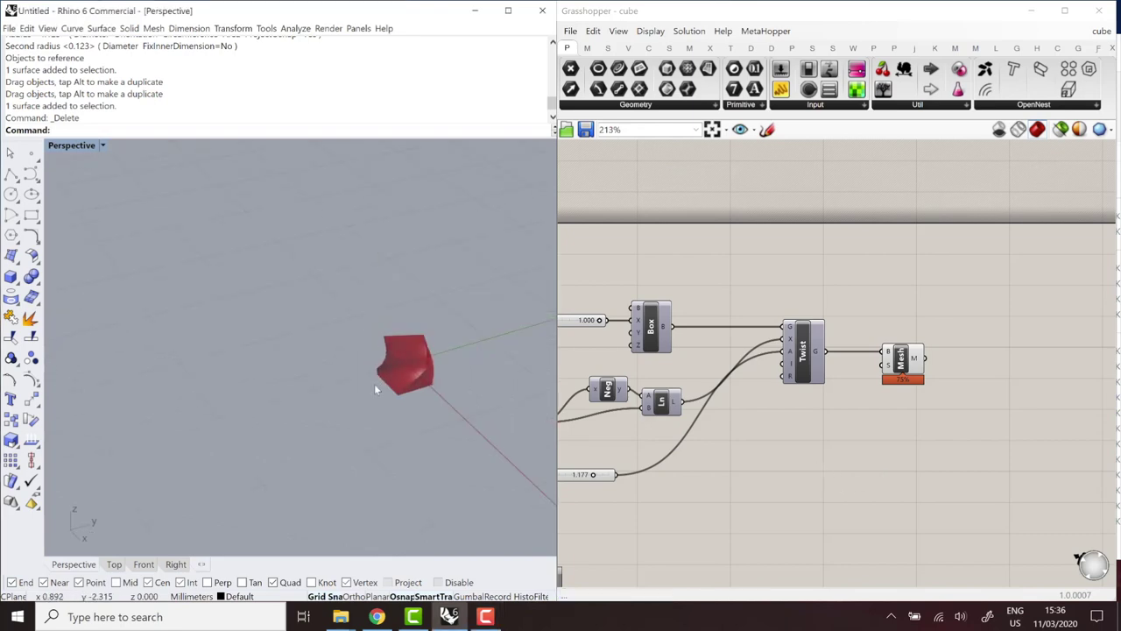
left_click(175, 29)
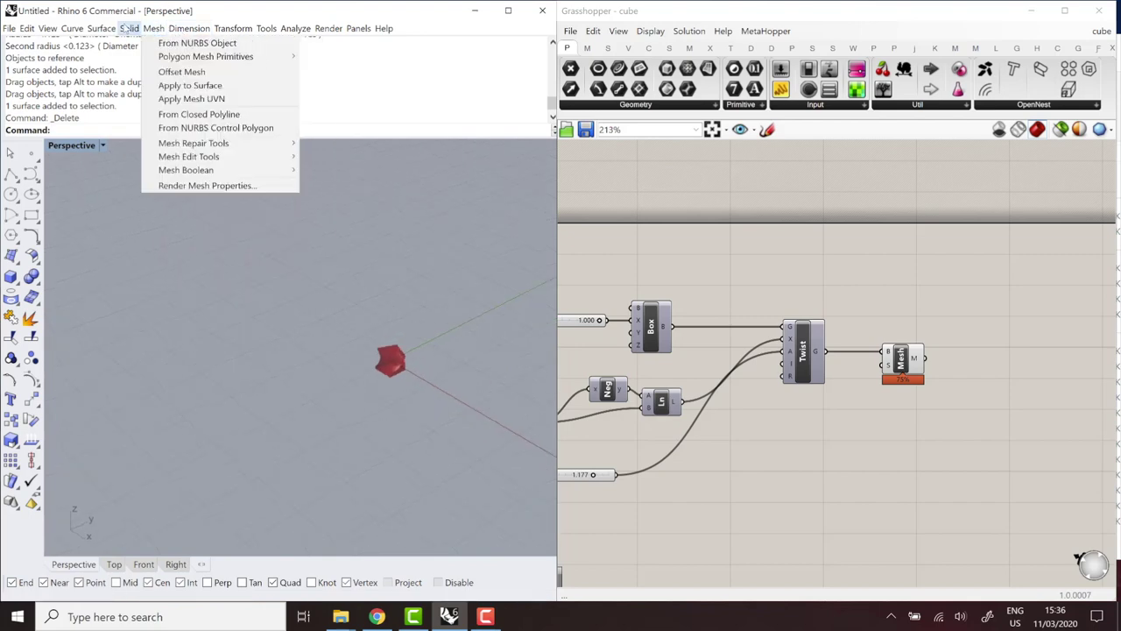
mouse_move(129, 29)
left_click(174, 207)
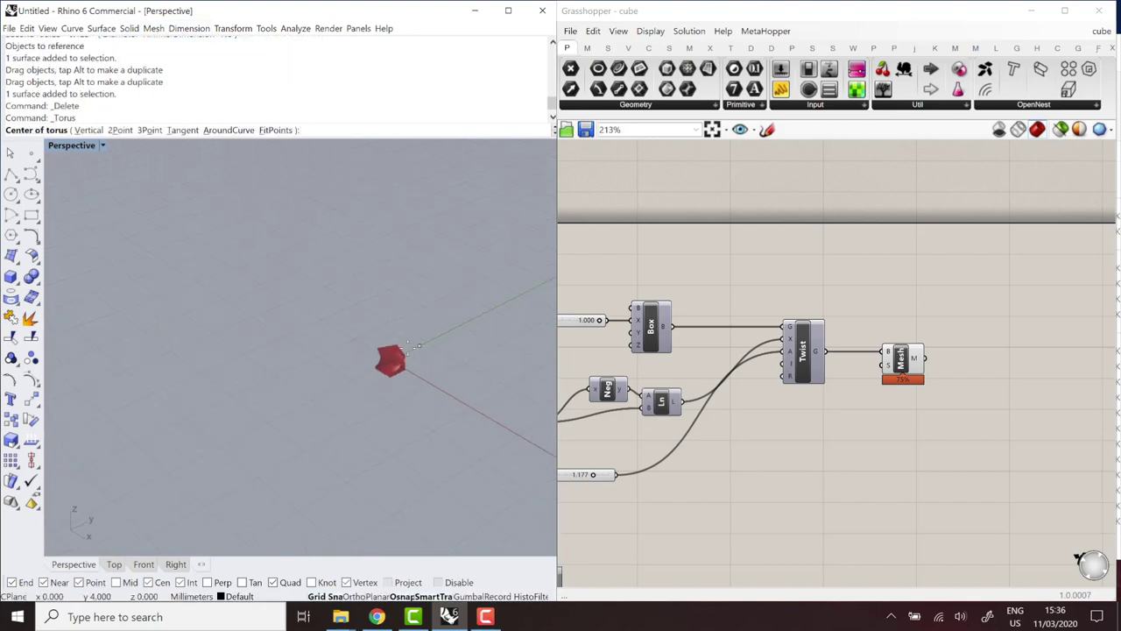
left_click(391, 359)
left_click(424, 402)
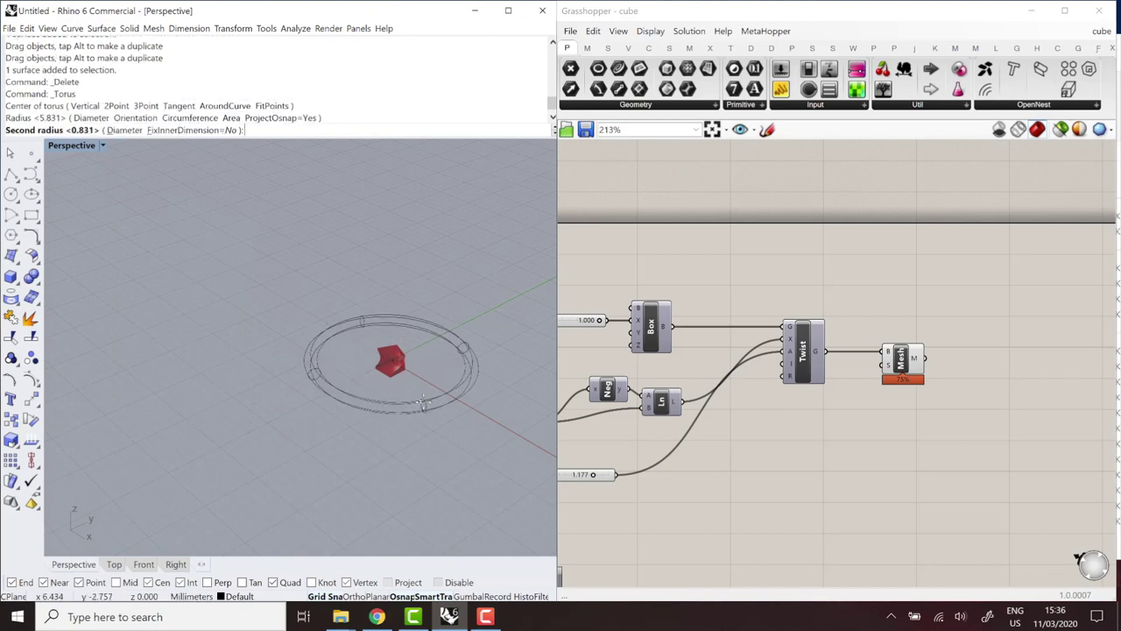
left_click(424, 401)
Add a Geometry parameter and reference the Rhino torus into it with Set one Geometry
double_click(835, 454)
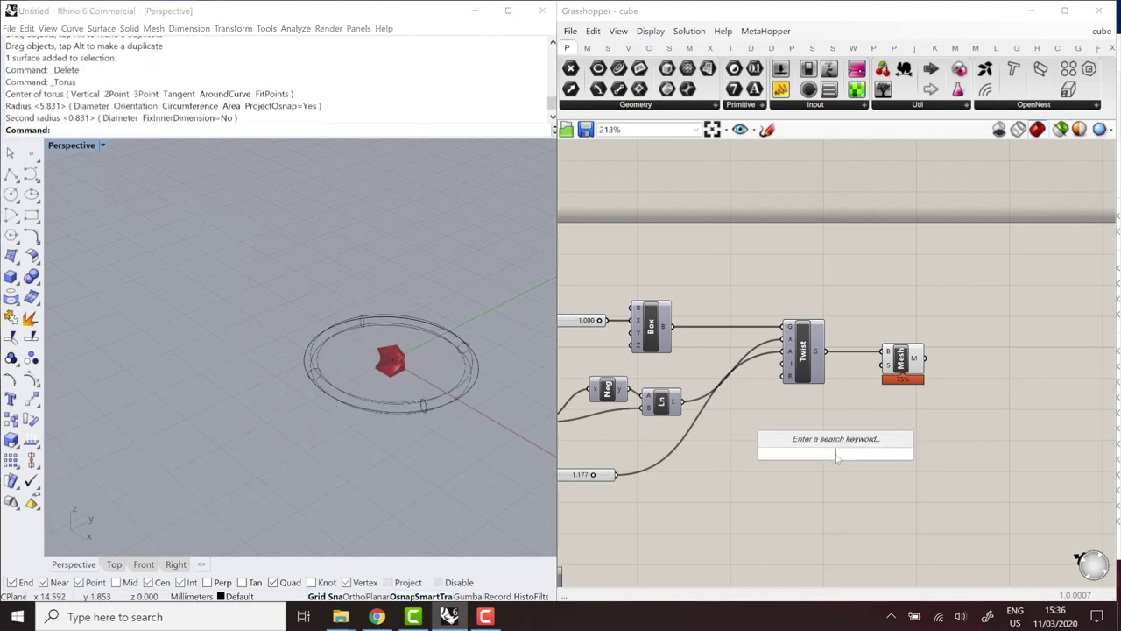
type("geometry")
key("Return")
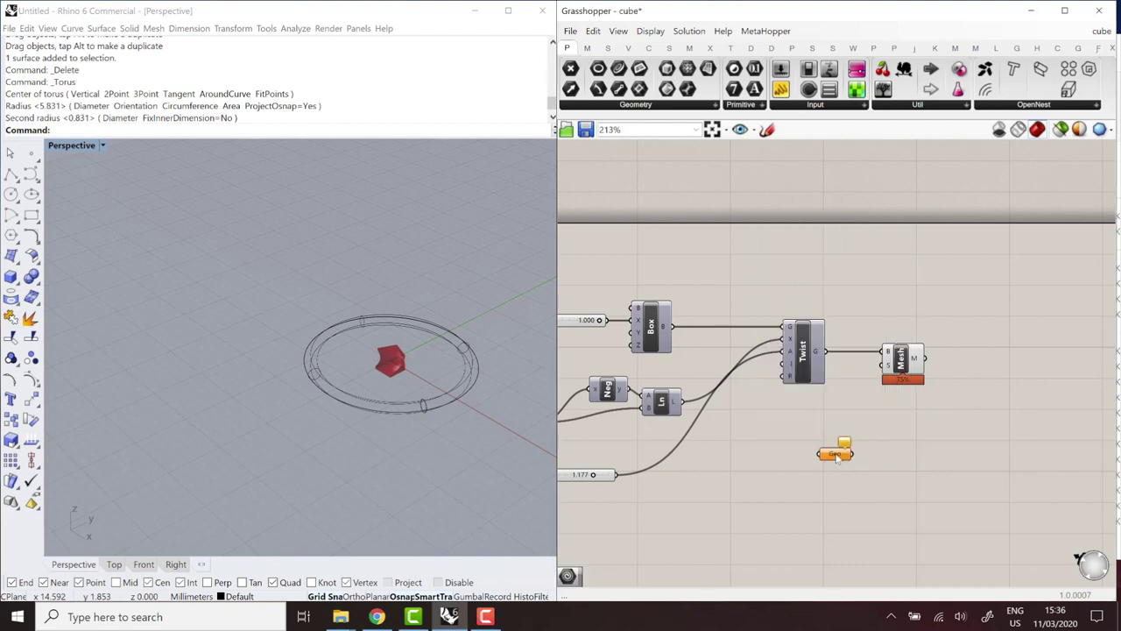
right_click(837, 454)
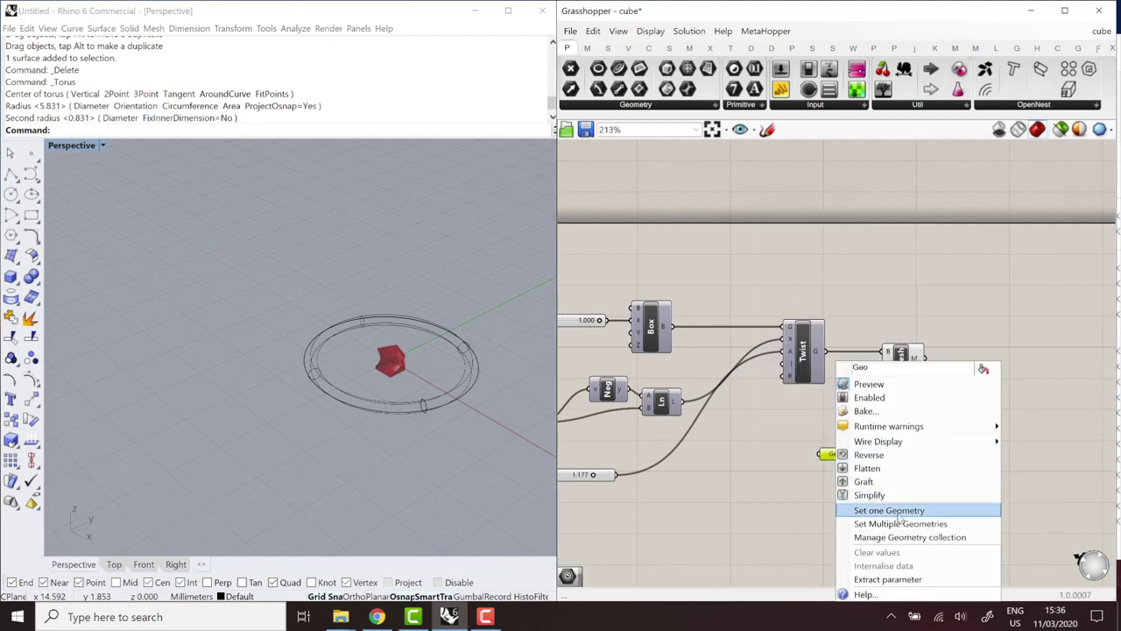
left_click(902, 509)
left_click(427, 402)
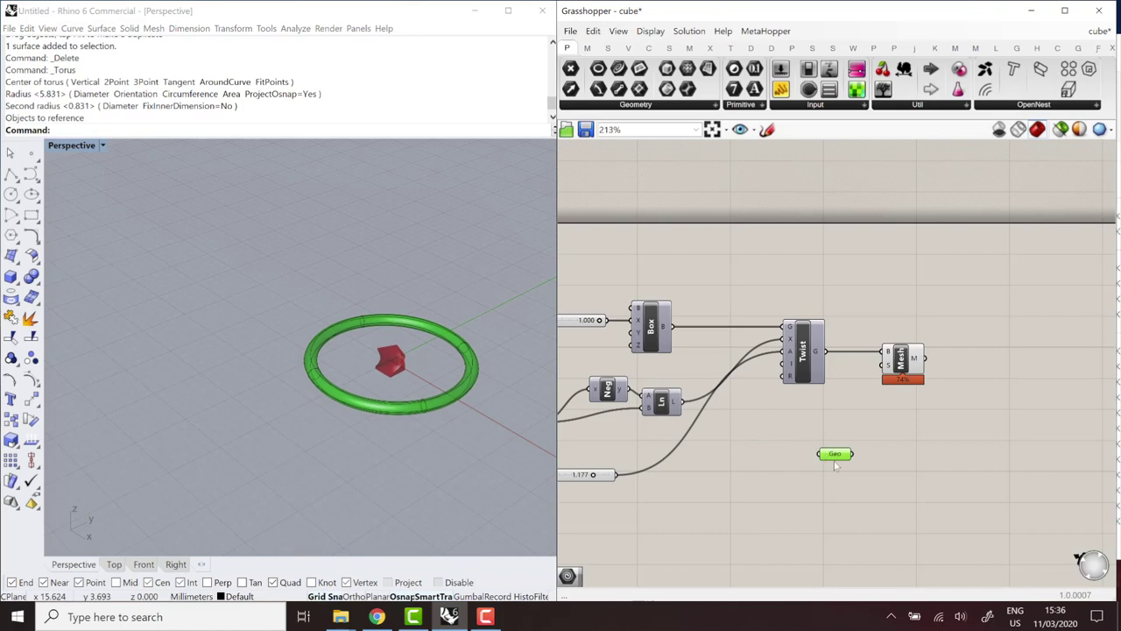
Internalise the referenced torus data into the Geo parameter
left_click_drag(836, 458, 816, 452)
left_click(822, 457)
left_click_drag(823, 456, 811, 448)
right_click(811, 449)
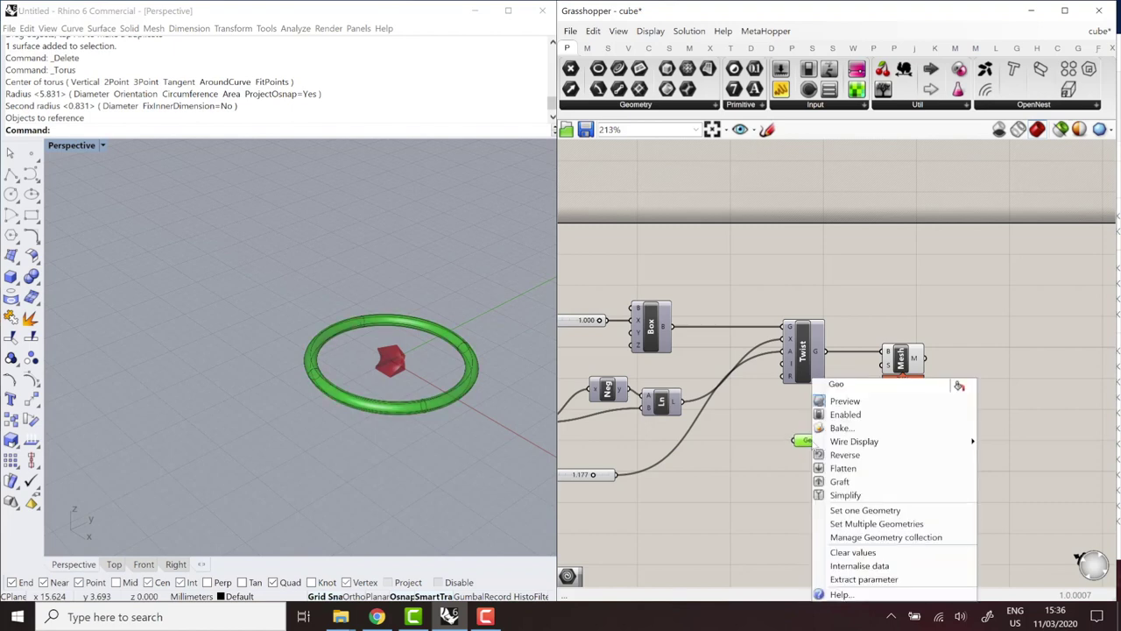
left_click(873, 566)
left_click(846, 477)
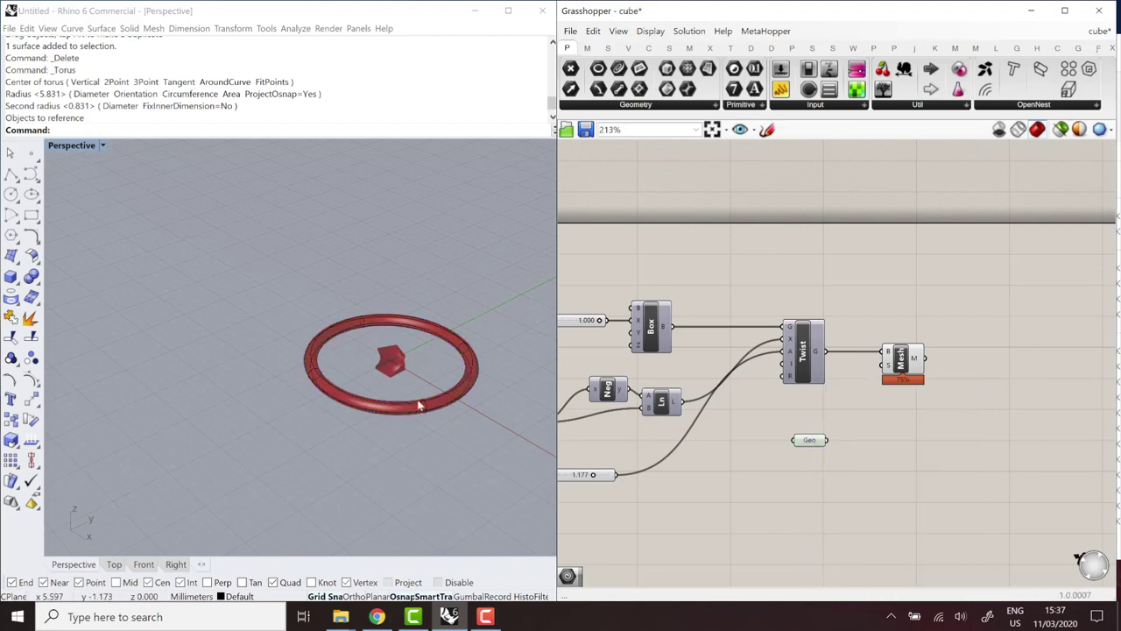
Move the Rhino torus left of the box and compare it with Geo's preview
left_click_drag(426, 405, 267, 355)
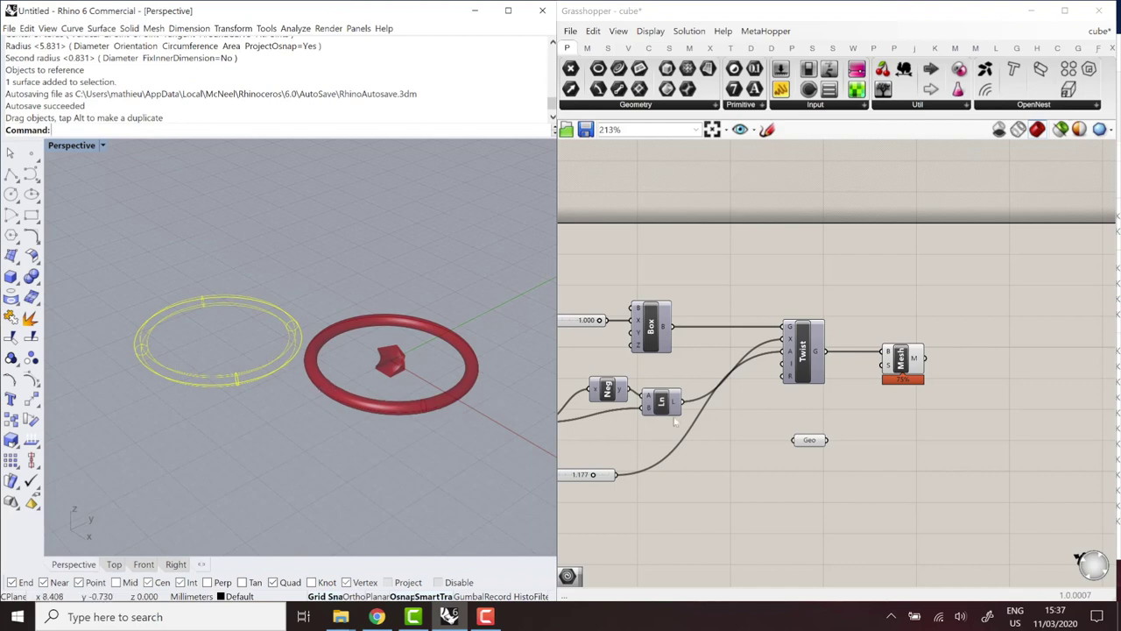
left_click(818, 445)
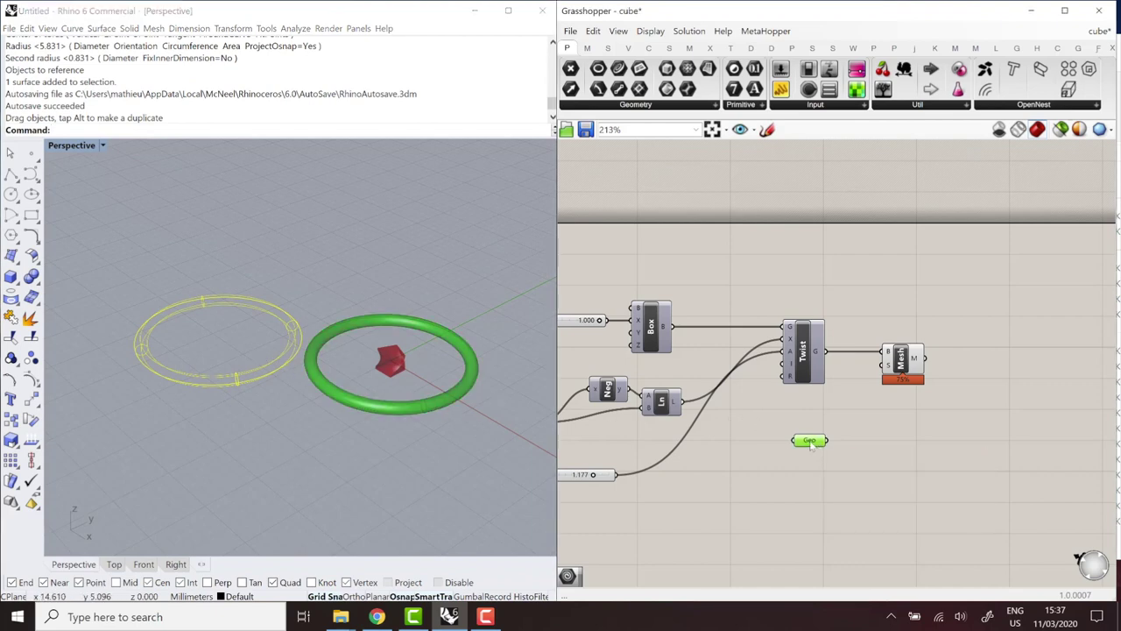
left_click(856, 440)
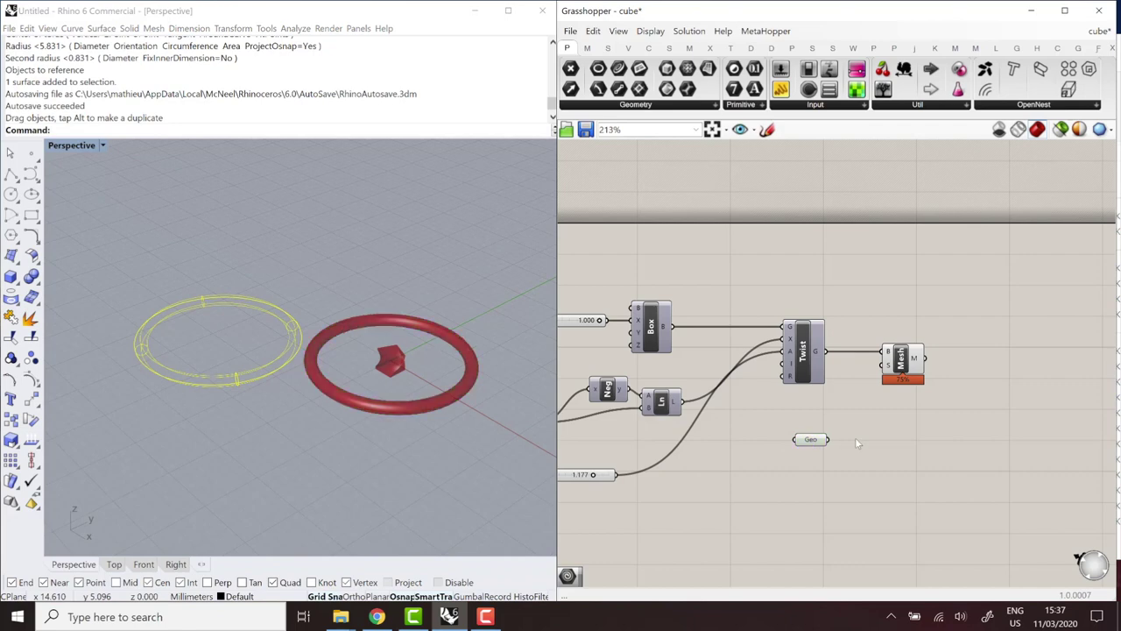
left_click(811, 439)
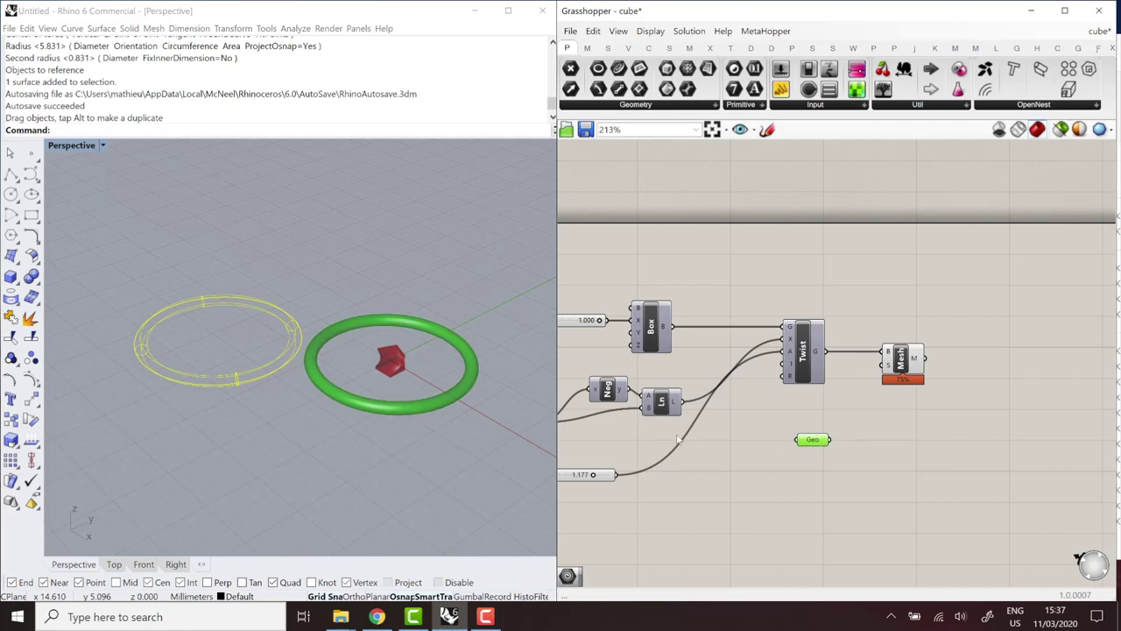
Delete the original Rhino torus and confirm Geo still previews the torus
left_click(242, 413)
left_click(236, 382)
key("Delete")
left_click_drag(814, 441, 818, 441)
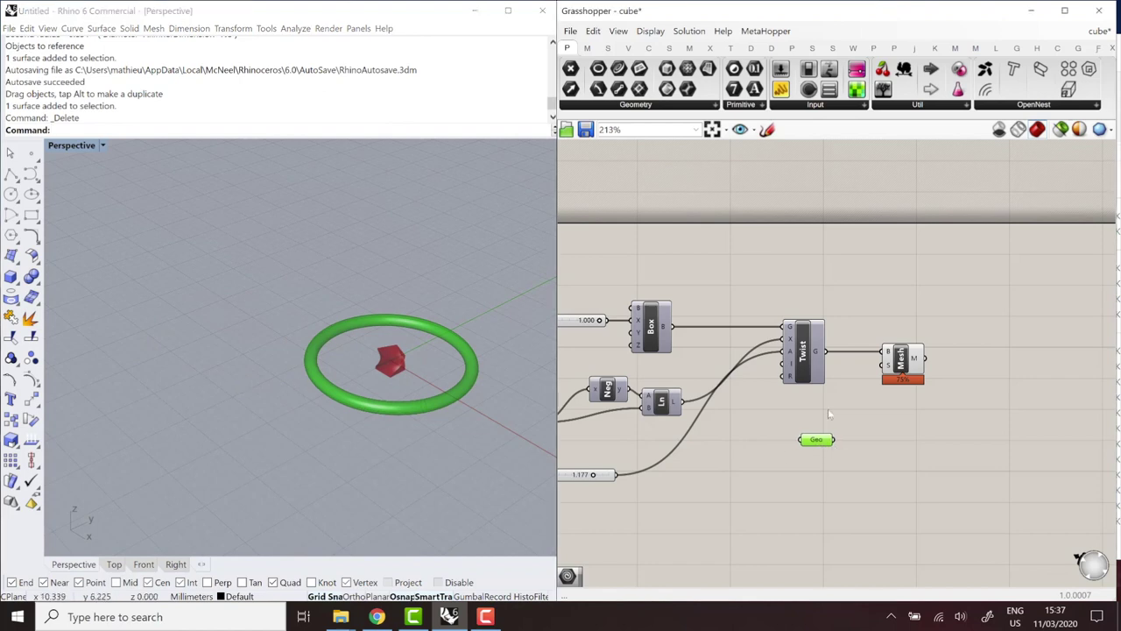
left_click(864, 456)
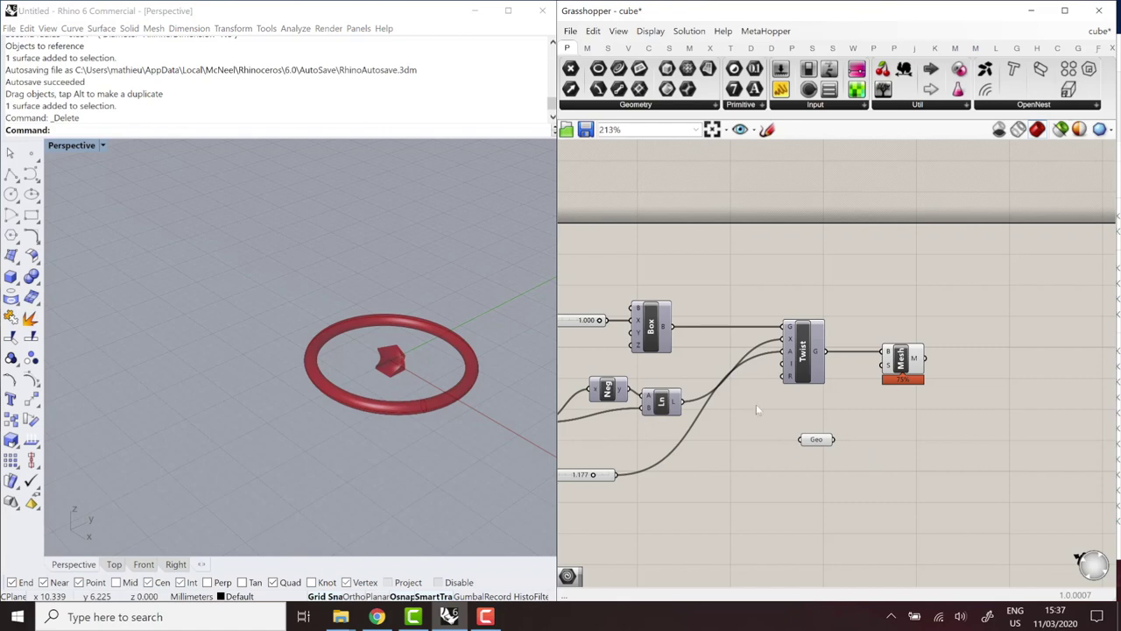
left_click(817, 442)
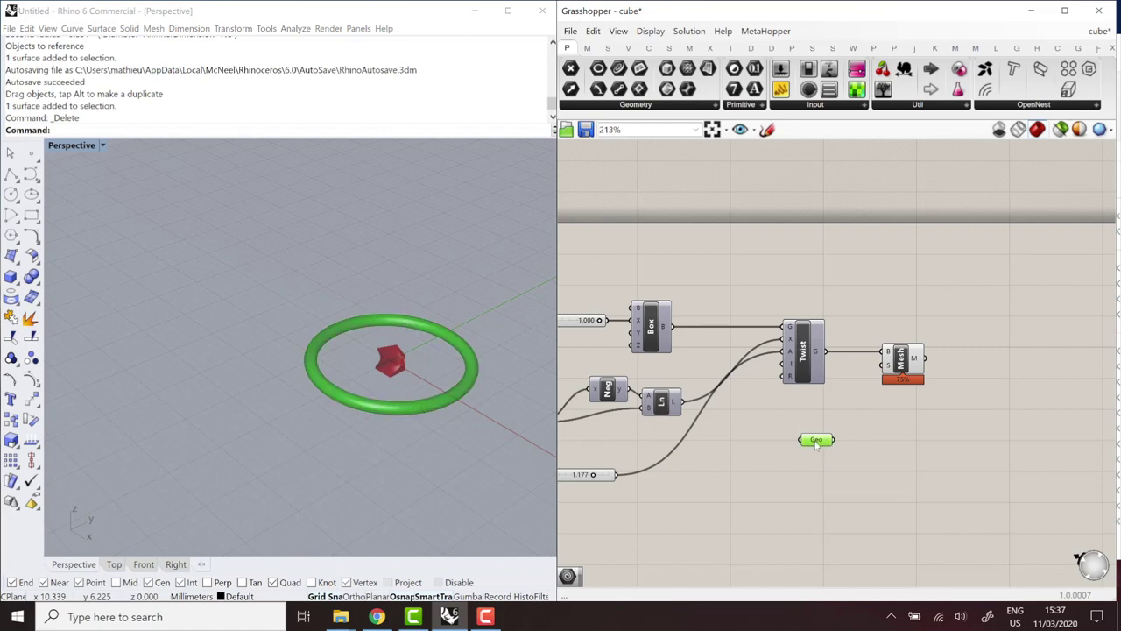
left_click(866, 436)
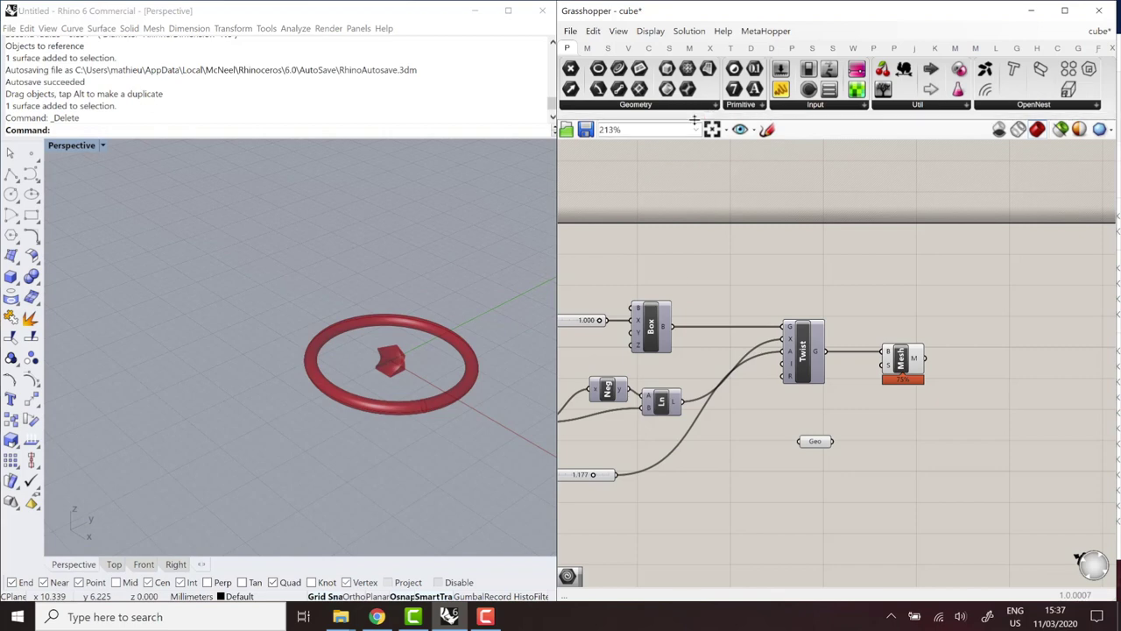
left_click(815, 106)
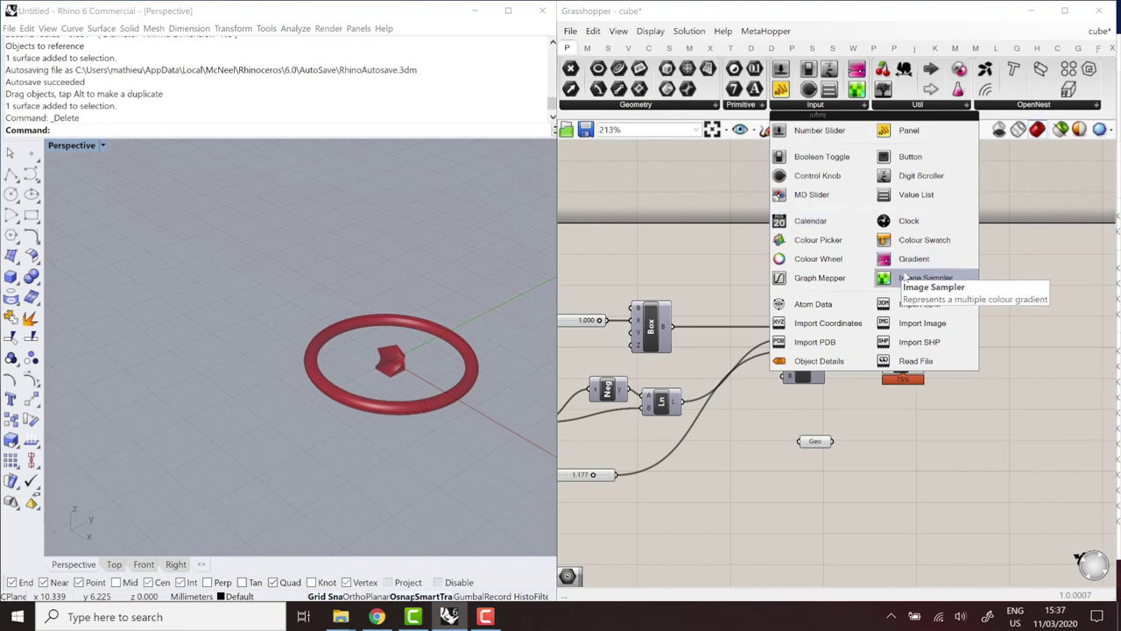
left_click_drag(905, 279, 923, 472)
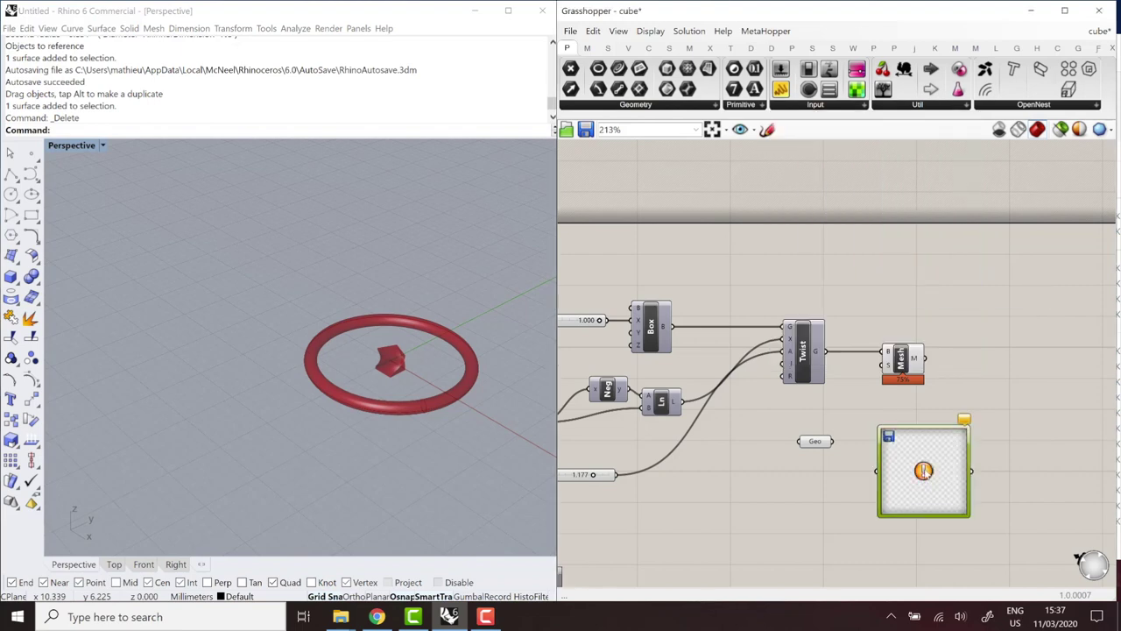
double_click(916, 471)
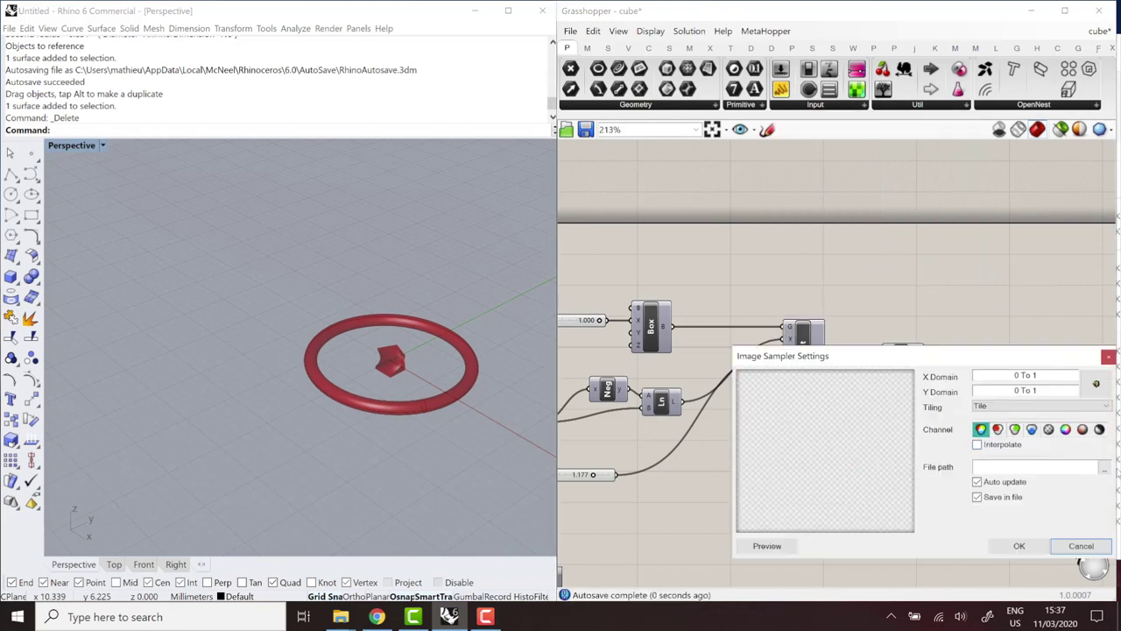
left_click(1105, 468)
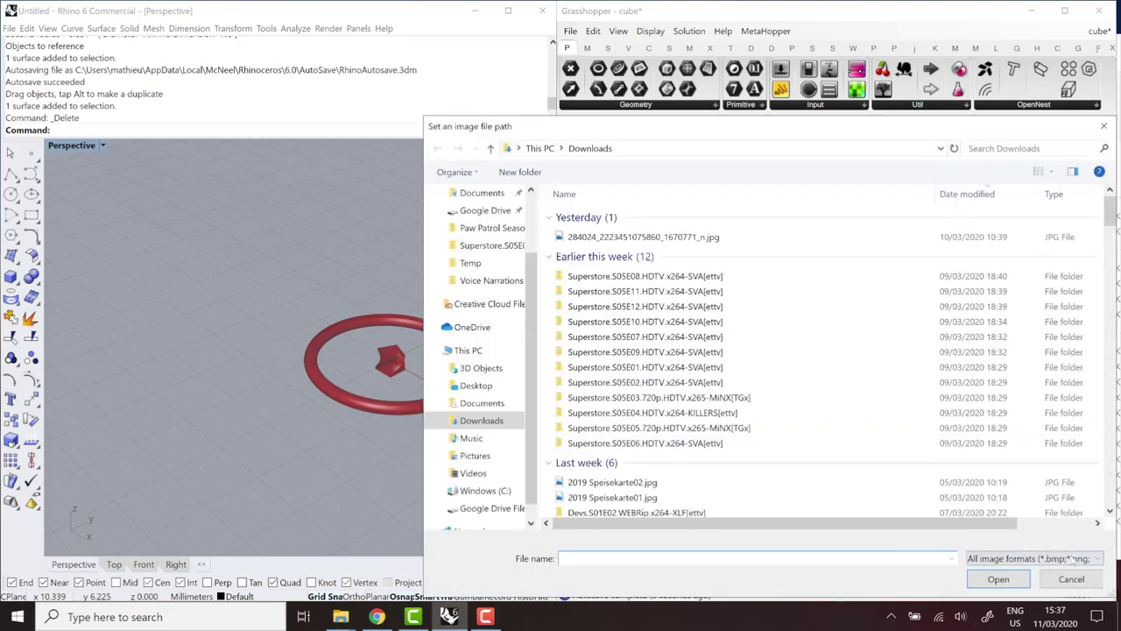
left_click(1070, 579)
left_click(1077, 543)
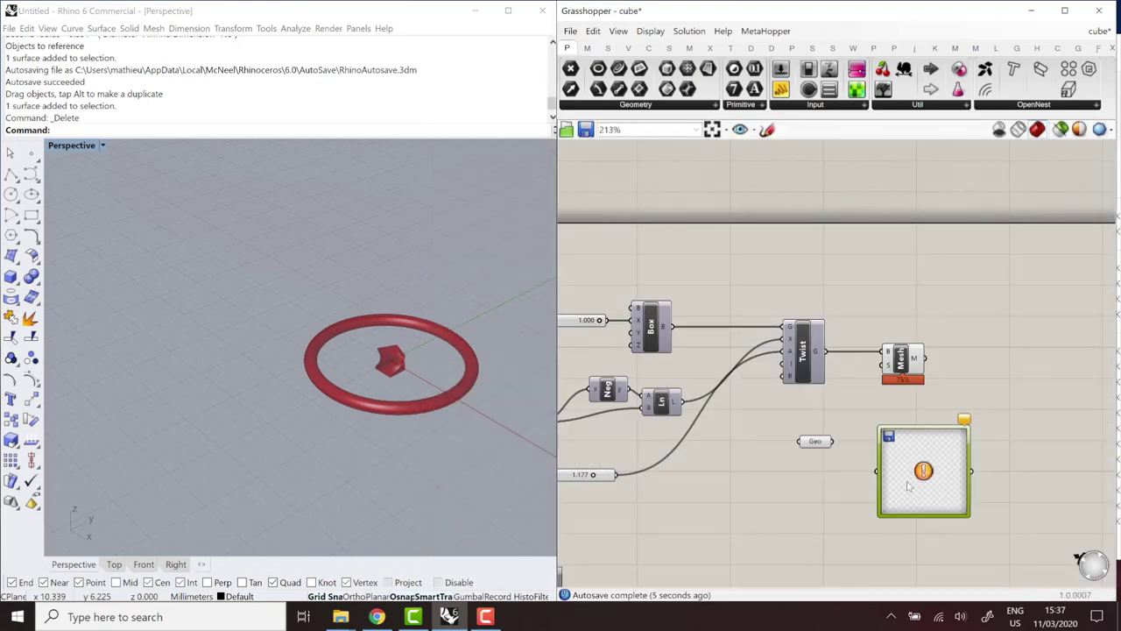
key("Delete")
left_click(815, 104)
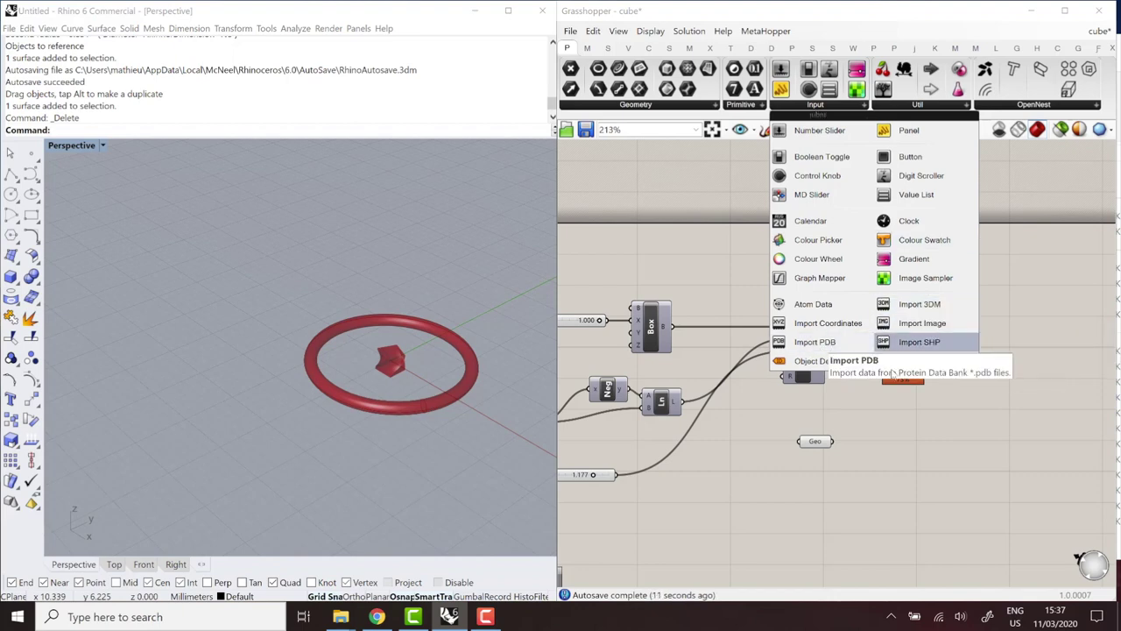
left_click(917, 431)
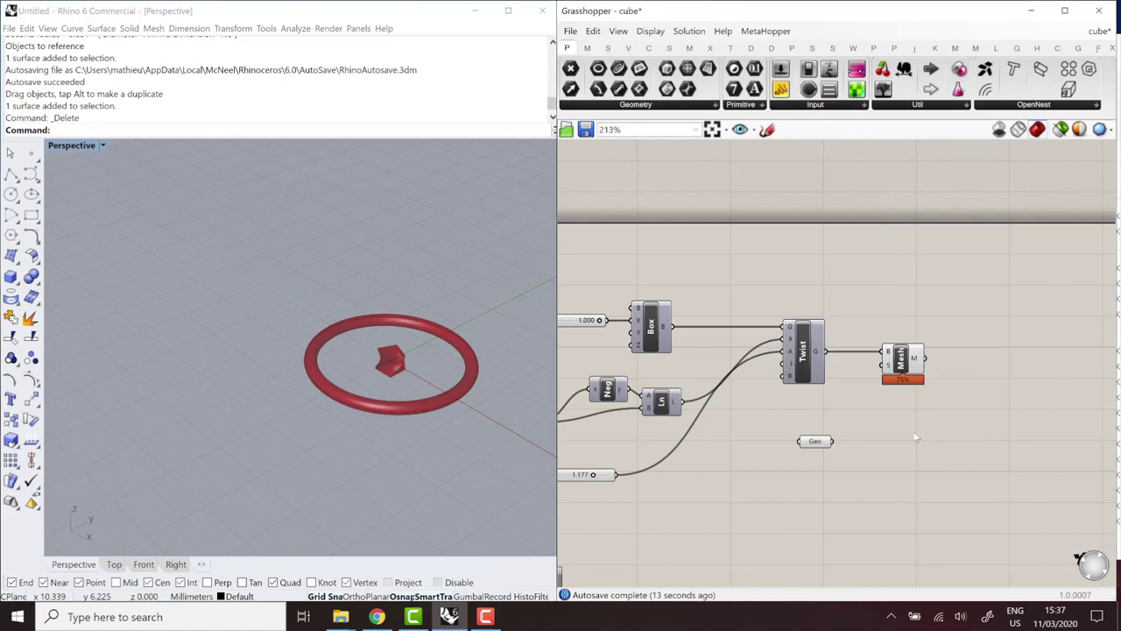